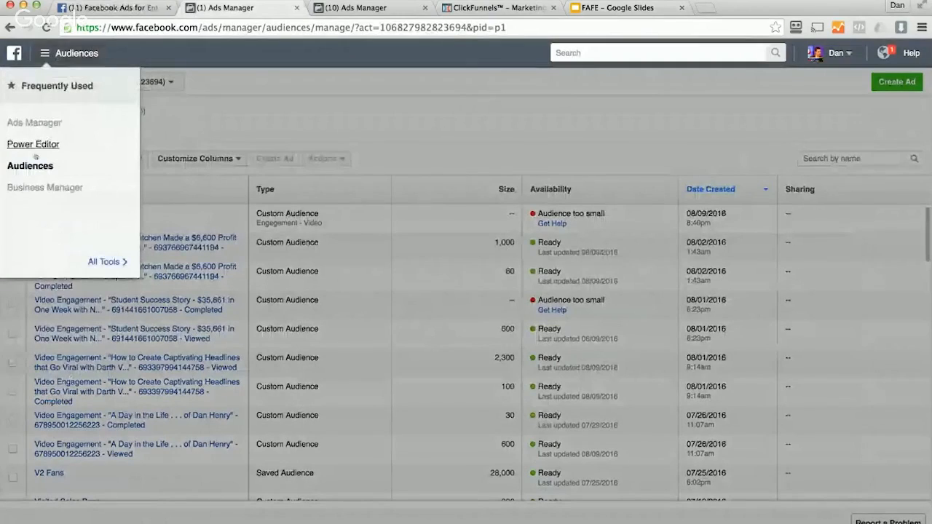
- Switch from the Audiences page to Power Editor
{"action": "left_click", "coordinate": [37, 154]}
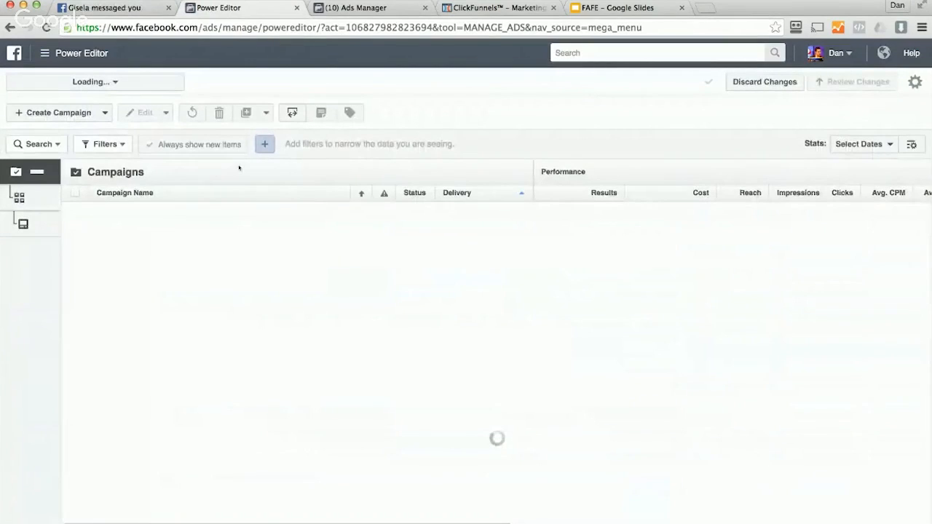
- Start a new campaign named "Watched Vader Video" with the Clicks to Website objective
{"action": "left_click", "coordinate": [80, 113]}
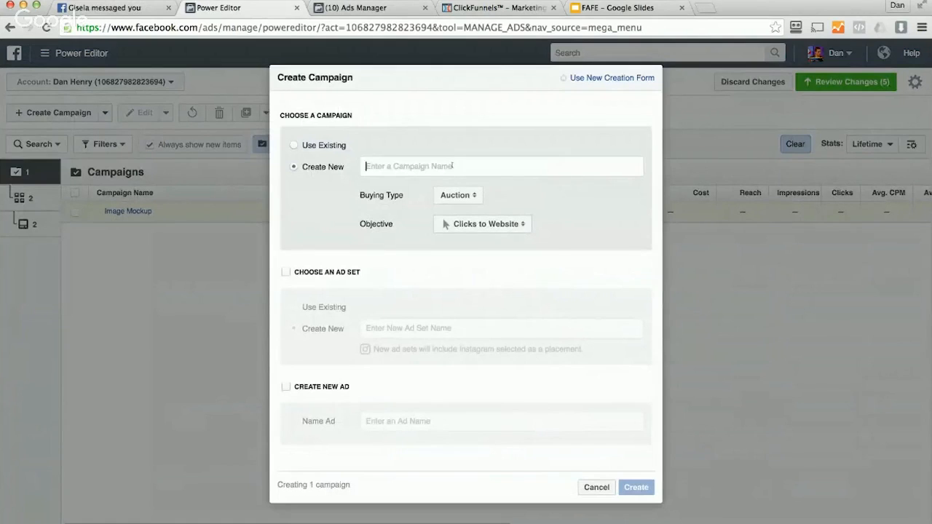
{"action": "type", "text": "Watched "}
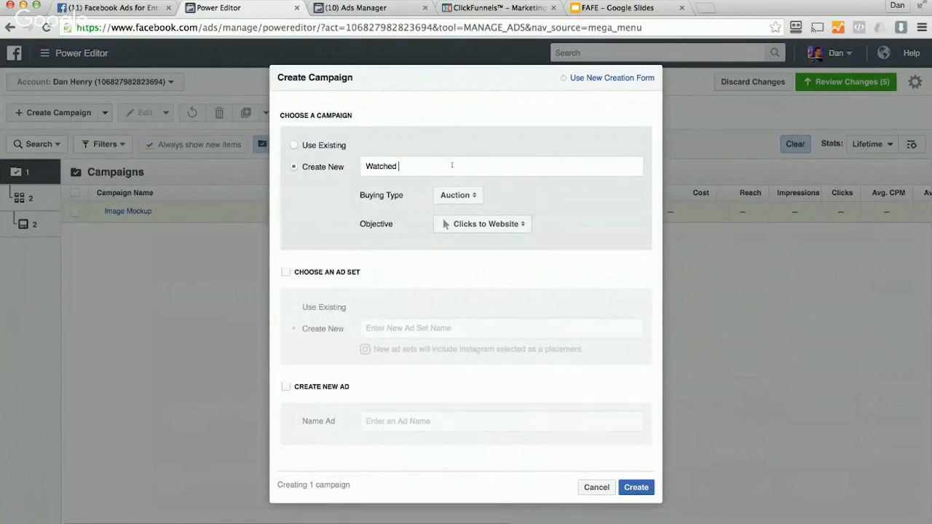
{"action": "type", "text": "Vader Video"}
- Include a new ad set named "Engaged with video" in the Clicks to Website campaign
{"action": "left_click", "coordinate": [328, 274]}
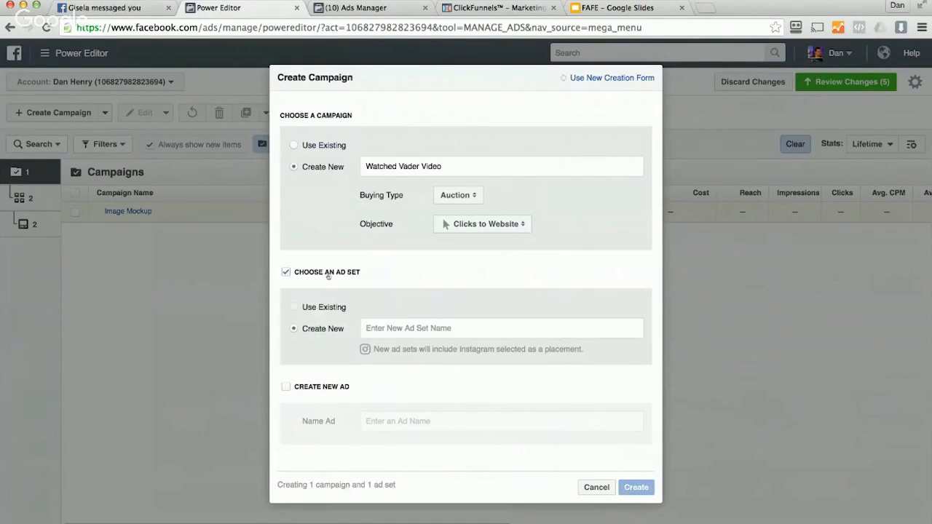
{"action": "left_click", "coordinate": [382, 328]}
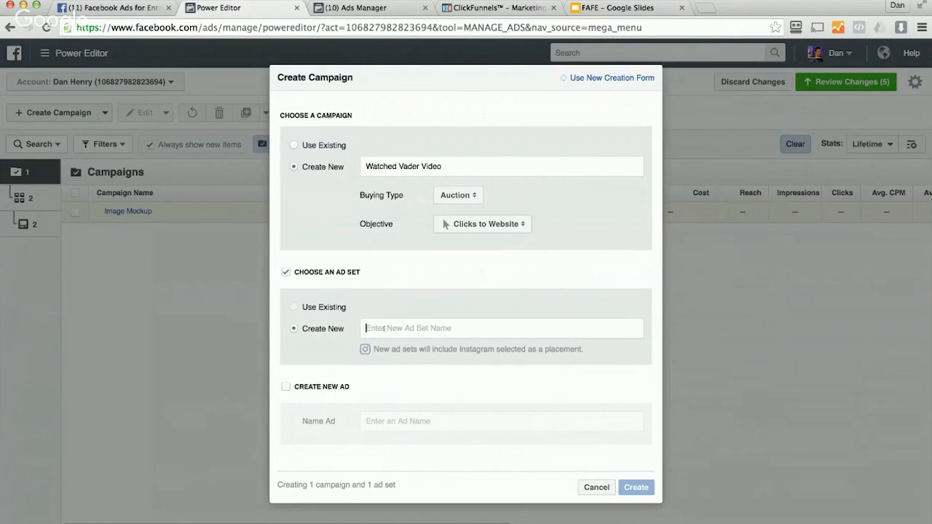
{"action": "type", "text": "Engaged wi"}
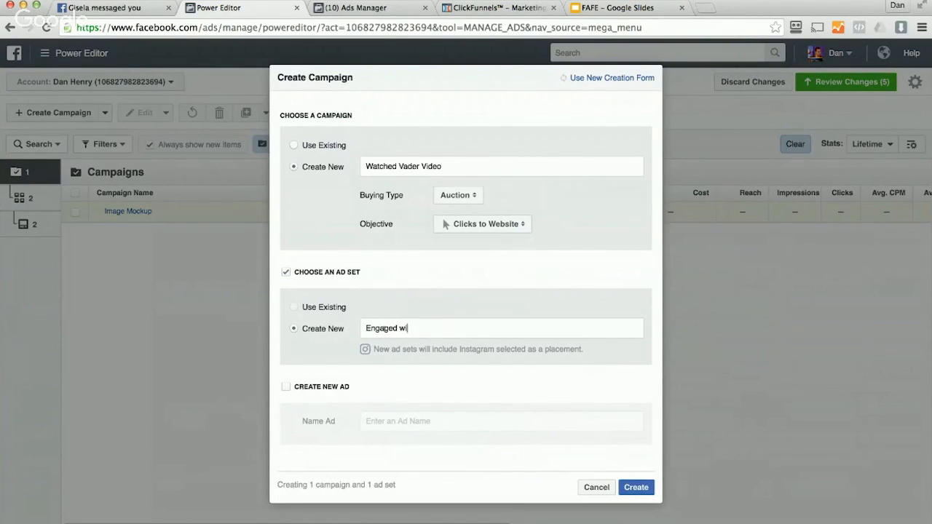
{"action": "type", "text": "th video"}
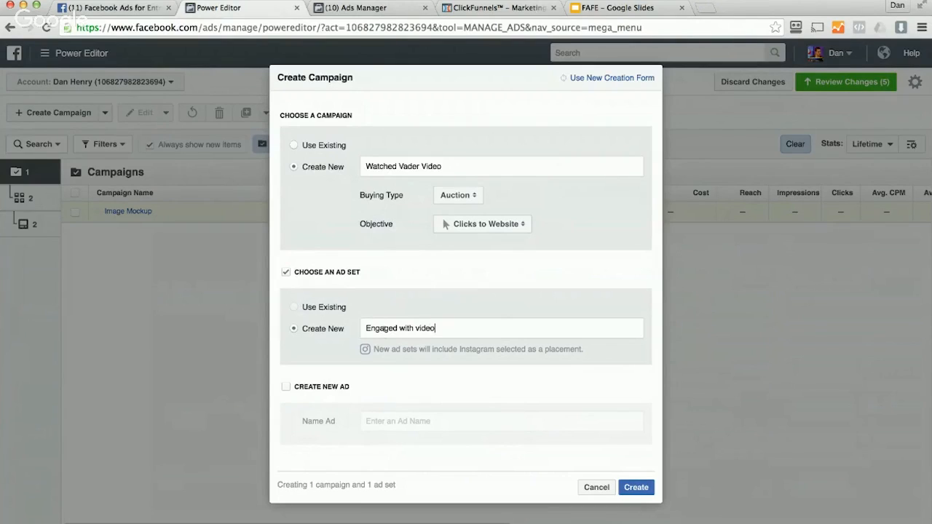
- Include a new ad named "Download Cheat Sheet" and create the campaign with its ad set and ad
{"action": "left_click", "coordinate": [336, 388]}
{"action": "left_click", "coordinate": [391, 421]}
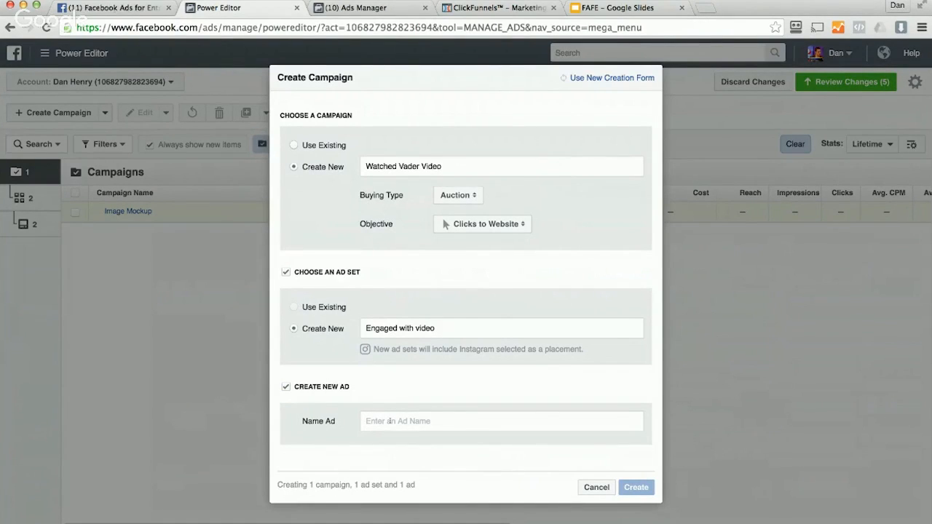
{"action": "type", "text": "DOwn"}
{"action": "key", "text": "BackSpace"}
{"action": "key", "text": "BackSpace"}
{"action": "key", "text": "BackSpace"}
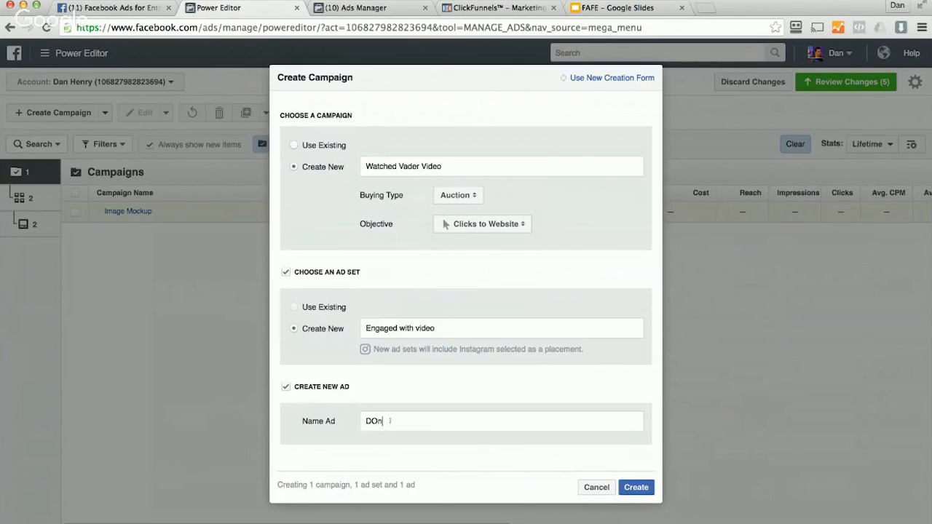
{"action": "type", "text": "ownload Cheat SHee"}
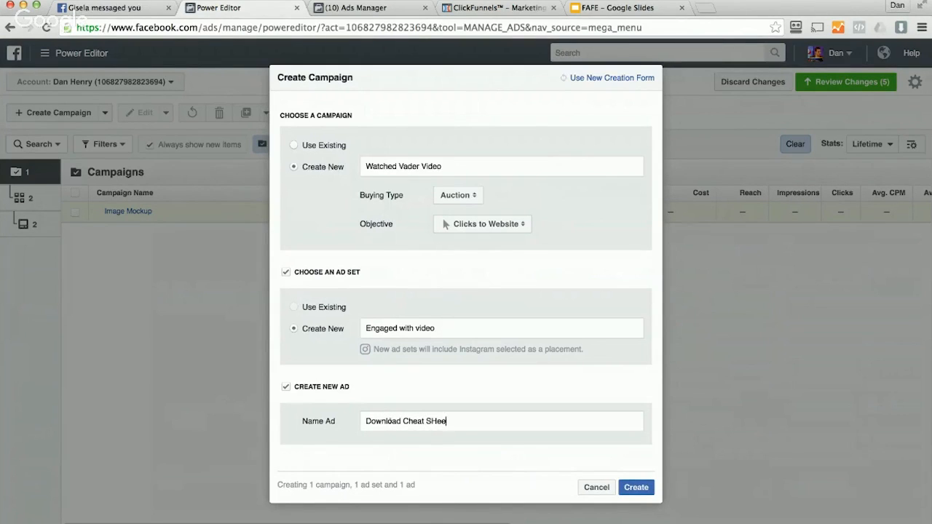
{"action": "key", "text": "BackSpace"}
{"action": "key", "text": "BackSpace"}
{"action": "key", "text": "BackSpace"}
{"action": "type", "text": "heet"}
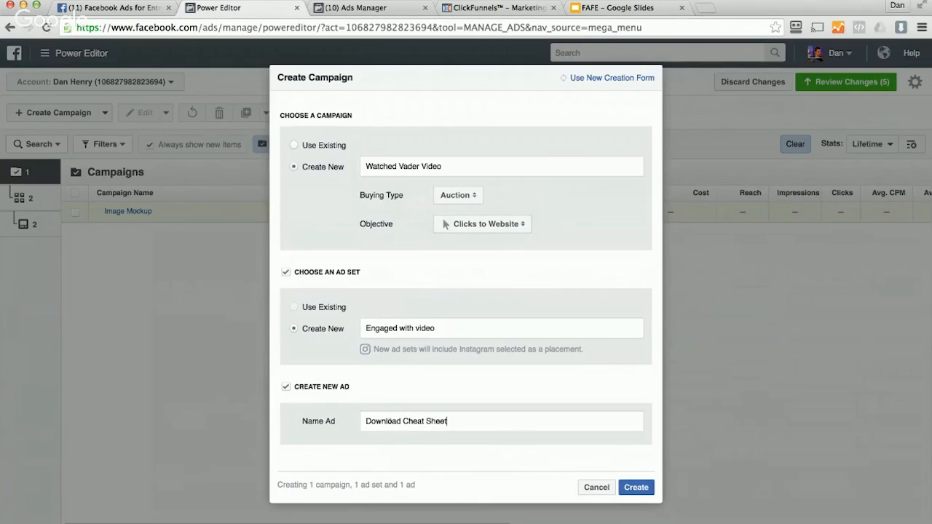
{"action": "left_click", "coordinate": [625, 488]}
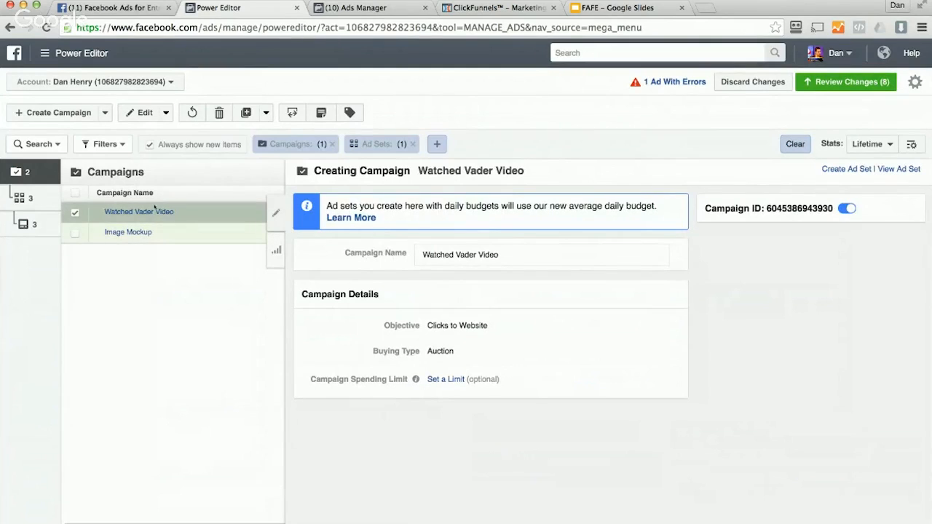
- Delete the selected "Watched Vader Video" campaign
{"action": "left_click", "coordinate": [218, 112]}
{"action": "left_click", "coordinate": [589, 232]}
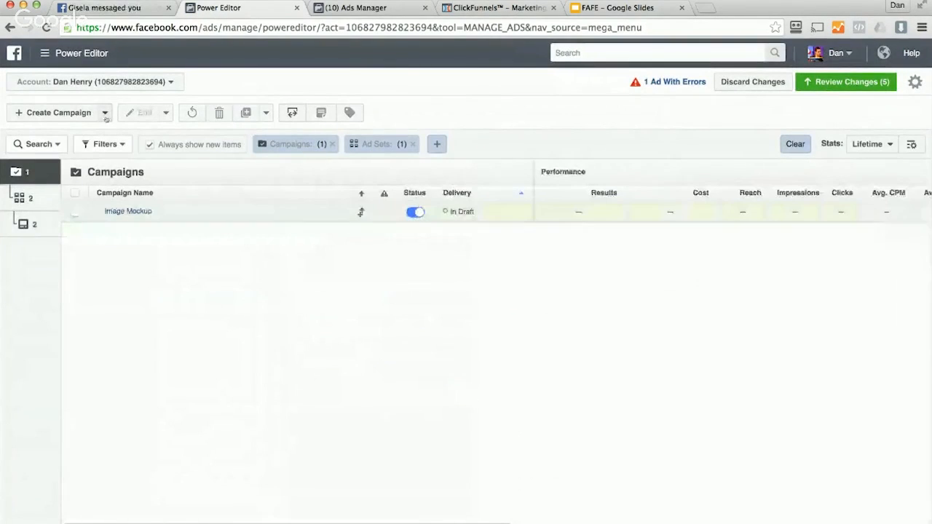
- Start a new campaign named "Watched Vader Video" and set its objective to Website Conversions
{"action": "left_click", "coordinate": [54, 112]}
{"action": "type", "text": "W"}
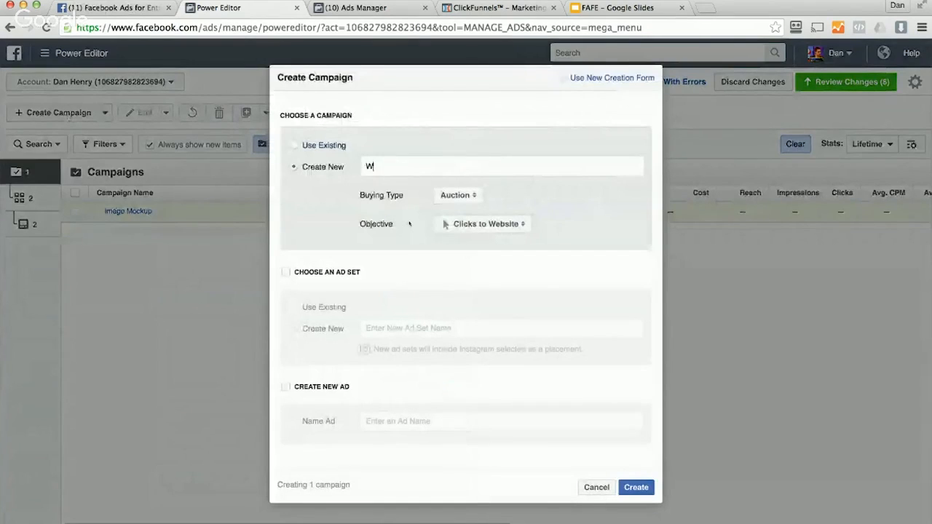
{"action": "type", "text": "atched Vader"}
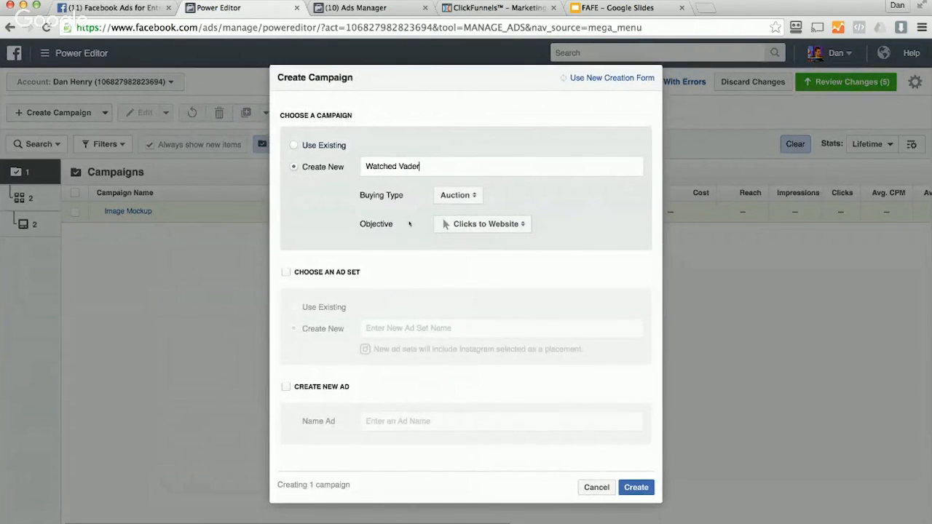
{"action": "type", "text": " Video"}
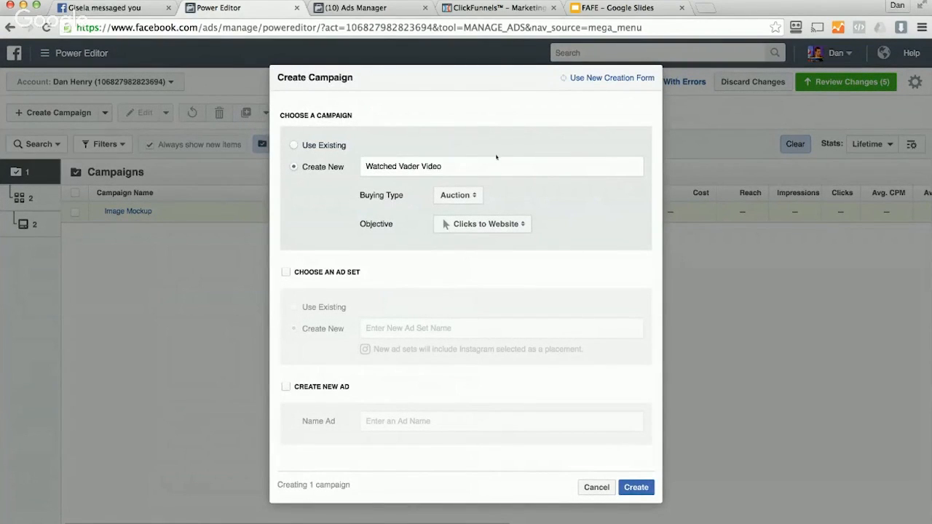
{"action": "left_click", "coordinate": [481, 224]}
{"action": "left_click", "coordinate": [483, 428]}
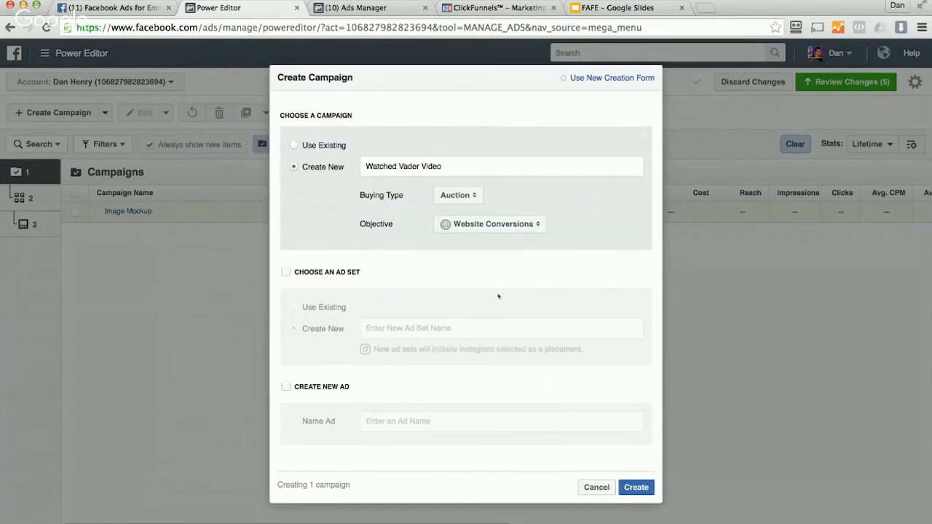
- Include a new ad set named "Engaged with video" in the Website Conversions campaign
{"action": "left_click", "coordinate": [327, 275]}
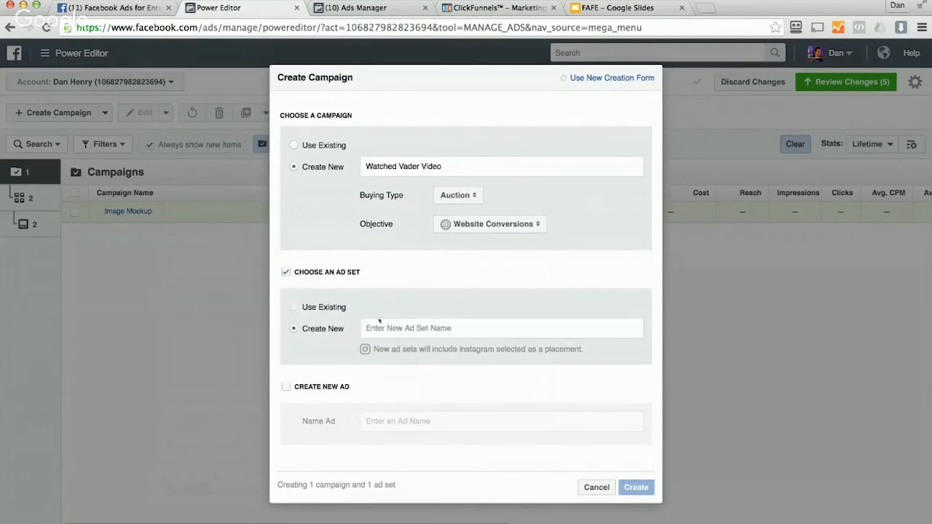
{"action": "left_click_drag", "start_coordinate": [366, 327], "coordinate": [429, 335]}
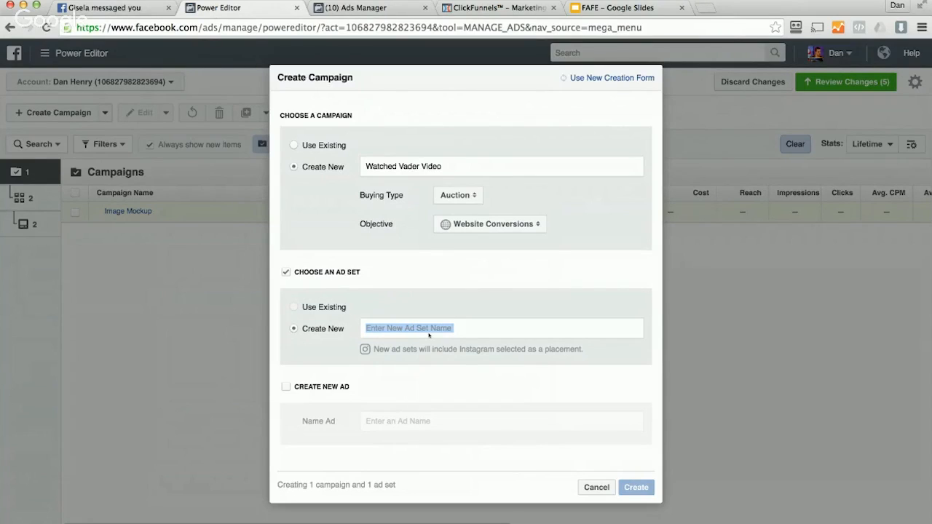
{"action": "left_click", "coordinate": [409, 335]}
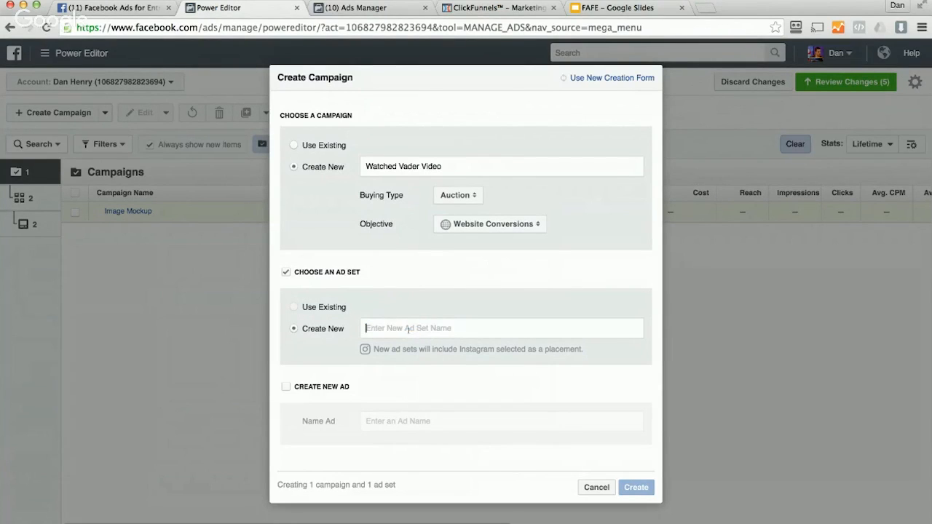
{"action": "type", "text": "Engaged "}
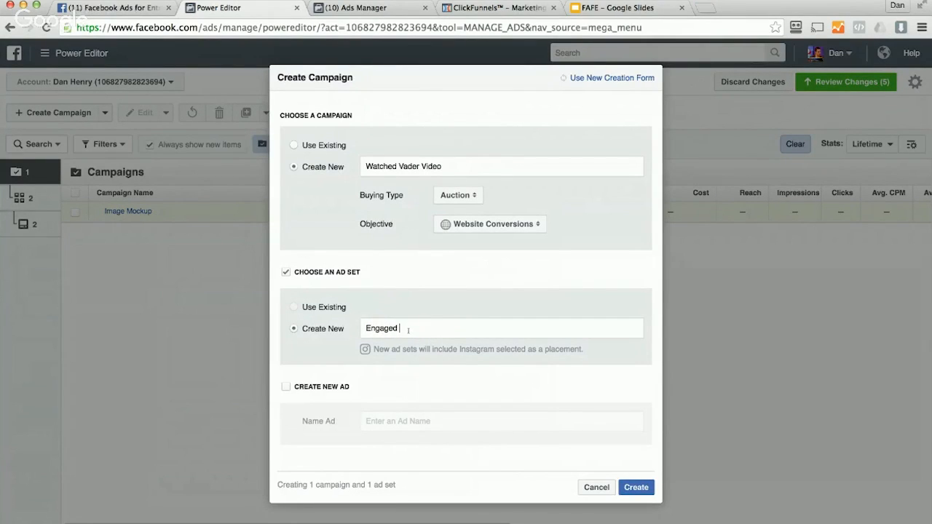
{"action": "type", "text": "with video"}
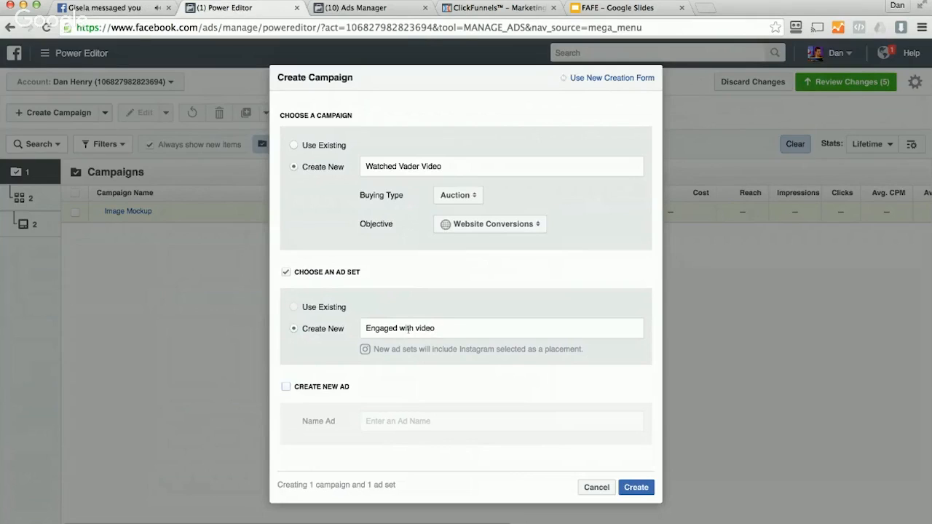
- Include a new ad named "Get cheat sheet" and create the campaign with its ad set and ad
{"action": "left_click", "coordinate": [329, 390]}
{"action": "left_click", "coordinate": [381, 421]}
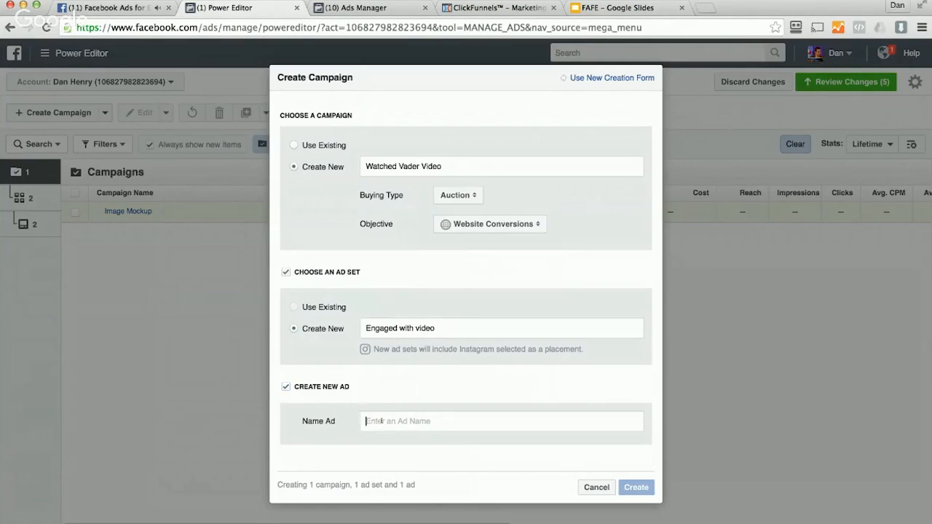
{"action": "type", "text": "Get che"}
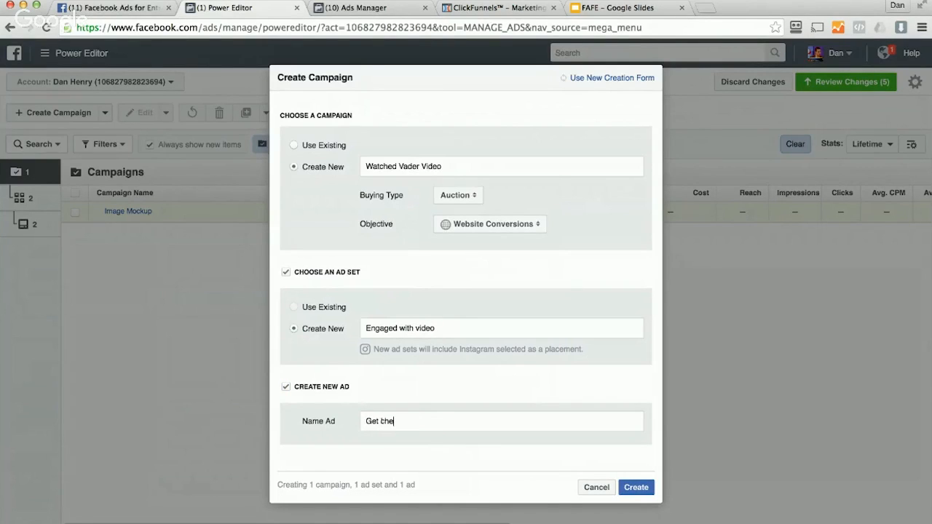
{"action": "type", "text": "at sheet"}
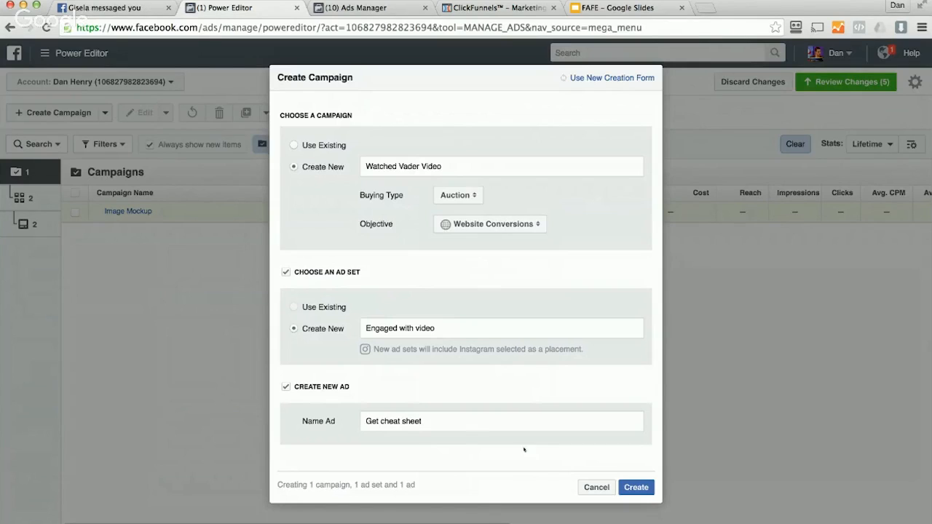
{"action": "left_click", "coordinate": [636, 489]}
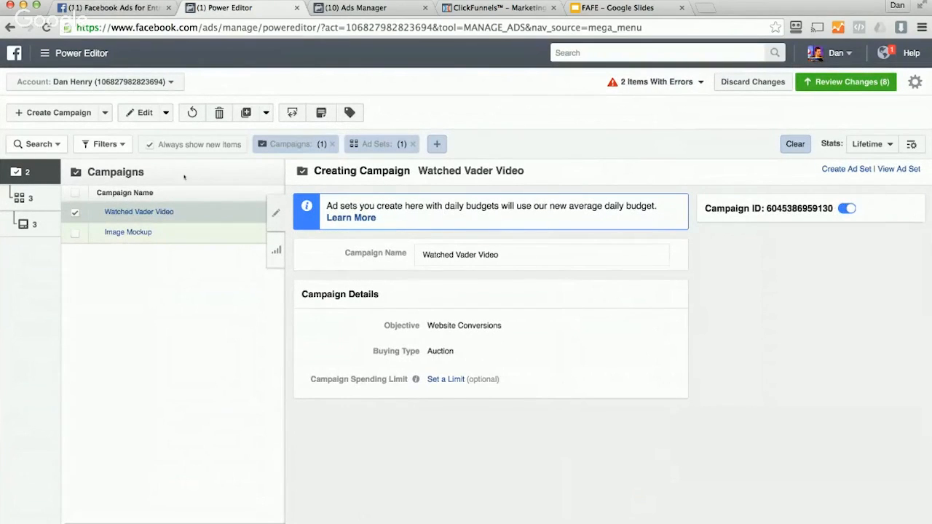
- Remove the existing campaign and ad set filters and open the "Engaged with video" ad set of the new campaign
{"action": "left_click", "coordinate": [128, 217]}
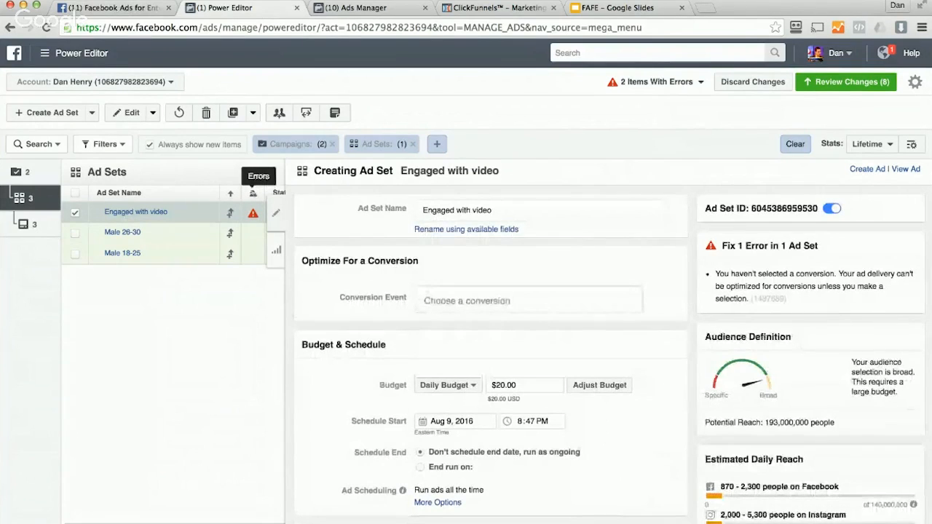
{"action": "left_click", "coordinate": [51, 171]}
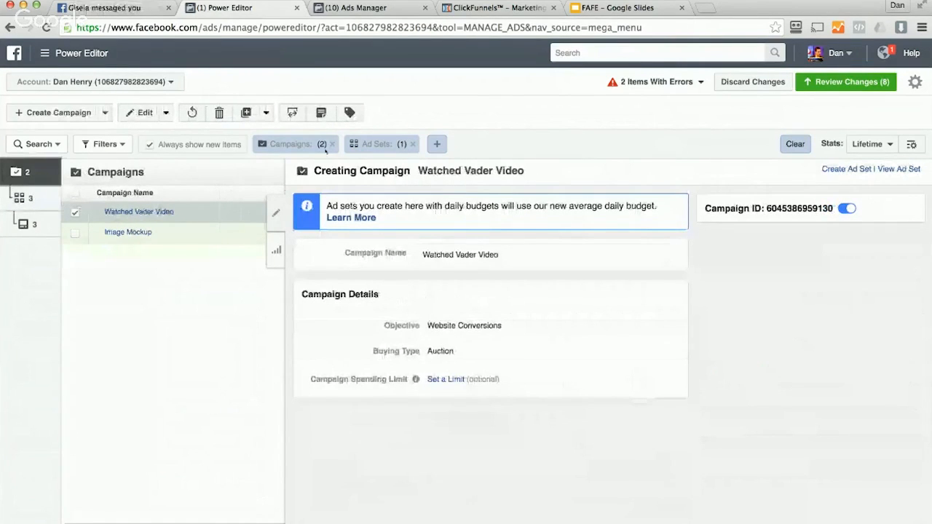
{"action": "left_click", "coordinate": [412, 145]}
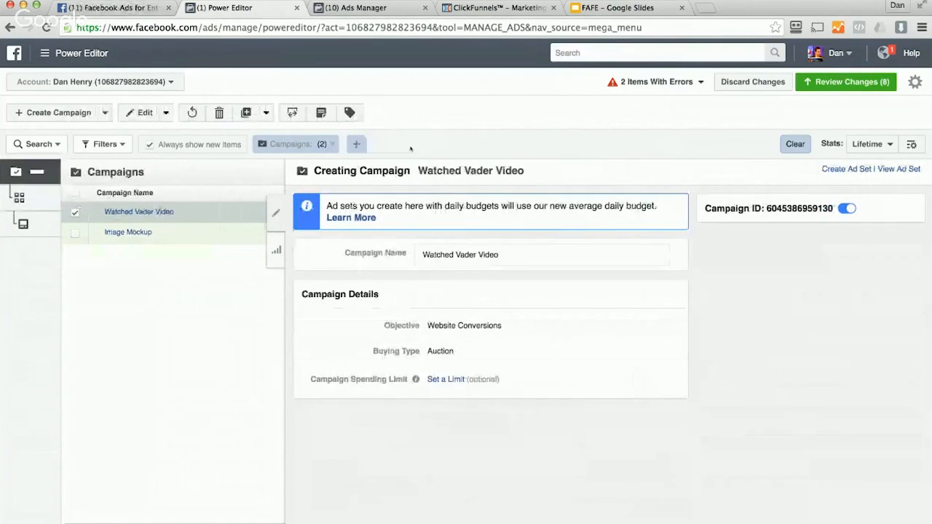
{"action": "left_click", "coordinate": [331, 145]}
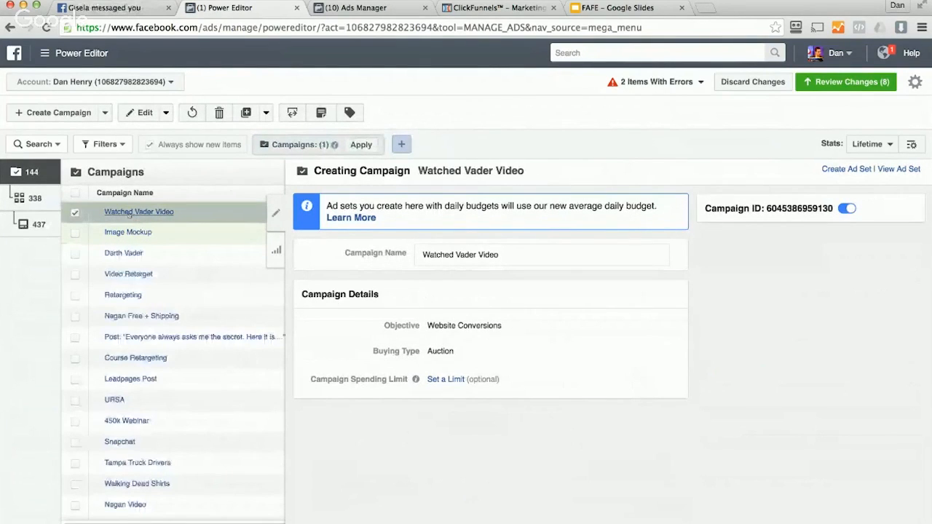
{"action": "left_click", "coordinate": [20, 198]}
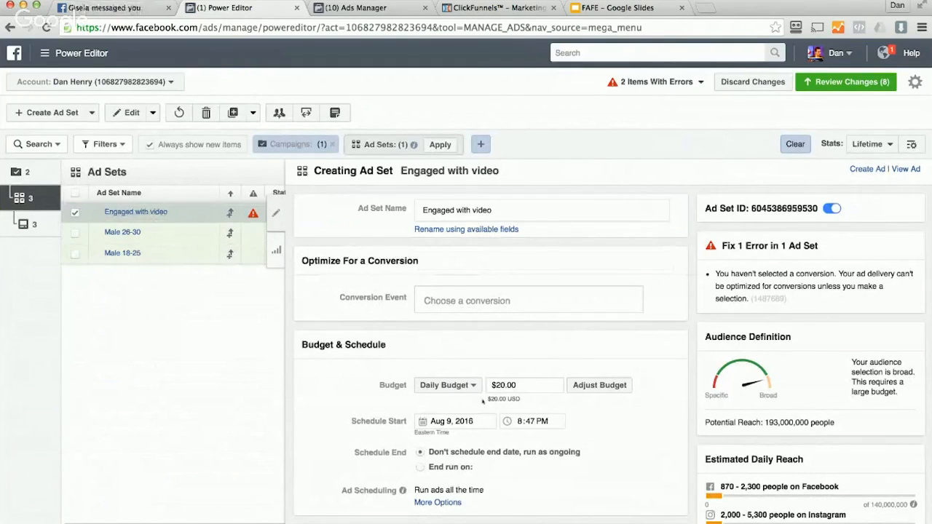
- Look through the conversion events available for the "Engaged with video" ad set without choosing one
{"action": "scroll", "coordinate": [482, 401], "scroll_direction": "down", "scroll_amount": 1}
{"action": "scroll", "coordinate": [434, 321], "scroll_direction": "up", "scroll_amount": 1}
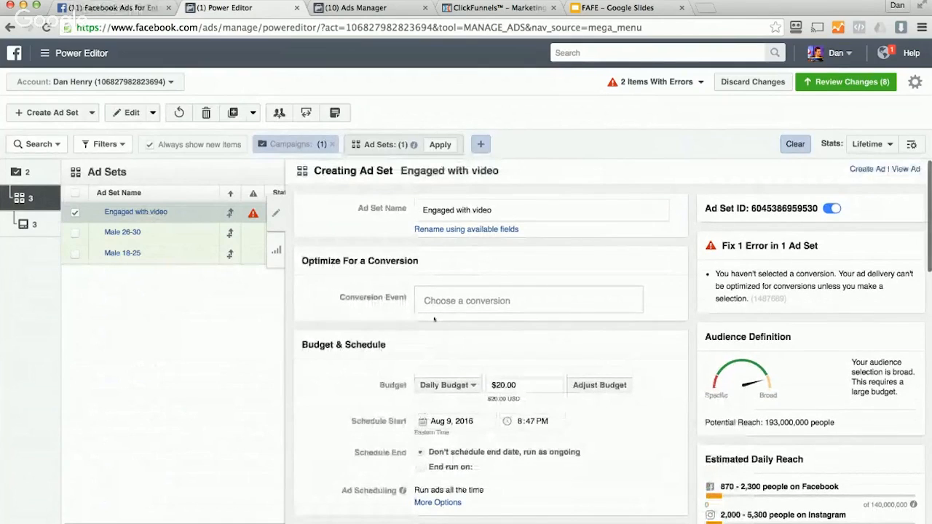
{"action": "left_click", "coordinate": [434, 308]}
{"action": "scroll", "coordinate": [468, 369], "scroll_direction": "down", "scroll_amount": 1}
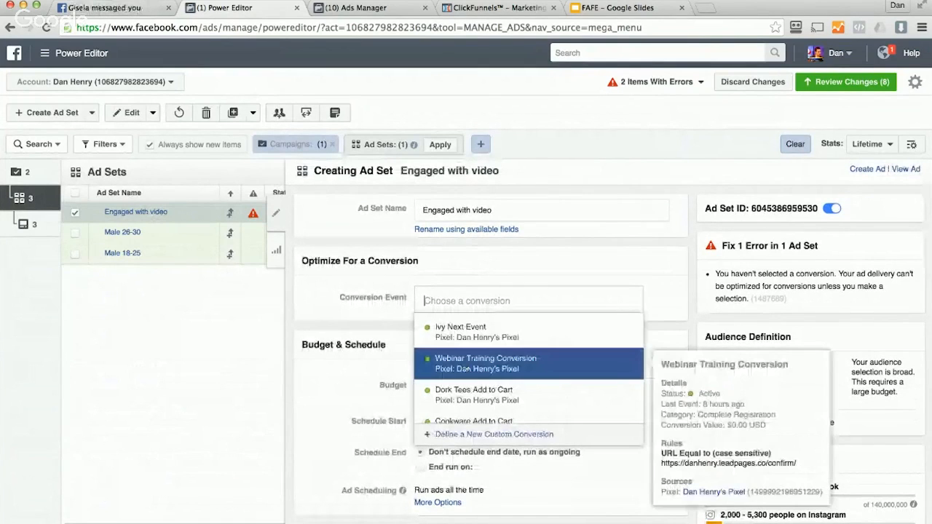
{"action": "left_click", "coordinate": [402, 409]}
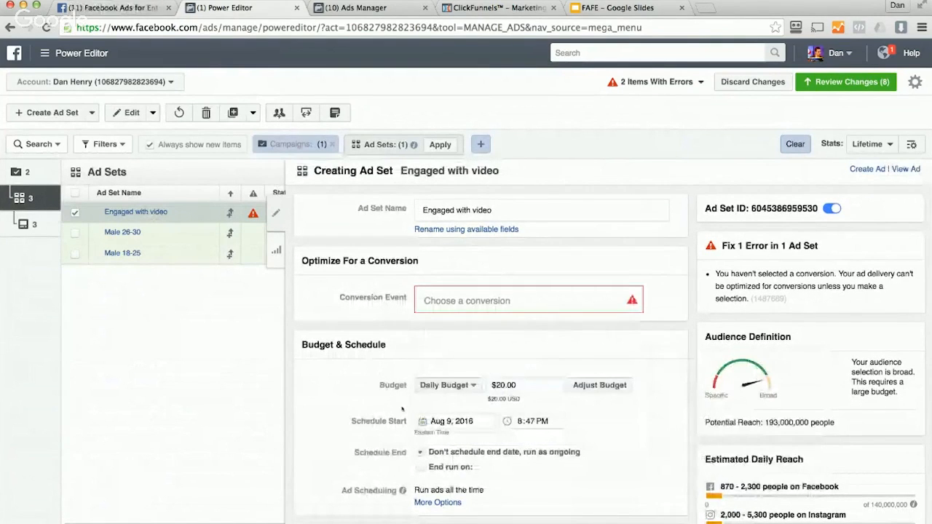
- Review the budget, audience and placement settings of the "Engaged with video" ad set
{"action": "scroll", "coordinate": [490, 461], "scroll_direction": "down", "scroll_amount": 4}
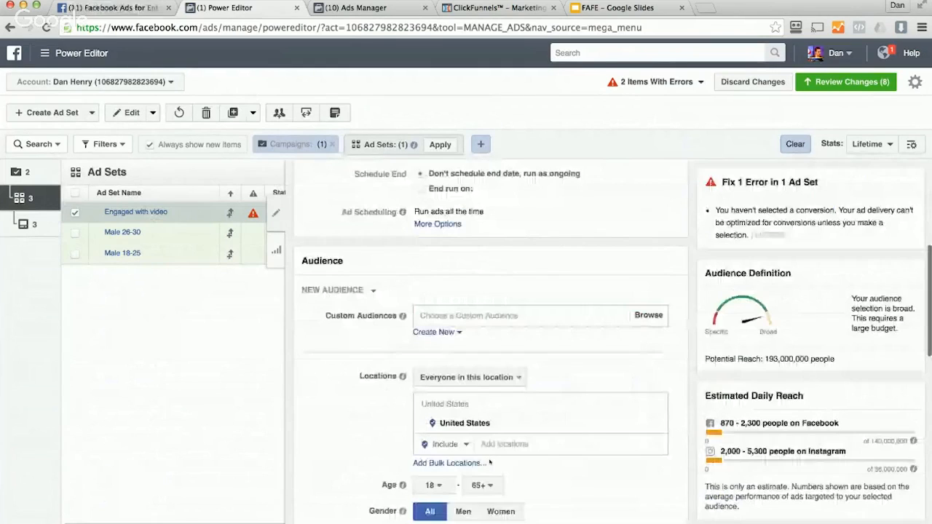
{"action": "scroll", "coordinate": [489, 461], "scroll_direction": "down", "scroll_amount": 1}
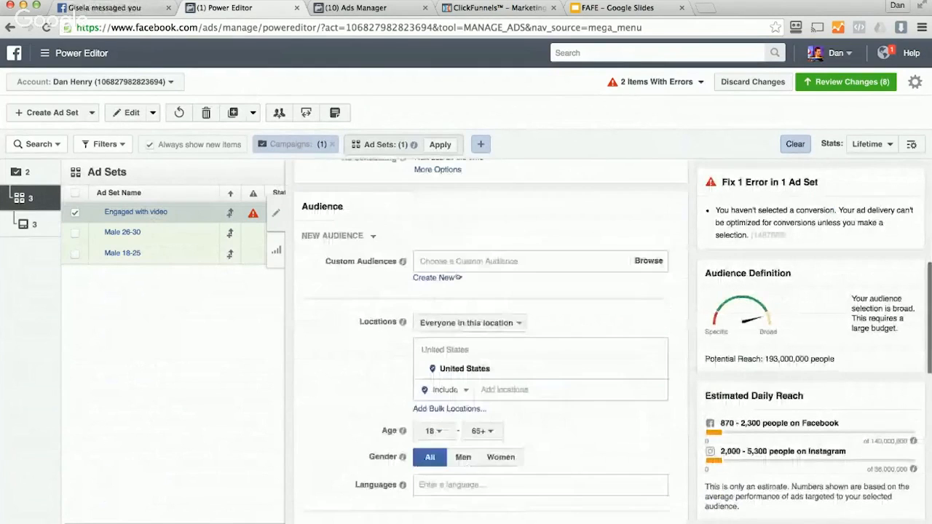
{"action": "scroll", "coordinate": [502, 224], "scroll_direction": "down", "scroll_amount": 1}
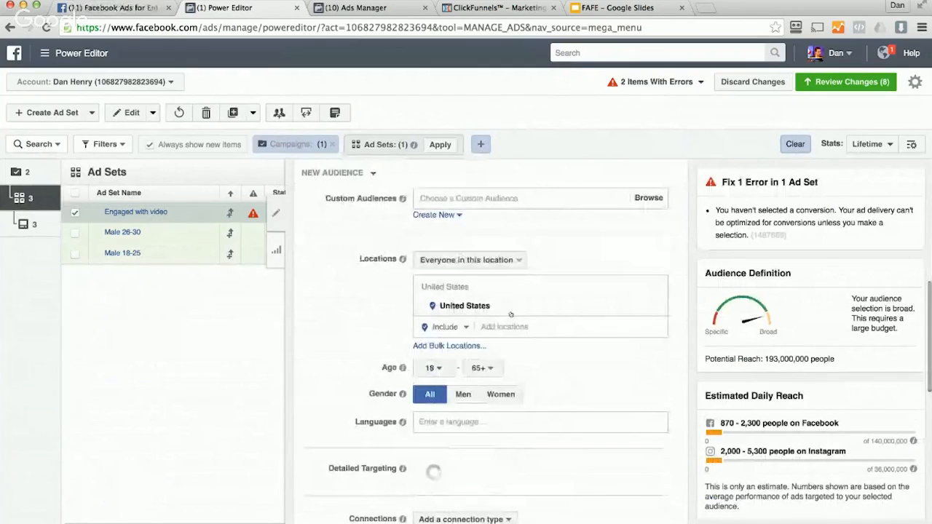
{"action": "scroll", "coordinate": [488, 316], "scroll_direction": "down", "scroll_amount": 3}
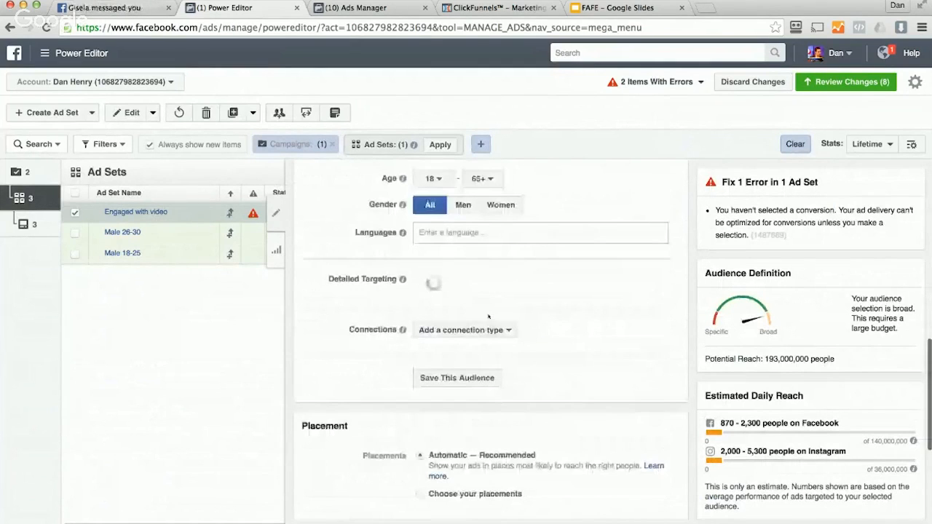
{"action": "scroll", "coordinate": [389, 268], "scroll_direction": "up", "scroll_amount": 5}
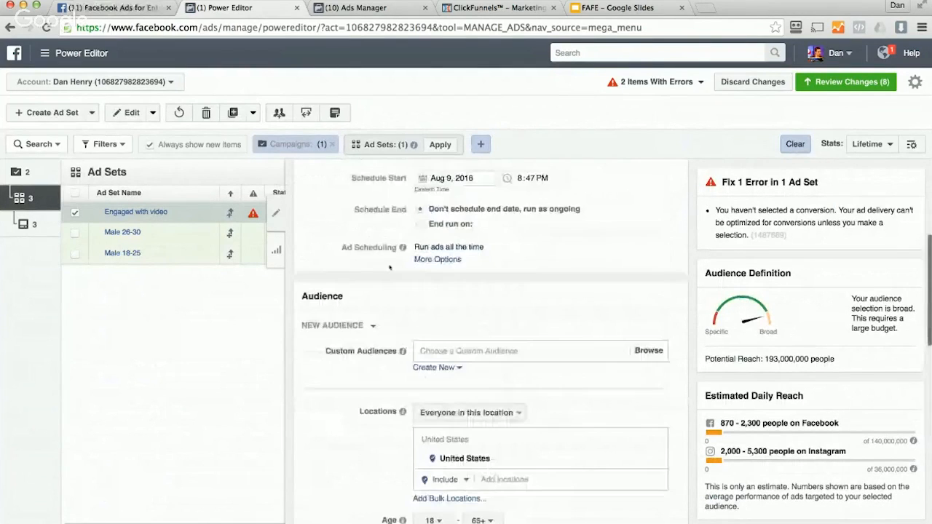
{"action": "scroll", "coordinate": [389, 268], "scroll_direction": "up", "scroll_amount": 3}
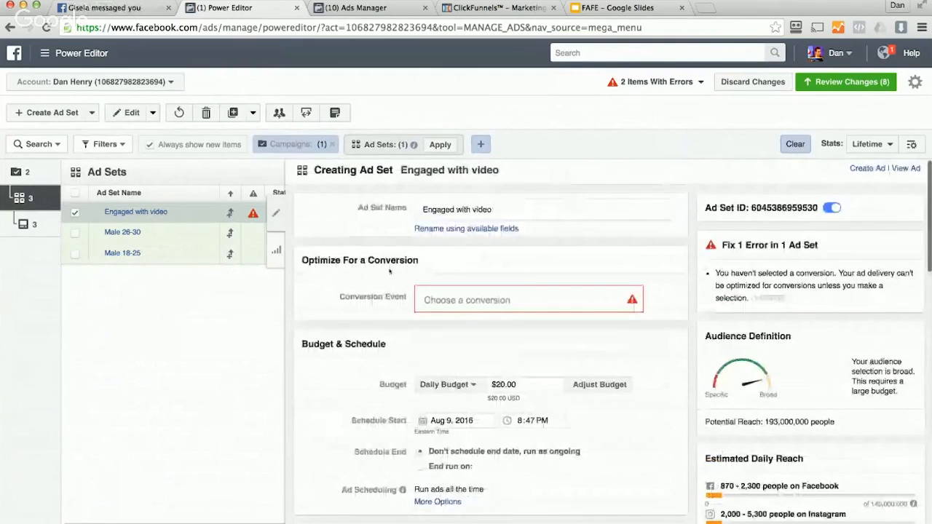
- Include the "Watched Vader Video" engagement custom audience in the ad set's audience
{"action": "scroll", "coordinate": [389, 271], "scroll_direction": "down", "scroll_amount": 4}
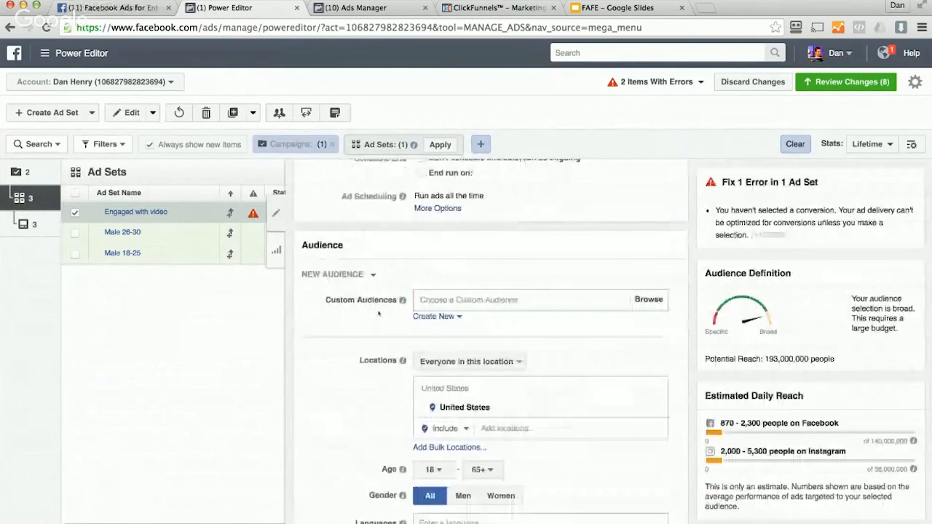
{"action": "left_click", "coordinate": [495, 299]}
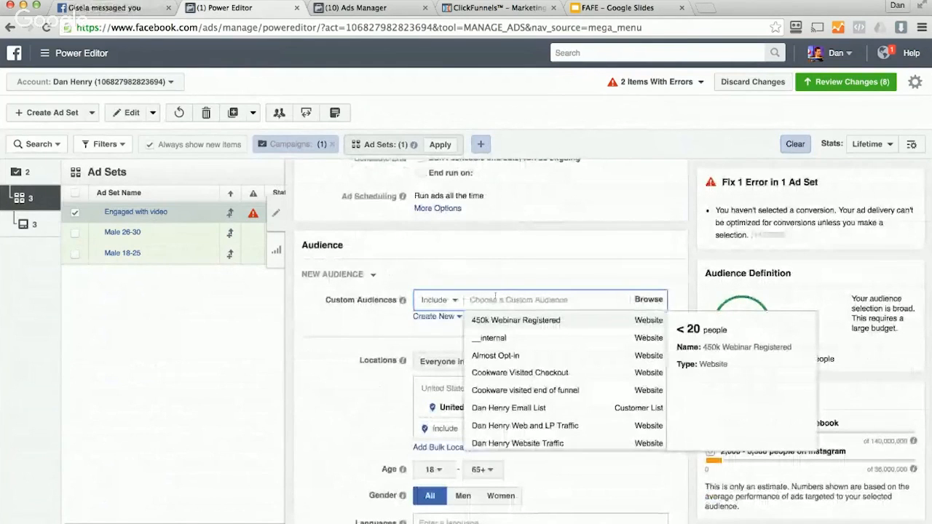
{"action": "scroll", "coordinate": [549, 412], "scroll_direction": "down", "scroll_amount": 2}
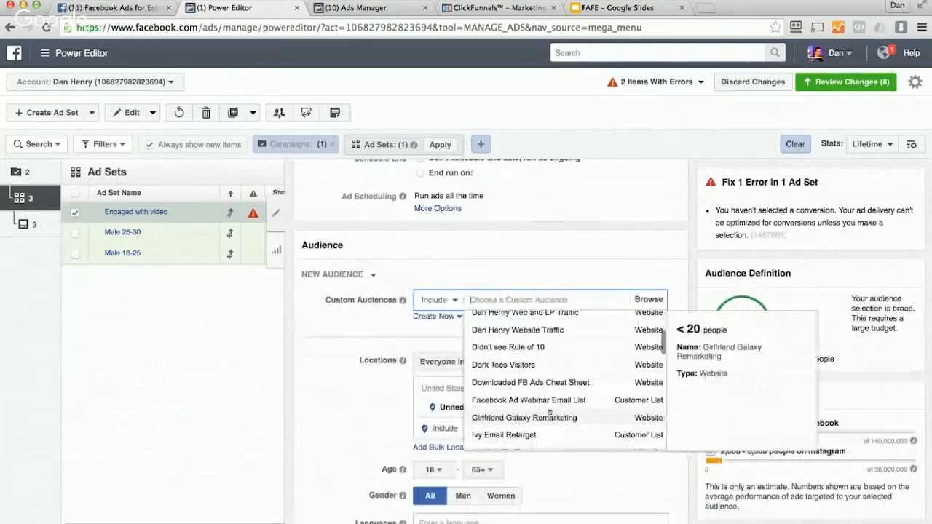
{"action": "scroll", "coordinate": [550, 412], "scroll_direction": "down", "scroll_amount": 3}
{"action": "scroll", "coordinate": [549, 412], "scroll_direction": "down", "scroll_amount": 3}
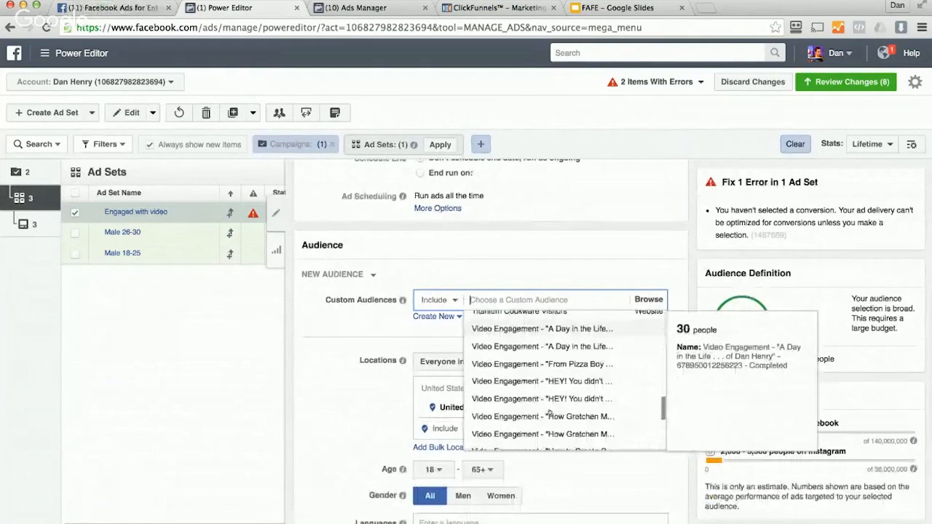
{"action": "scroll", "coordinate": [550, 412], "scroll_direction": "down", "scroll_amount": 2}
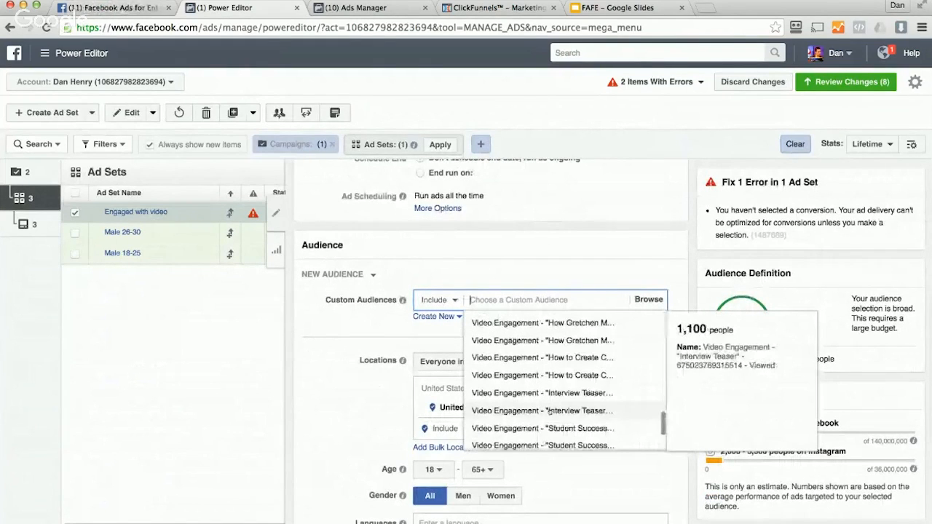
{"action": "scroll", "coordinate": [550, 412], "scroll_direction": "down", "scroll_amount": 3}
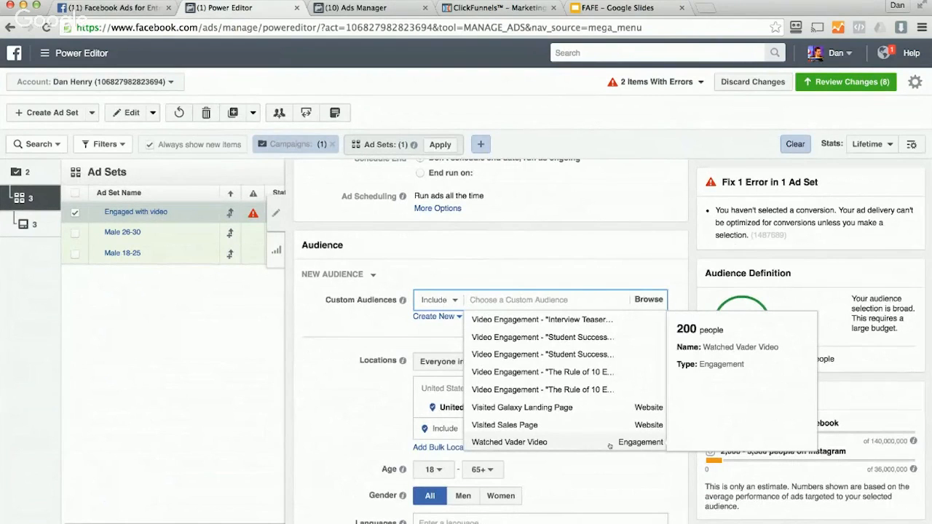
{"action": "left_click", "coordinate": [554, 442]}
{"action": "left_click", "coordinate": [327, 350]}
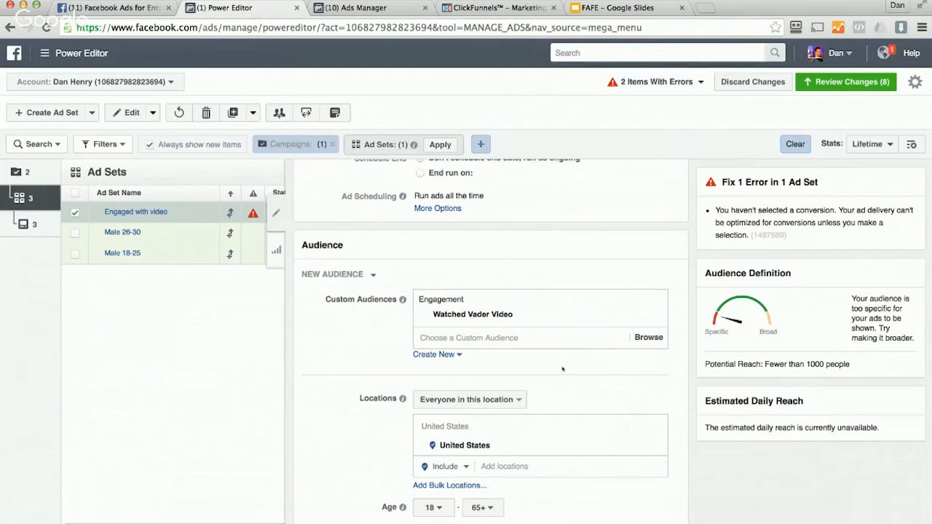
- Set the ad set's daily budget to $5.00 and choose 450k as its conversion event
{"action": "scroll", "coordinate": [562, 369], "scroll_direction": "up", "scroll_amount": 5}
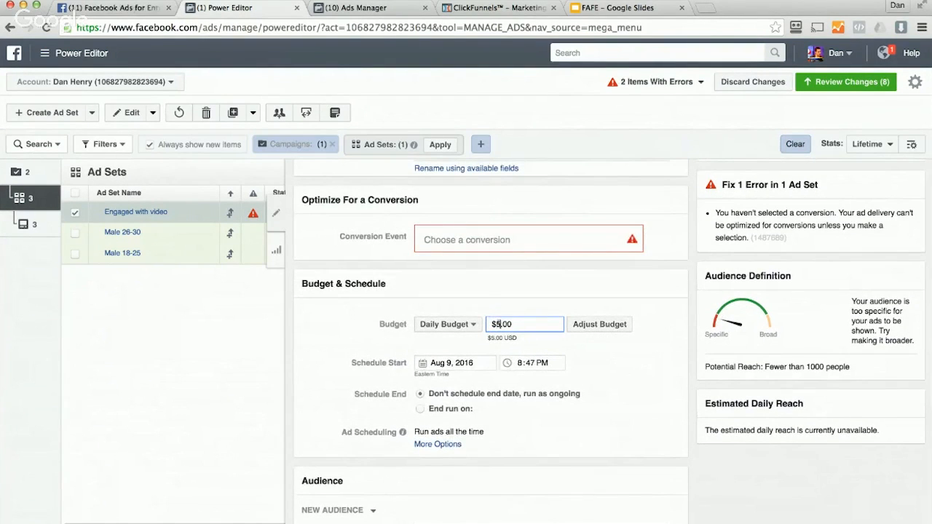
{"action": "left_click", "coordinate": [466, 249]}
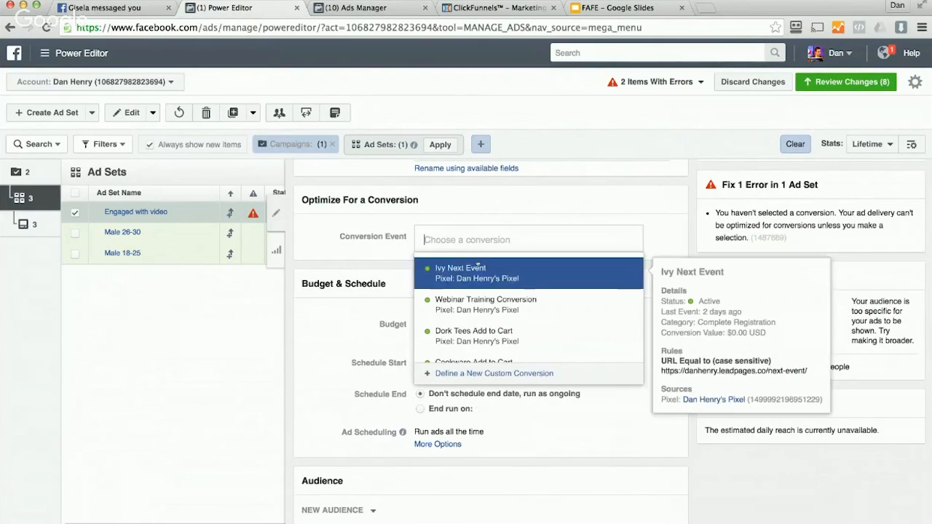
{"action": "scroll", "coordinate": [489, 311], "scroll_direction": "down", "scroll_amount": 1}
{"action": "scroll", "coordinate": [490, 311], "scroll_direction": "down", "scroll_amount": 3}
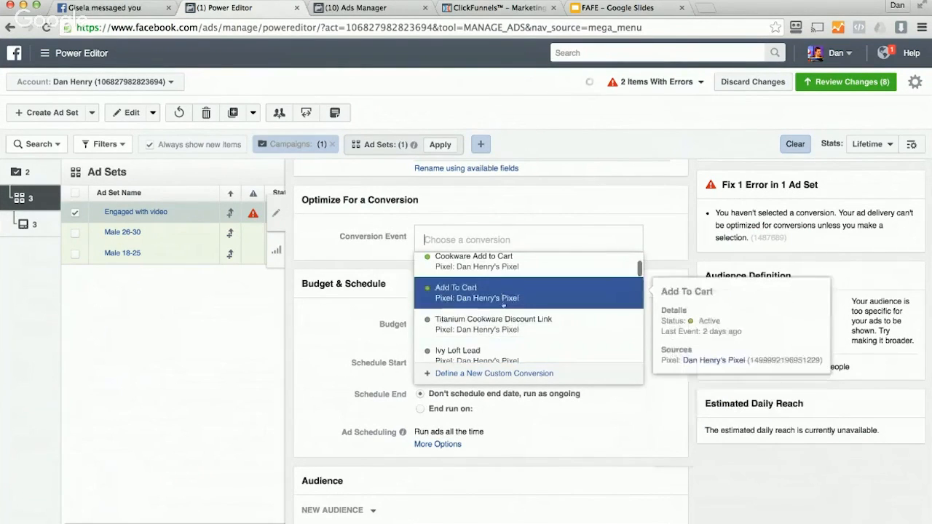
{"action": "scroll", "coordinate": [504, 309], "scroll_direction": "up", "scroll_amount": 2}
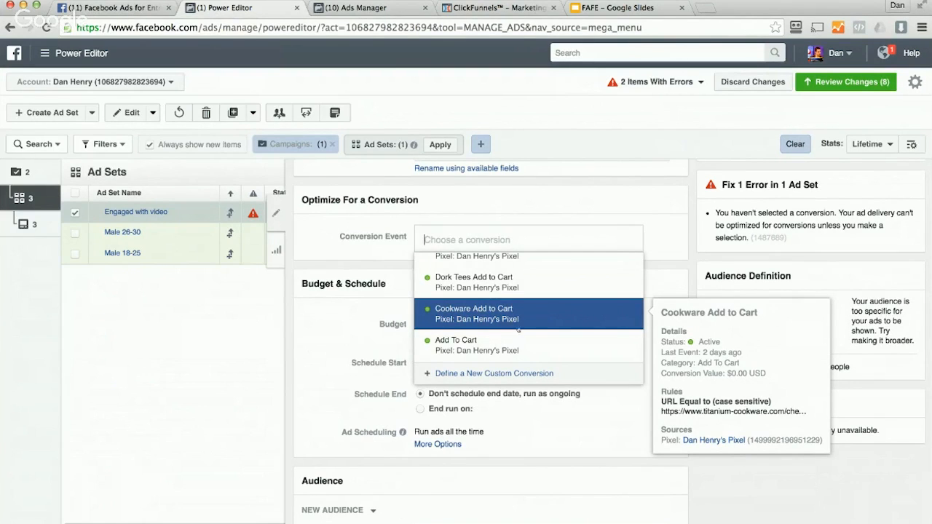
{"action": "scroll", "coordinate": [518, 329], "scroll_direction": "down", "scroll_amount": 2}
{"action": "scroll", "coordinate": [571, 334], "scroll_direction": "down", "scroll_amount": 8}
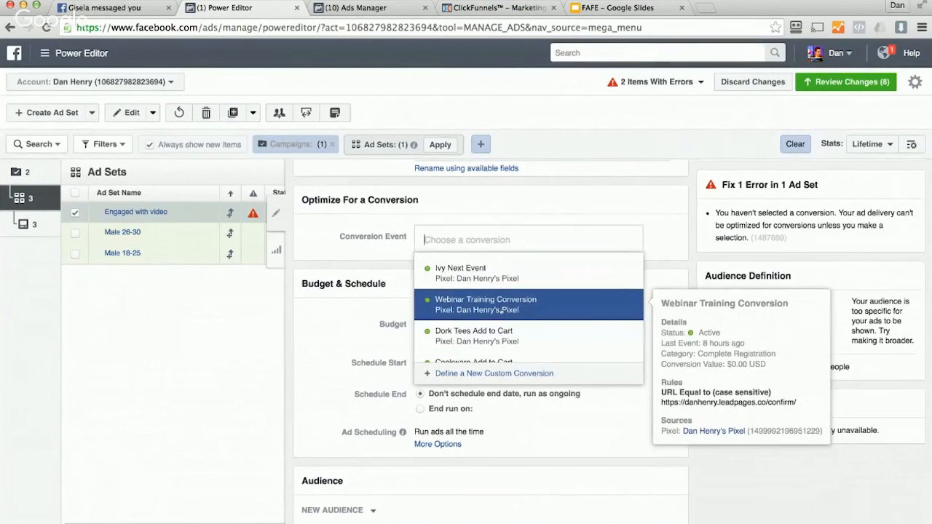
{"action": "scroll", "coordinate": [501, 311], "scroll_direction": "down", "scroll_amount": 8}
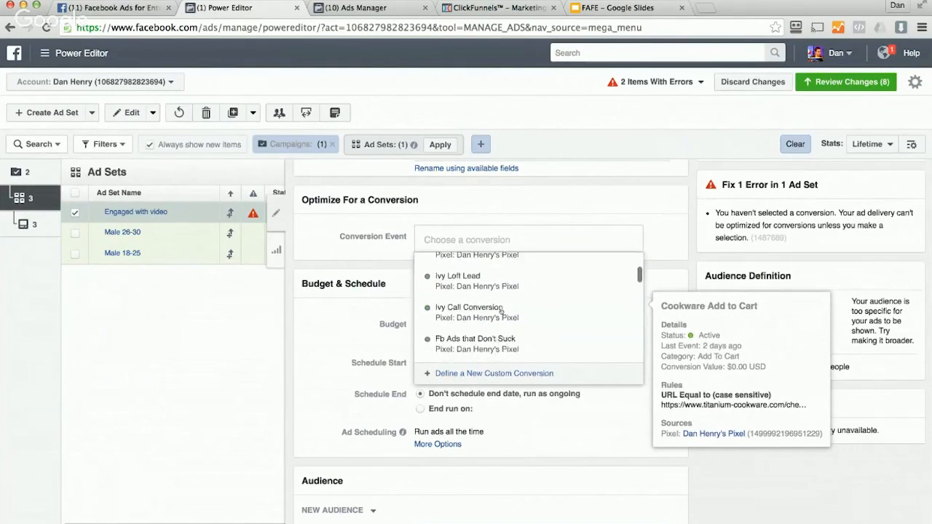
{"action": "scroll", "coordinate": [501, 311], "scroll_direction": "down", "scroll_amount": 6}
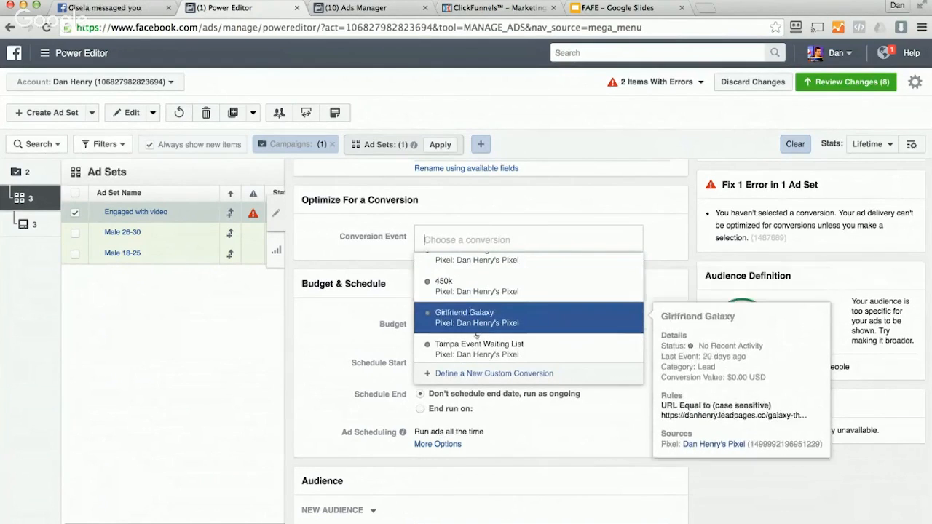
{"action": "left_click", "coordinate": [475, 291]}
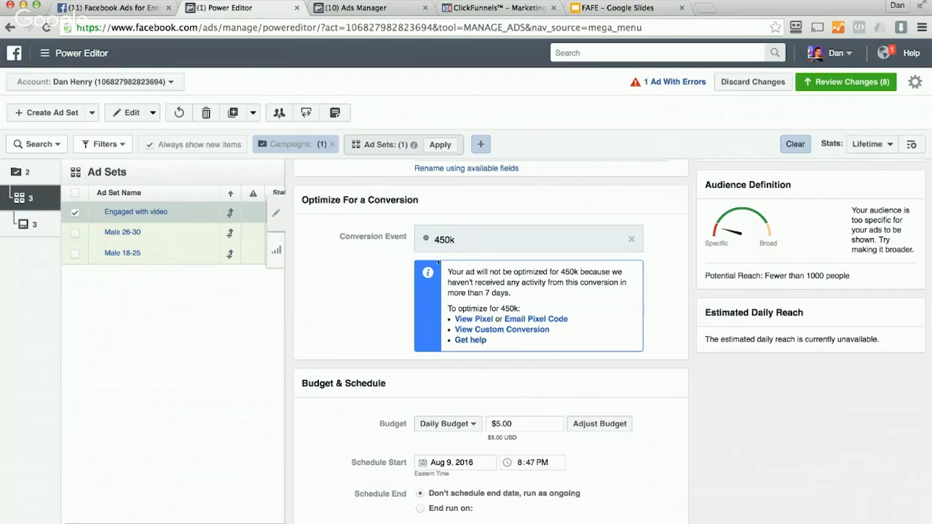
- Review the ad set's schedule, audience, and optimization and pricing settings
{"action": "scroll", "coordinate": [449, 306], "scroll_direction": "up", "scroll_amount": 1}
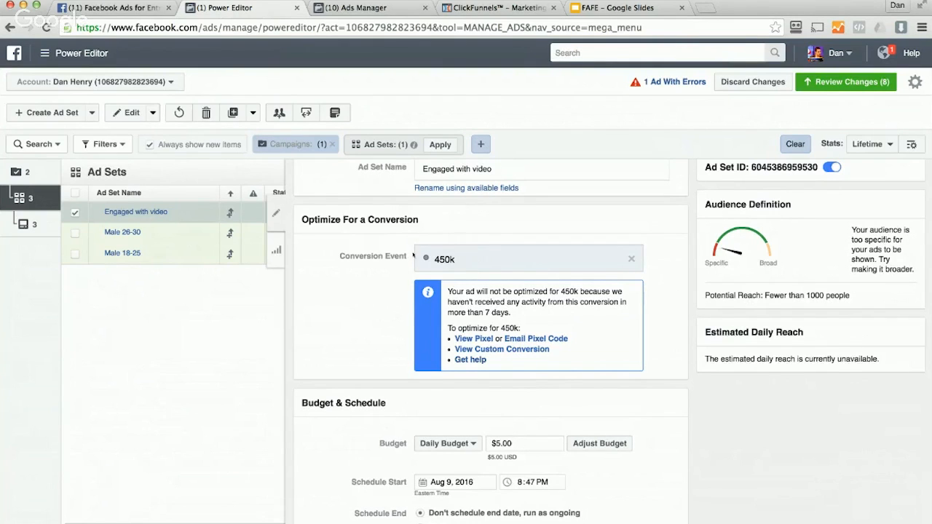
{"action": "scroll", "coordinate": [408, 251], "scroll_direction": "up", "scroll_amount": 2}
{"action": "scroll", "coordinate": [386, 237], "scroll_direction": "down", "scroll_amount": 4}
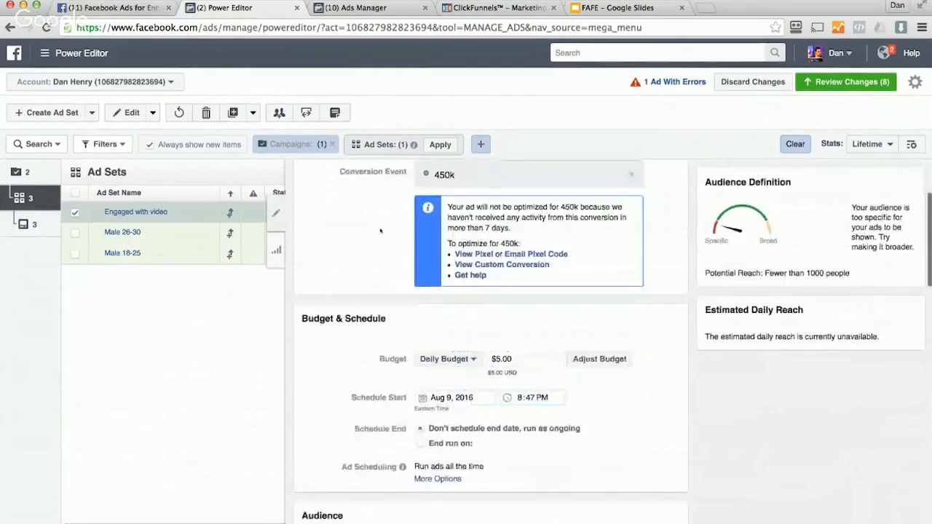
{"action": "scroll", "coordinate": [380, 231], "scroll_direction": "down", "scroll_amount": 5}
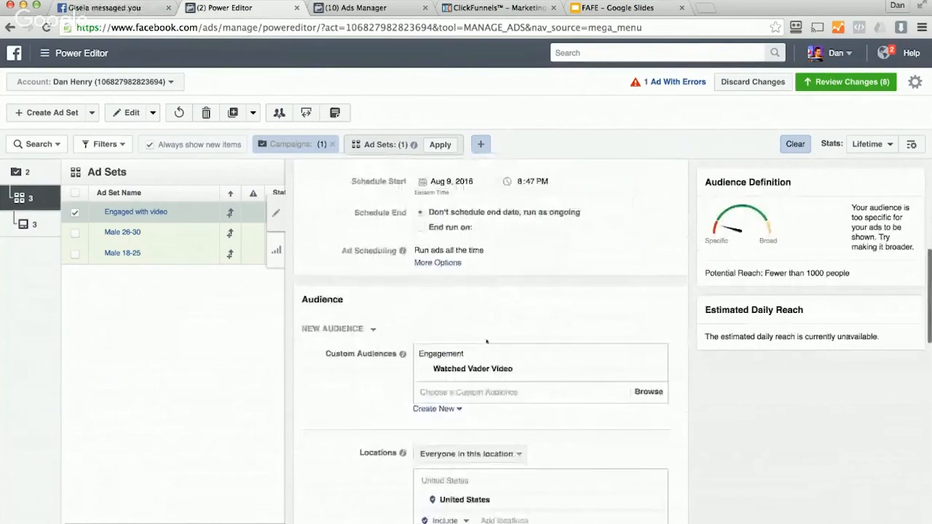
{"action": "scroll", "coordinate": [486, 341], "scroll_direction": "down", "scroll_amount": 4}
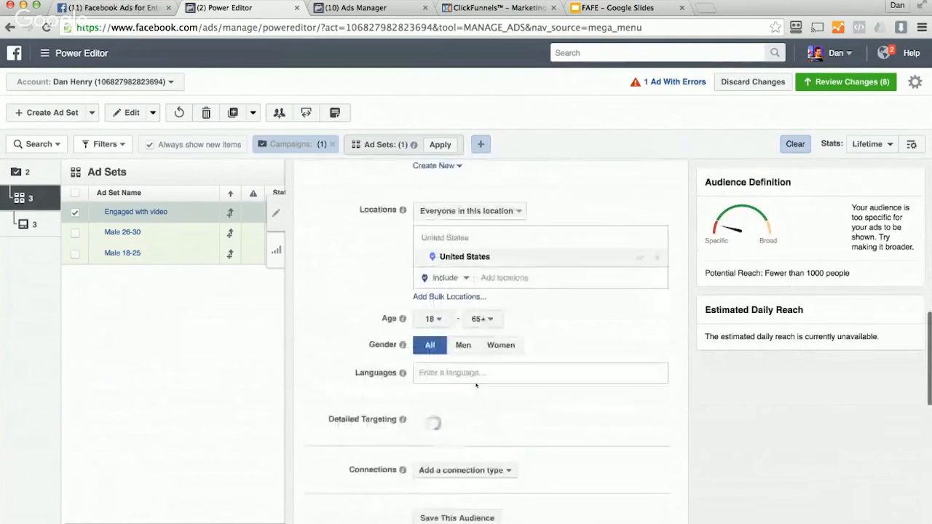
{"action": "scroll", "coordinate": [451, 379], "scroll_direction": "down", "scroll_amount": 8}
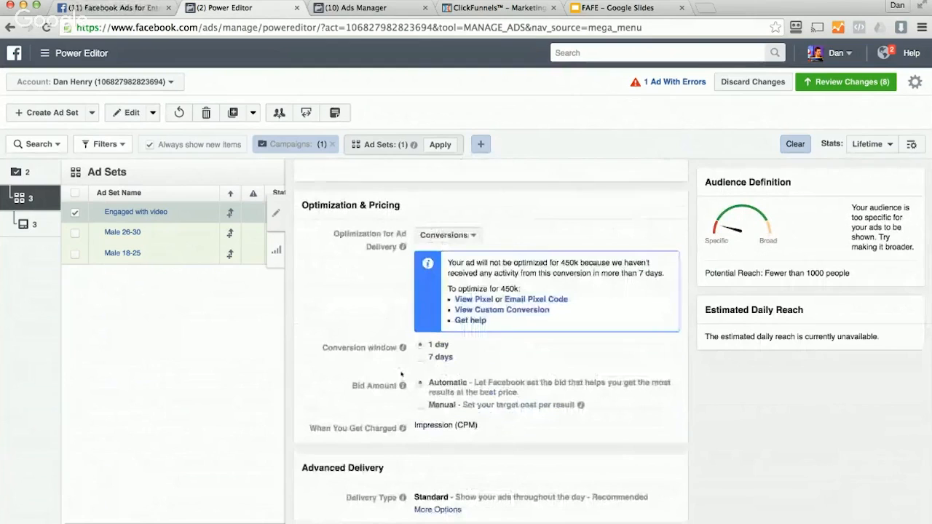
{"action": "scroll", "coordinate": [402, 378], "scroll_direction": "up", "scroll_amount": 8}
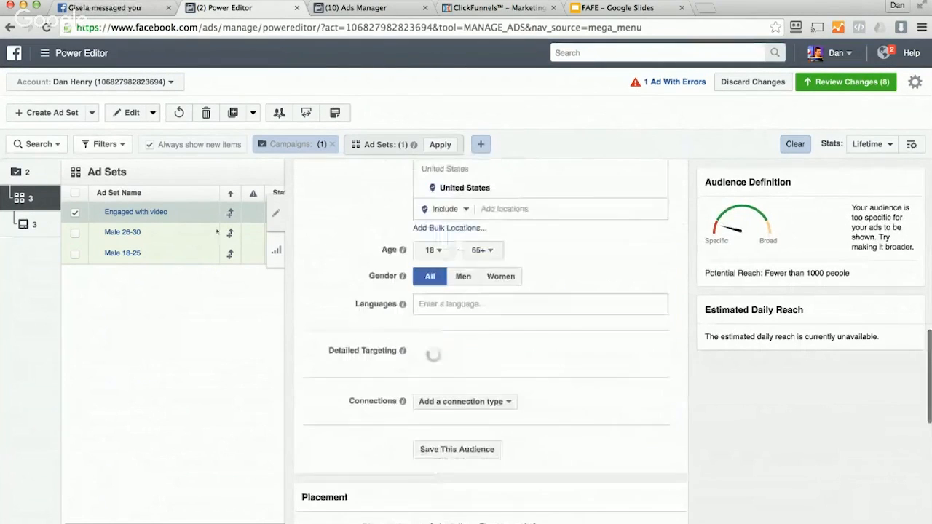
- Open the "Get cheat sheet" ad and choose the account owner's personal-brand Facebook Page as its destination page
{"action": "left_click", "coordinate": [140, 211]}
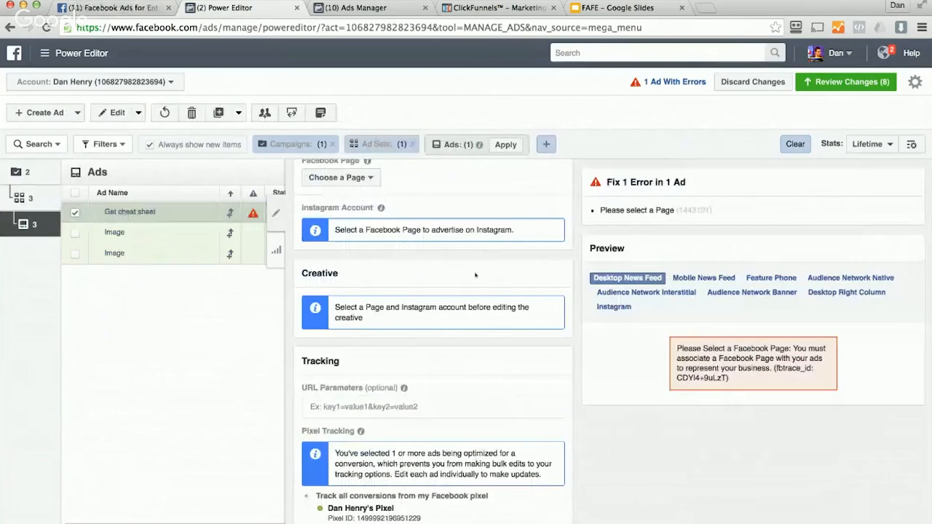
{"action": "scroll", "coordinate": [399, 227], "scroll_direction": "up", "scroll_amount": 3}
{"action": "left_click", "coordinate": [341, 266]}
{"action": "left_click", "coordinate": [357, 326]}
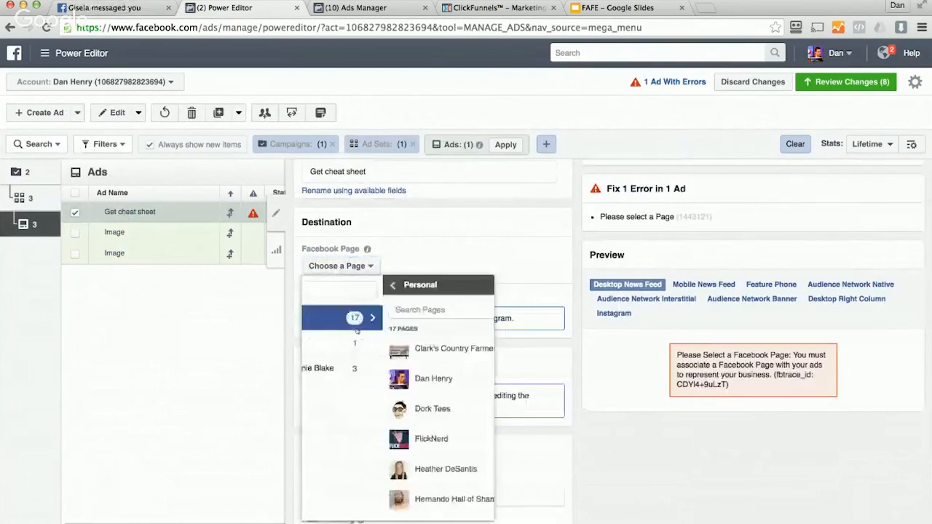
{"action": "left_click", "coordinate": [355, 380]}
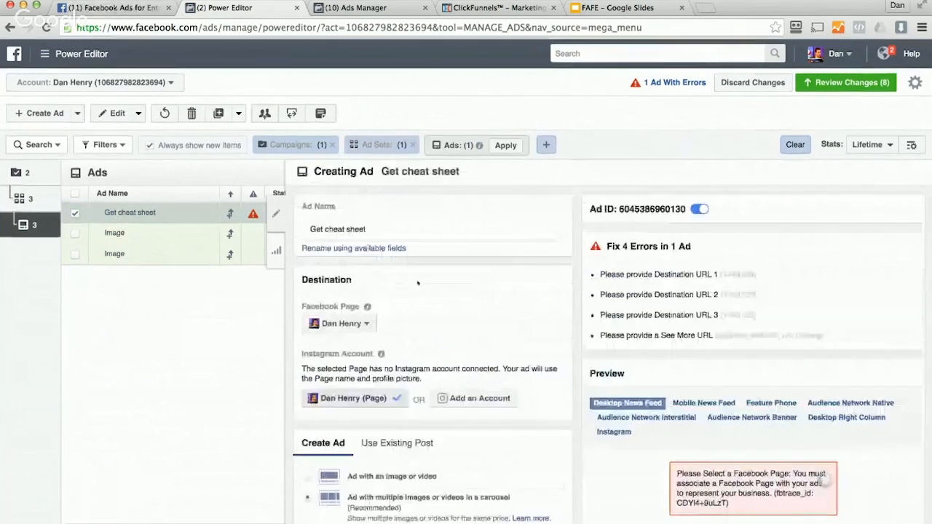
- Look through the carousel creative fields of the "Get cheat sheet" ad, from ad text and image to destination and See More URLs
{"action": "scroll", "coordinate": [417, 281], "scroll_direction": "down", "scroll_amount": 3}
{"action": "scroll", "coordinate": [417, 282], "scroll_direction": "down", "scroll_amount": 6}
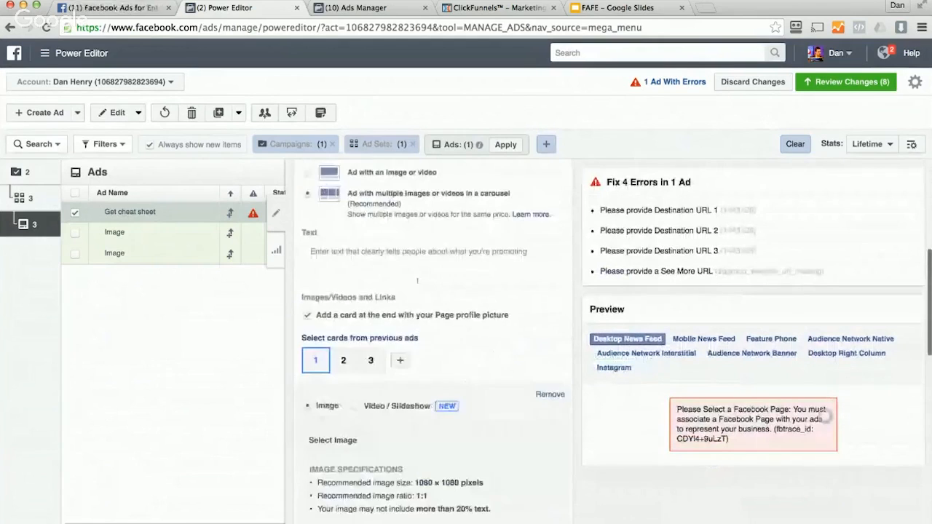
{"action": "scroll", "coordinate": [453, 375], "scroll_direction": "down", "scroll_amount": 4}
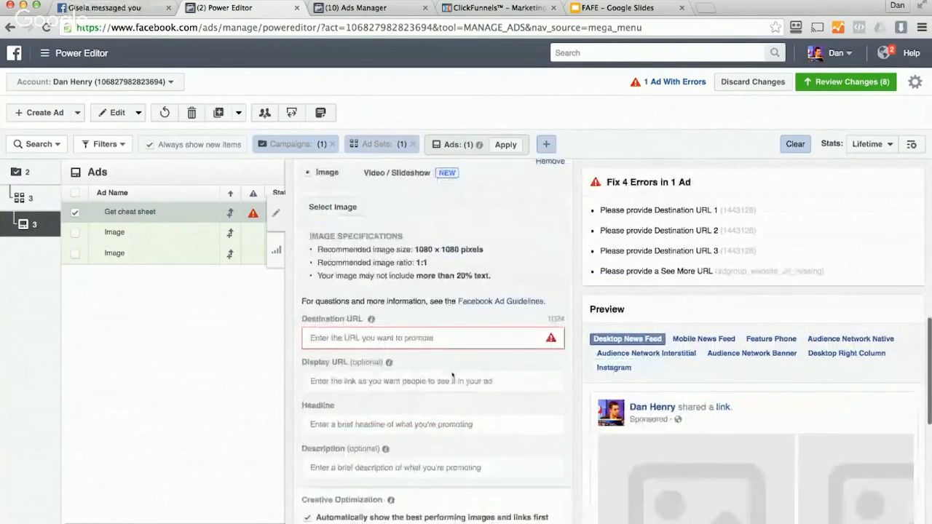
{"action": "scroll", "coordinate": [517, 427], "scroll_direction": "up", "scroll_amount": 3}
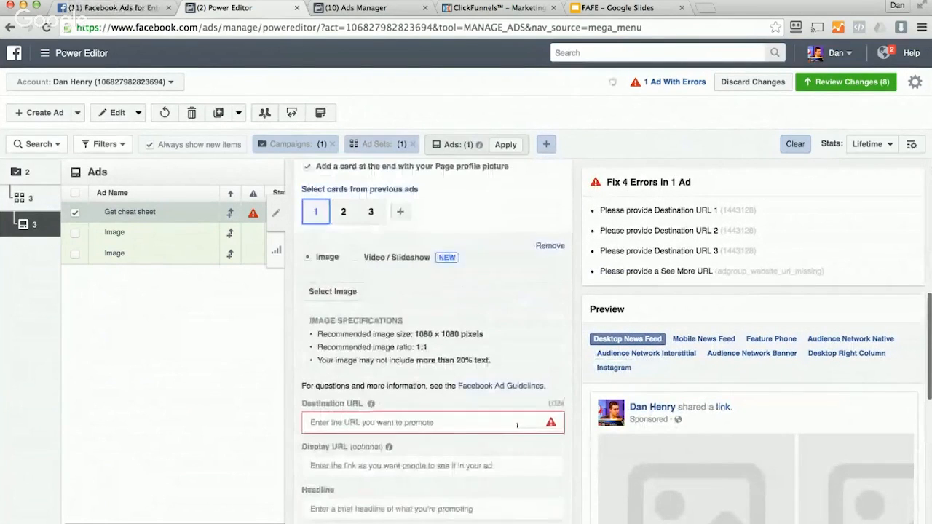
{"action": "scroll", "coordinate": [517, 427], "scroll_direction": "down", "scroll_amount": 2}
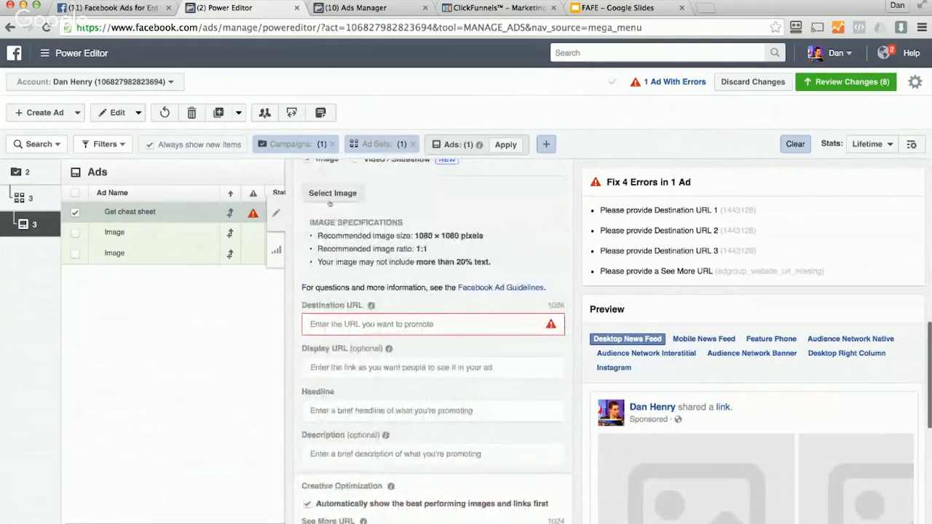
{"action": "scroll", "coordinate": [367, 315], "scroll_direction": "down", "scroll_amount": 3}
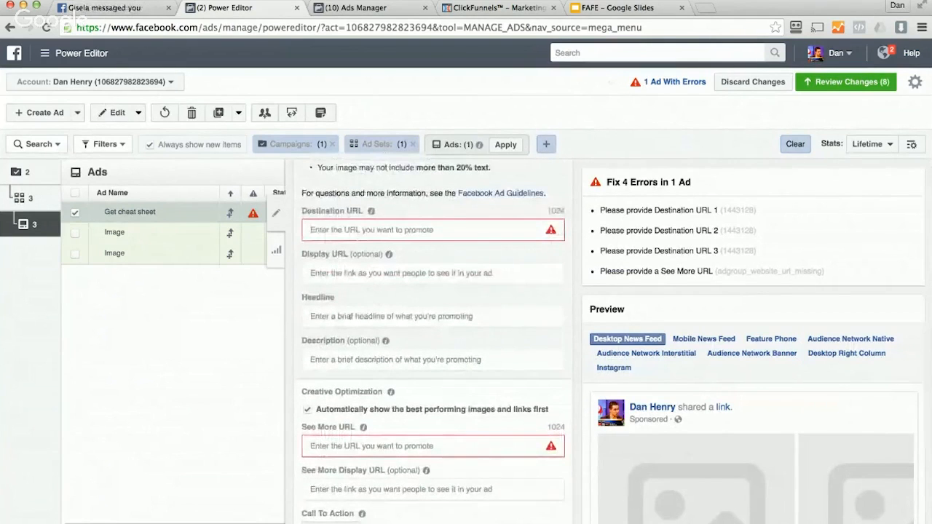
- Set the first carousel card's Destination URL to the account owner's website address with the path /webinar
{"action": "scroll", "coordinate": [341, 253], "scroll_direction": "down", "scroll_amount": 2}
{"action": "scroll", "coordinate": [341, 253], "scroll_direction": "up", "scroll_amount": 2}
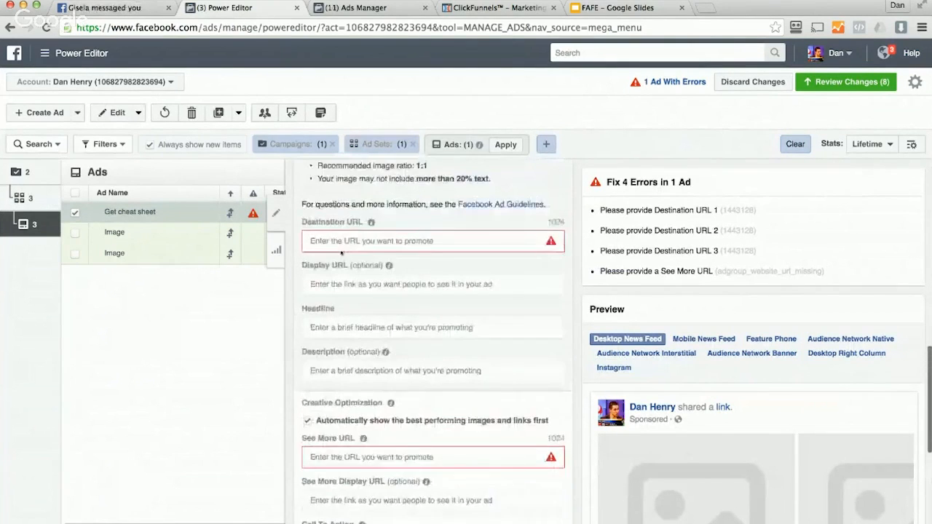
{"action": "left_click", "coordinate": [340, 251]}
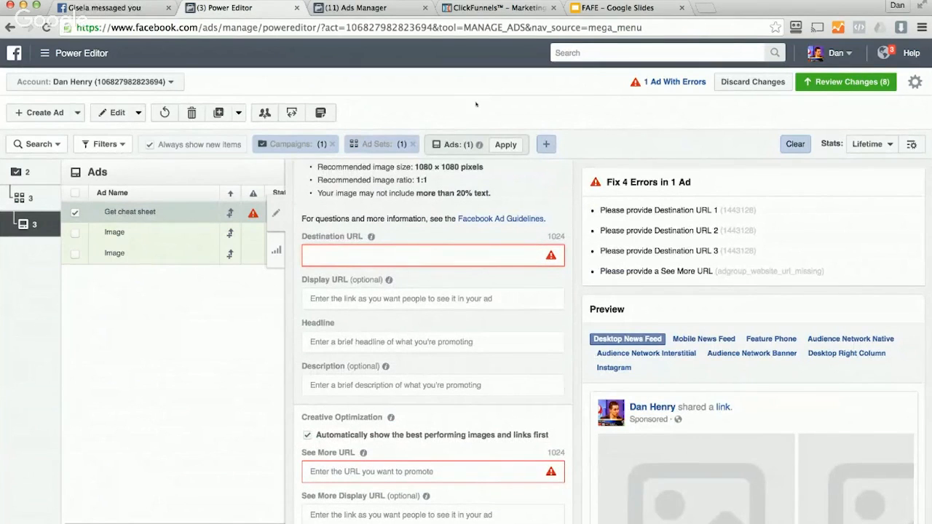
{"action": "type", "text": "http"}
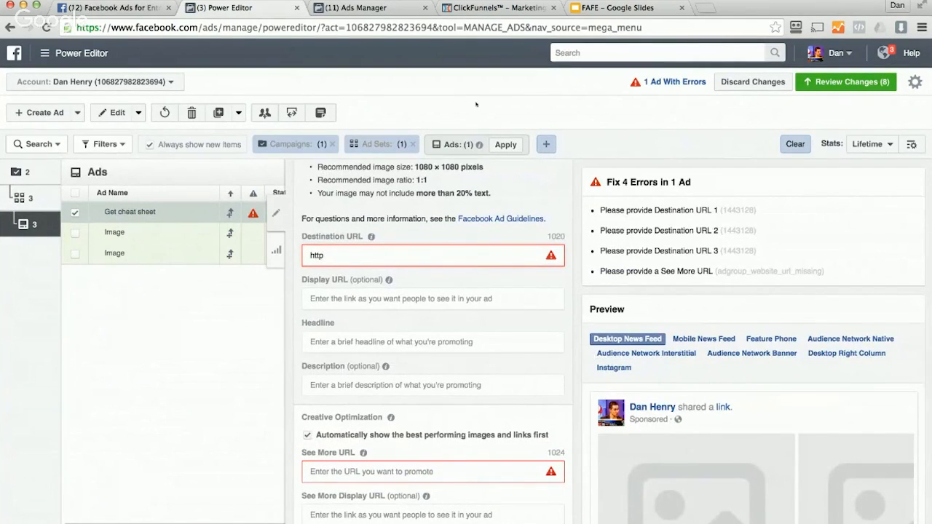
{"action": "type", "text": "://"}
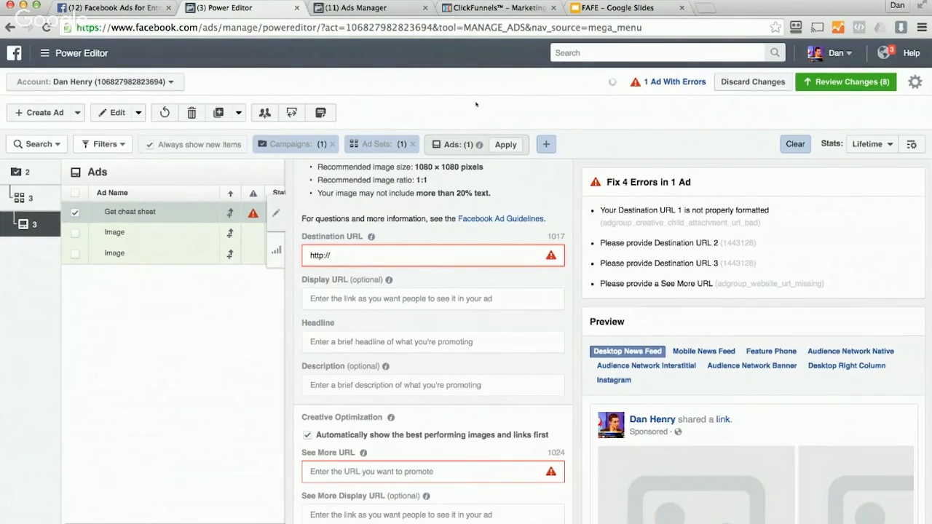
{"action": "type", "text": "danhenry.com/"}
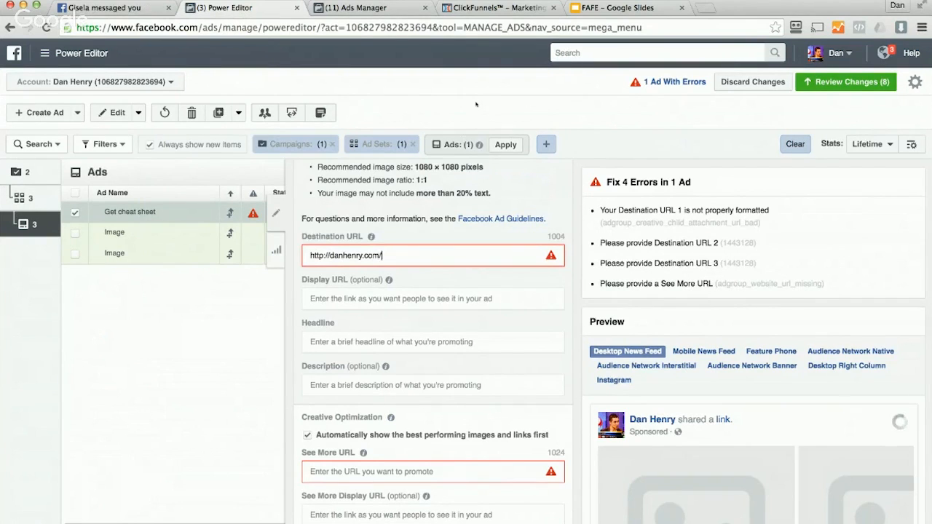
{"action": "type", "text": "webin"}
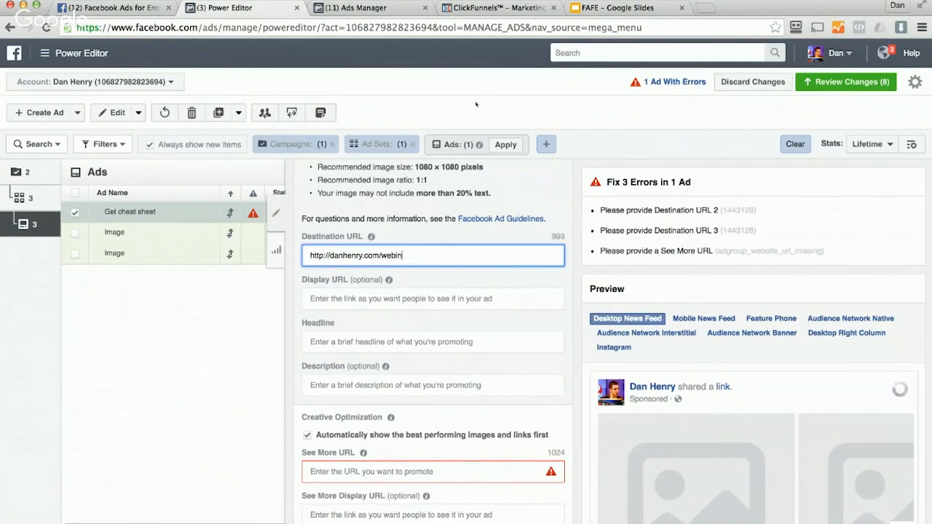
{"action": "type", "text": "ar"}
- Copy the first card's Destination URL into its Display URL
{"action": "left_click", "coordinate": [337, 302]}
{"action": "left_click_drag", "start_coordinate": [416, 257], "coordinate": [299, 257]}
{"action": "key", "text": "ctrl+c"}
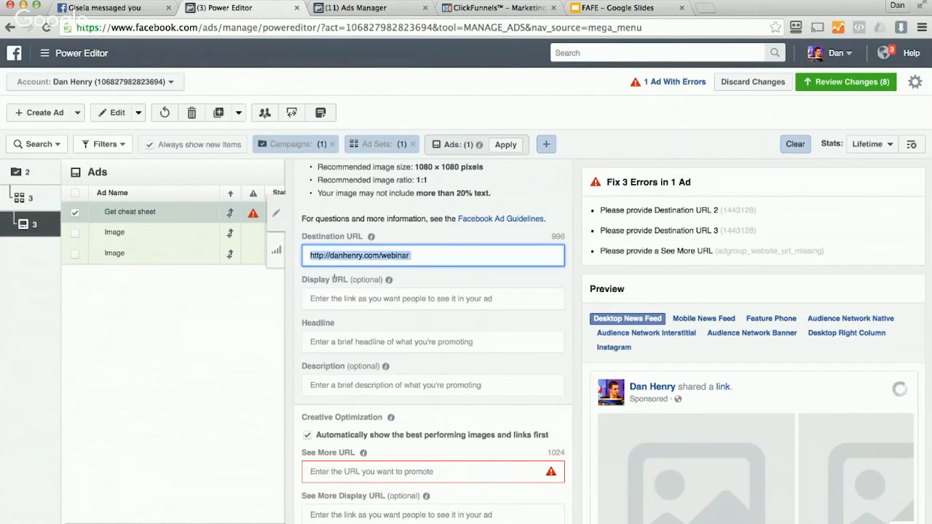
{"action": "left_click", "coordinate": [337, 299]}
{"action": "key", "text": "ctrl+v"}
- Enter "How I Turned $450 in Facebook Ads into $900k in Sales" as the first card's headline
{"action": "left_click", "coordinate": [347, 340]}
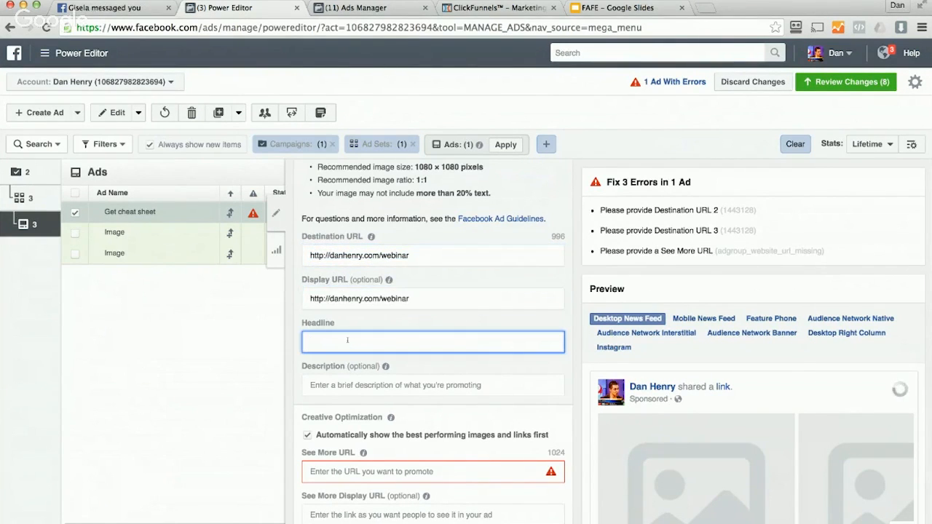
{"action": "type", "text": "How I Turn"}
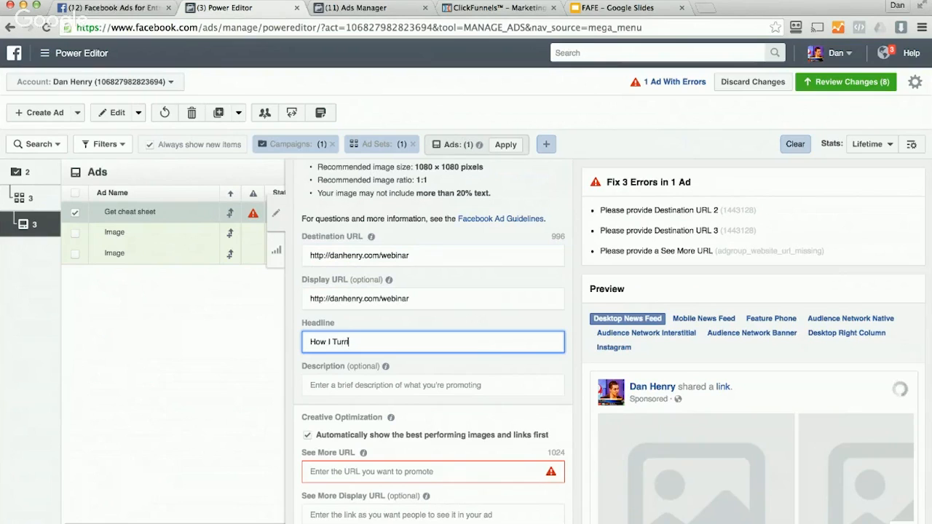
{"action": "type", "text": "ed $4"}
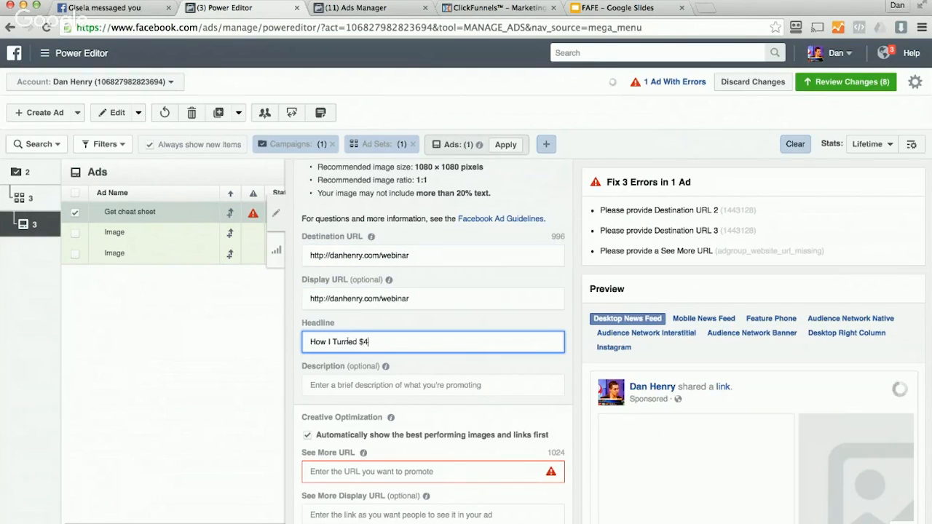
{"action": "type", "text": "50"}
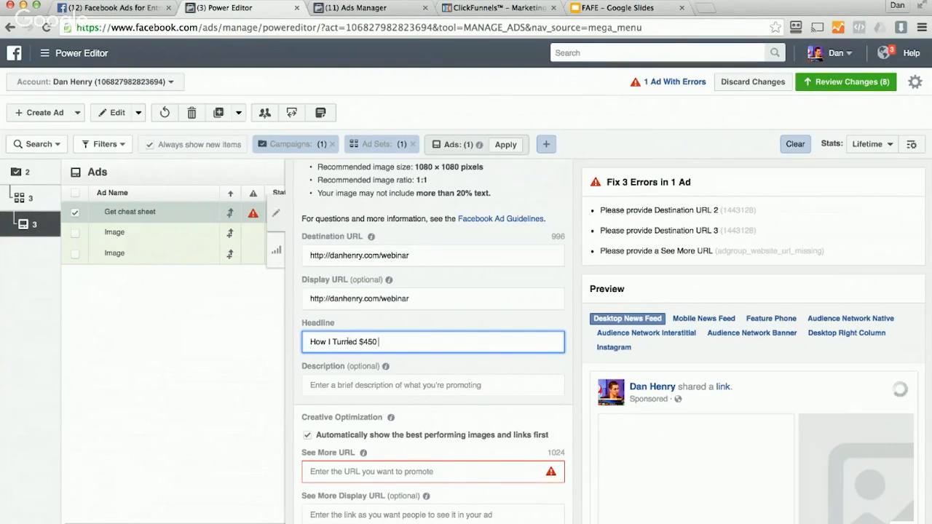
{"action": "type", "text": " in Facebook Ad"}
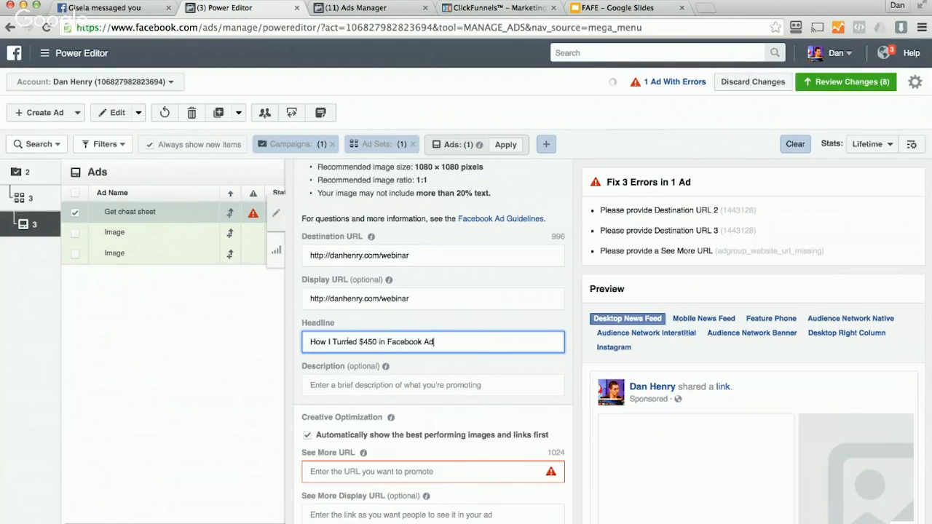
{"action": "type", "text": "s into "}
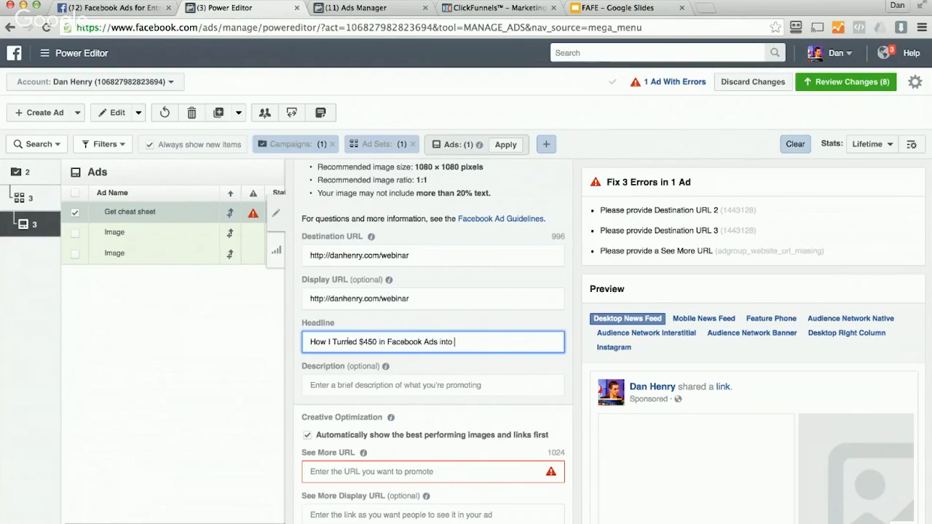
{"action": "type", "text": "$900k in Sales"}
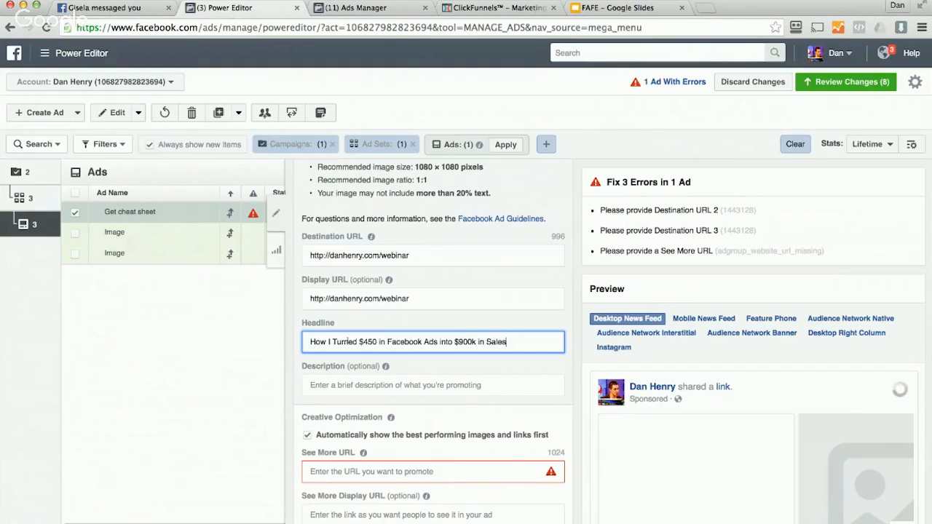
- Turn off automatically showing the best performing images and links first, and set the ad's call to action to Sign Up
{"action": "left_click", "coordinate": [368, 384]}
{"action": "scroll", "coordinate": [368, 385], "scroll_direction": "down", "scroll_amount": 2}
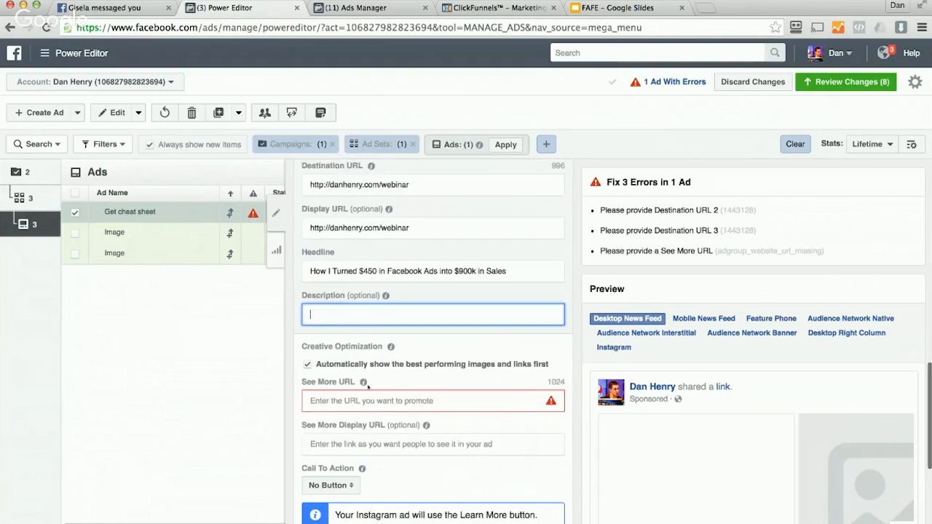
{"action": "left_click", "coordinate": [347, 391]}
{"action": "scroll", "coordinate": [347, 392], "scroll_direction": "down", "scroll_amount": 1}
{"action": "scroll", "coordinate": [346, 393], "scroll_direction": "down", "scroll_amount": 1}
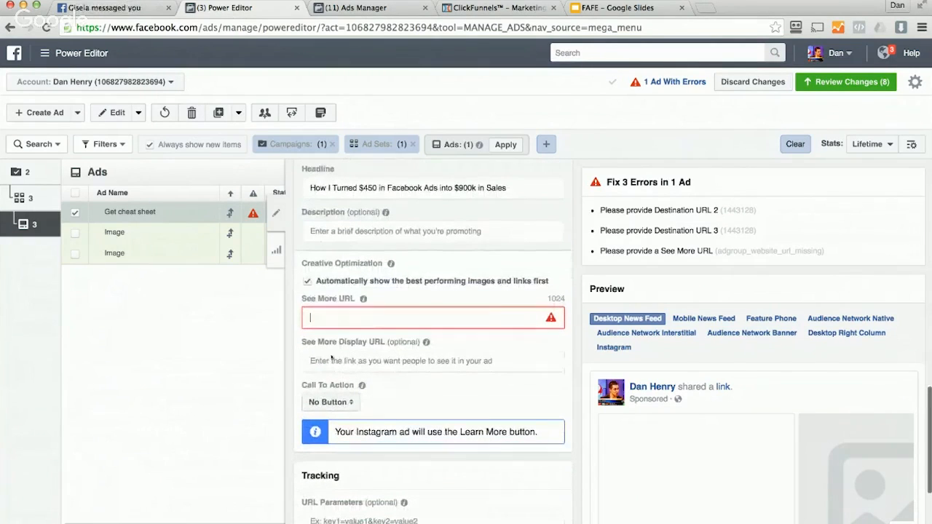
{"action": "left_click", "coordinate": [308, 281]}
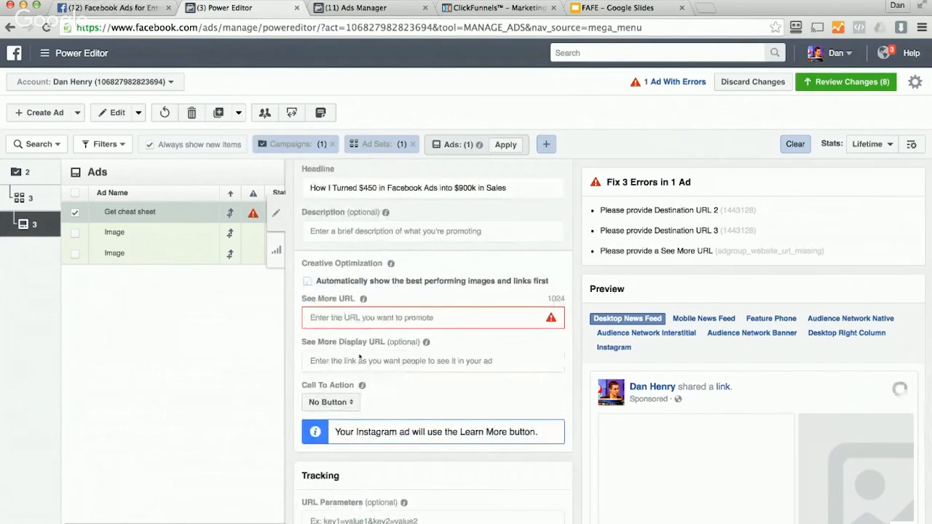
{"action": "left_click", "coordinate": [331, 402]}
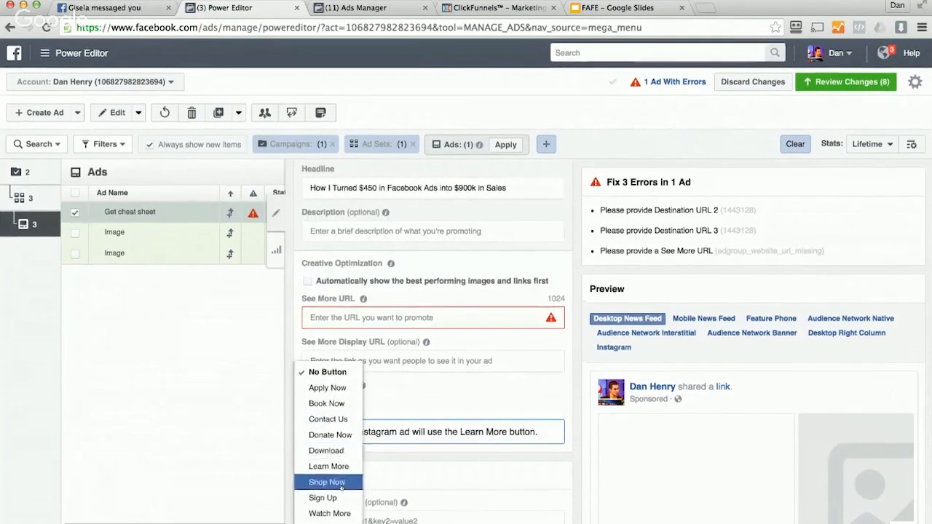
{"action": "left_click", "coordinate": [324, 498]}
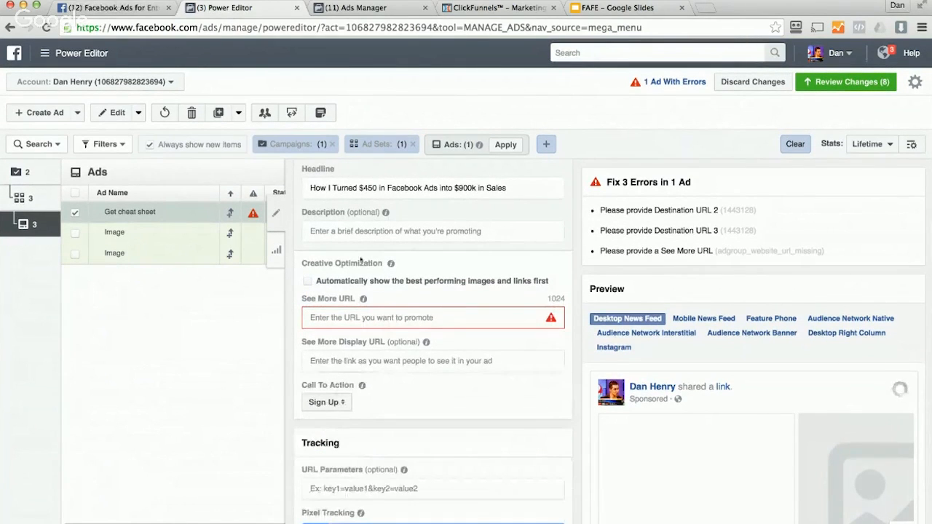
- Copy the webinar page address from the first card's URL fields into the carousel's See More URL
{"action": "scroll", "coordinate": [392, 451], "scroll_direction": "down", "scroll_amount": 2}
{"action": "scroll", "coordinate": [350, 302], "scroll_direction": "up", "scroll_amount": 2}
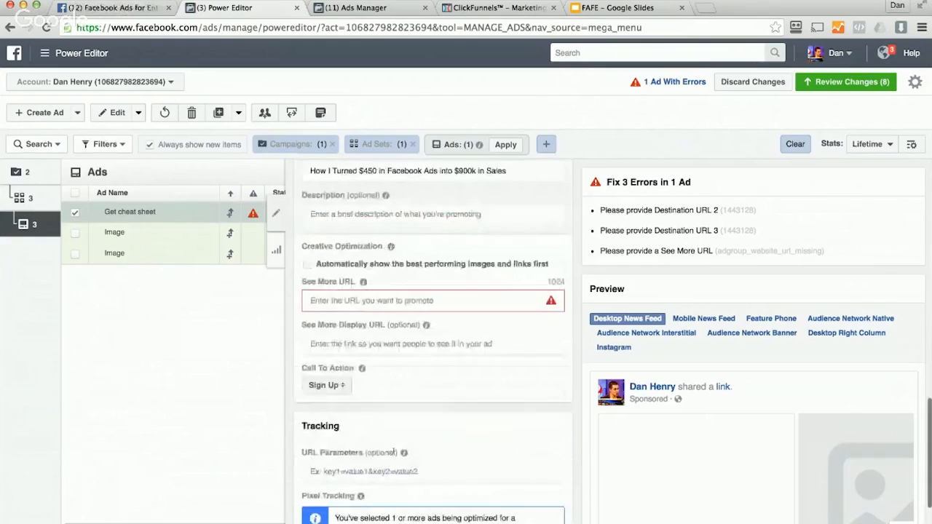
{"action": "left_click", "coordinate": [350, 302]}
{"action": "scroll", "coordinate": [351, 302], "scroll_direction": "up", "scroll_amount": 3}
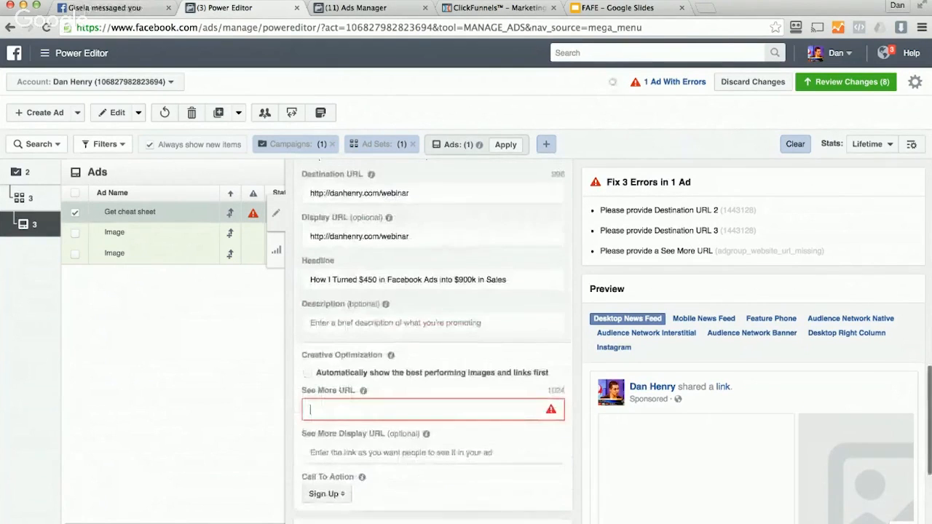
{"action": "left_click_drag", "start_coordinate": [444, 252], "coordinate": [295, 252]}
{"action": "key", "text": "ctrl+c"}
{"action": "scroll", "coordinate": [428, 333], "scroll_direction": "down", "scroll_amount": 1}
{"action": "left_click", "coordinate": [351, 391]}
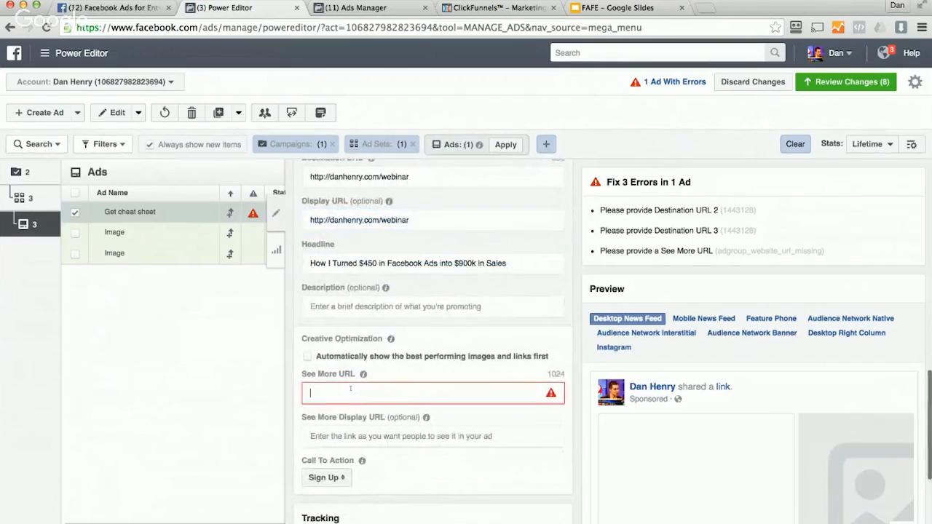
{"action": "key", "text": "ctrl+v"}
{"action": "scroll", "coordinate": [394, 327], "scroll_direction": "down", "scroll_amount": 4}
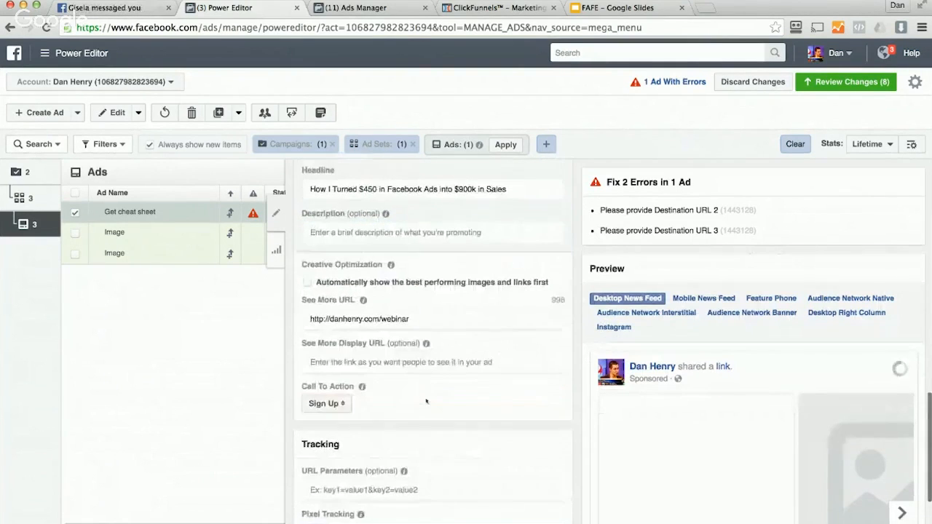
- Write the ad text "Did you enjoy that Darth Vader Video I did? Well if you loved that, you"
{"action": "scroll", "coordinate": [478, 291], "scroll_direction": "up", "scroll_amount": 12}
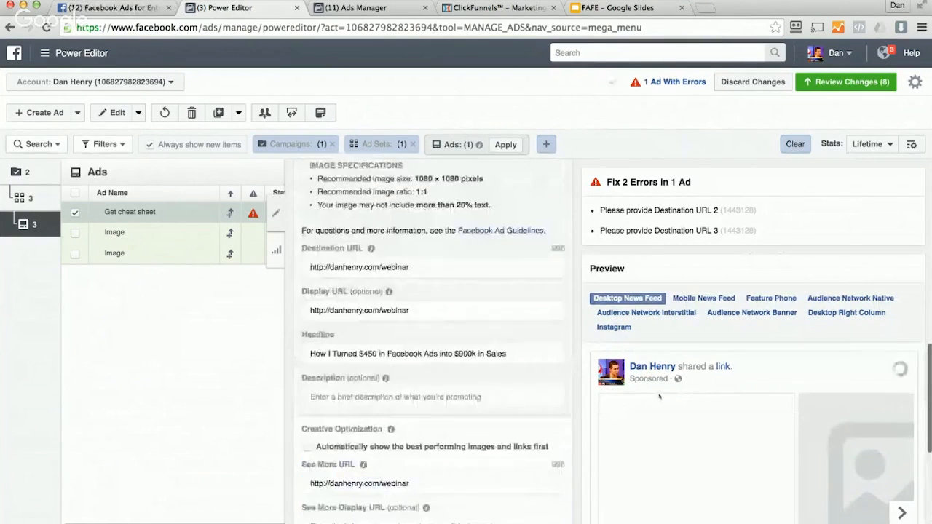
{"action": "scroll", "coordinate": [477, 291], "scroll_direction": "up", "scroll_amount": 2}
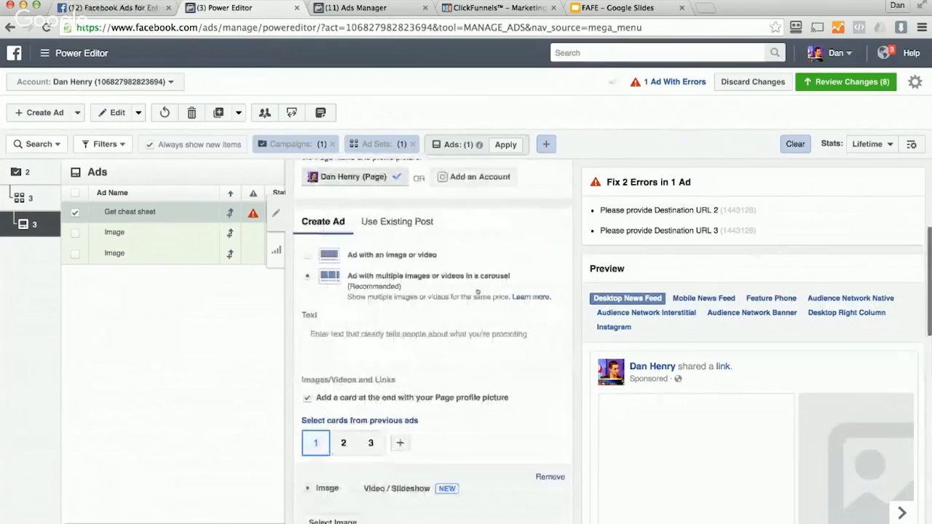
{"action": "left_click", "coordinate": [399, 337]}
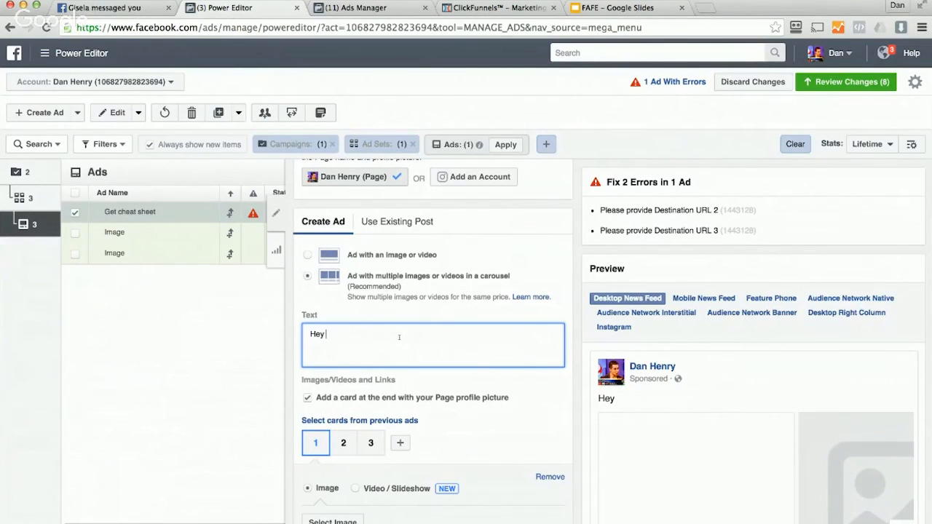
{"action": "key", "text": "BackSpace"}
{"action": "type", "text": "Di"}
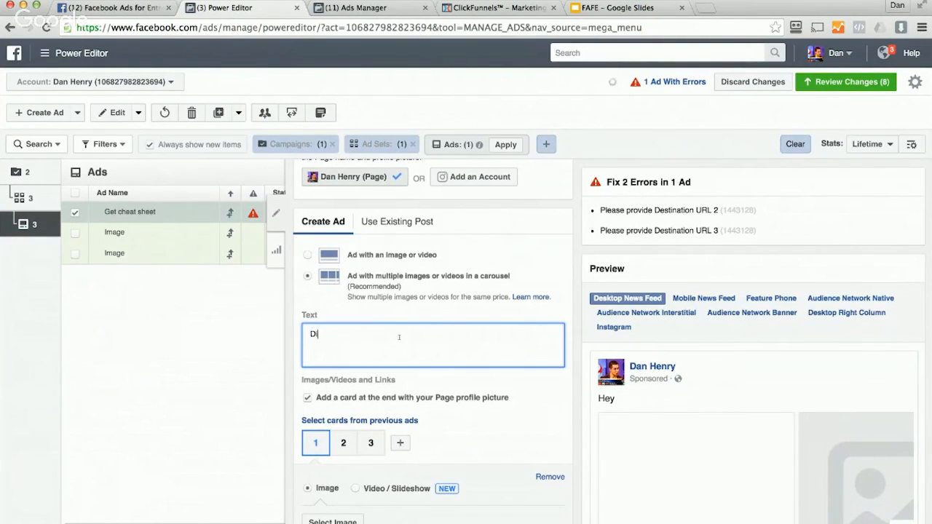
{"action": "type", "text": "d you enjoy that Dar"}
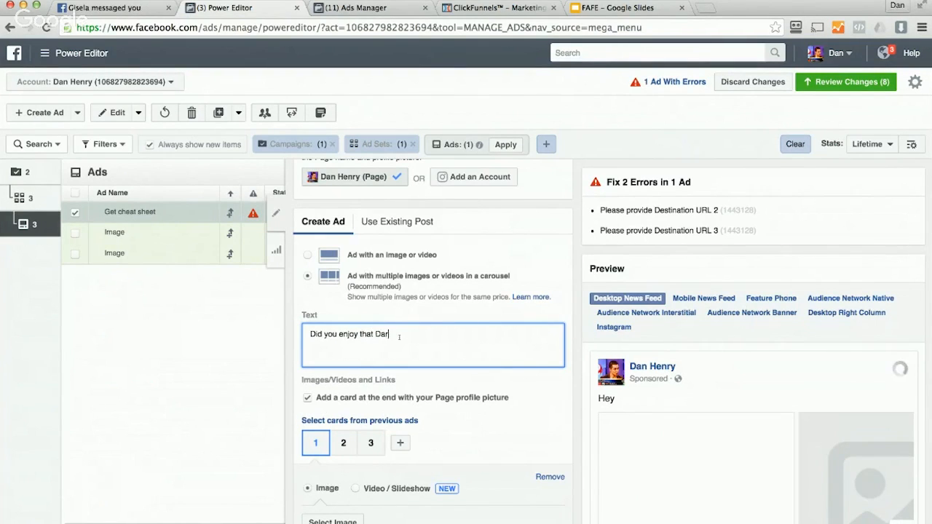
{"action": "type", "text": "th"}
{"action": "type", "text": " Vad"}
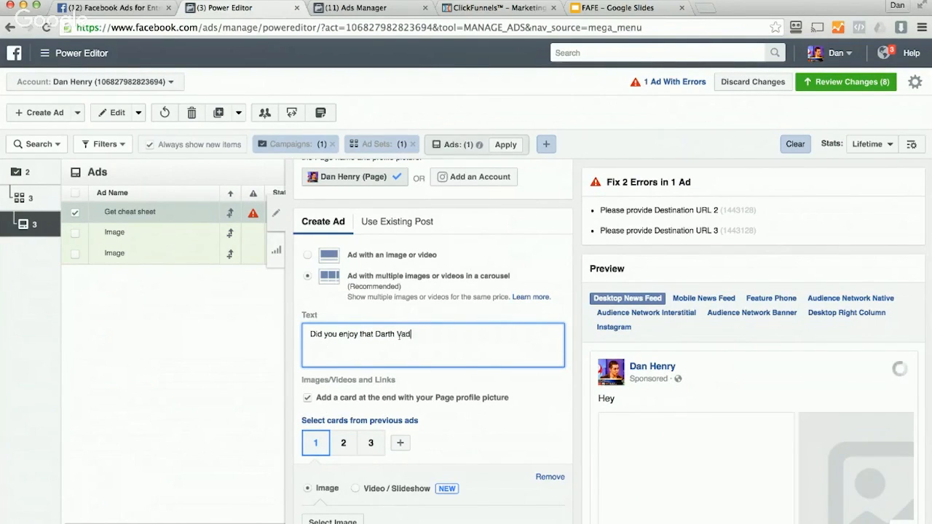
{"action": "type", "text": "er Video I did? Well "}
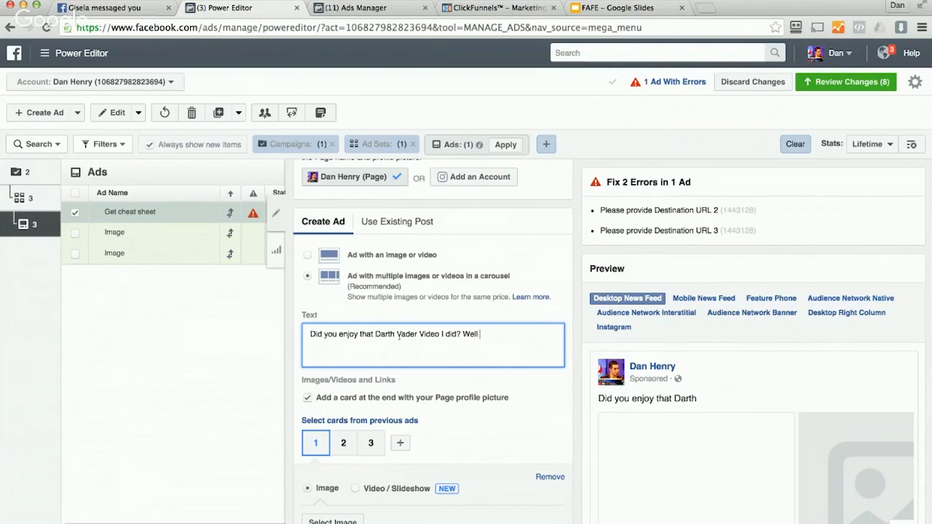
{"action": "type", "text": "if you loved t"}
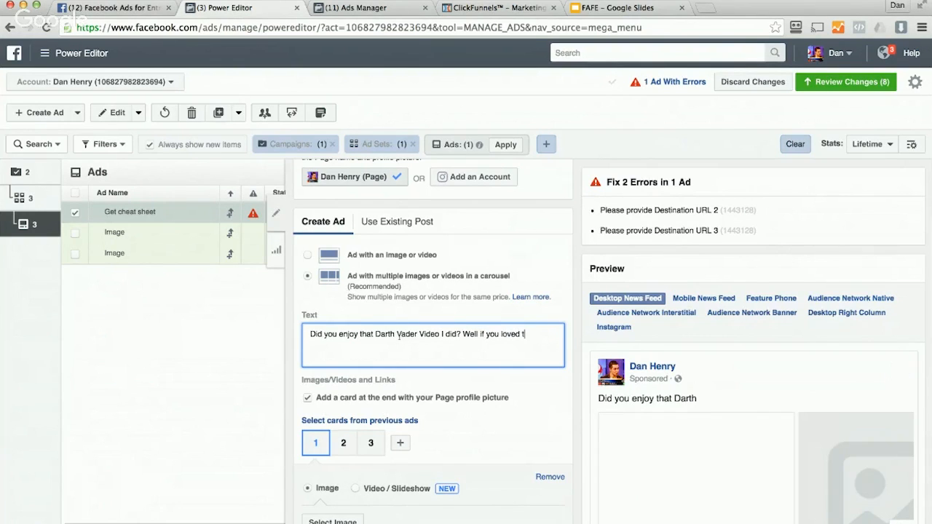
{"action": "type", "text": "hat, you"}
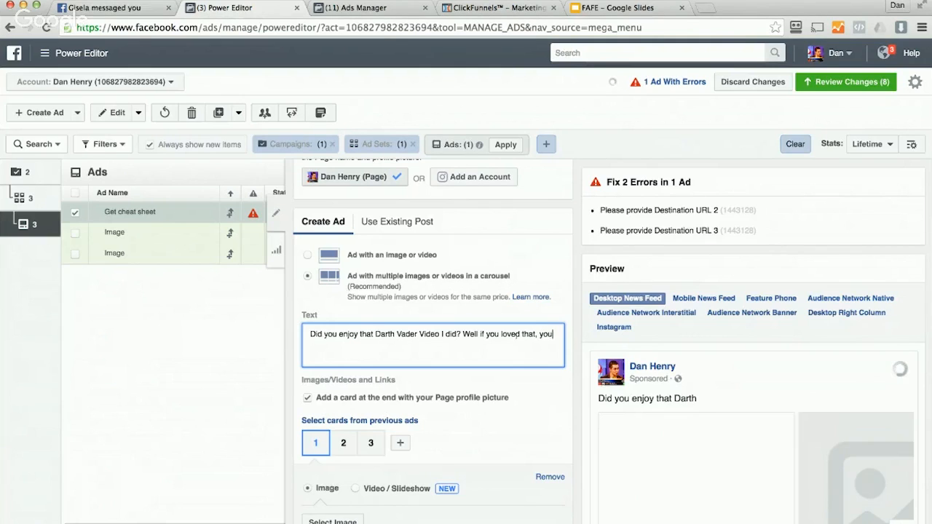
- Replace the ad text's ending after "Well" with "then you will LOVE this free webinar training I have coming up."
{"action": "triple_click", "coordinate": [477, 329]}
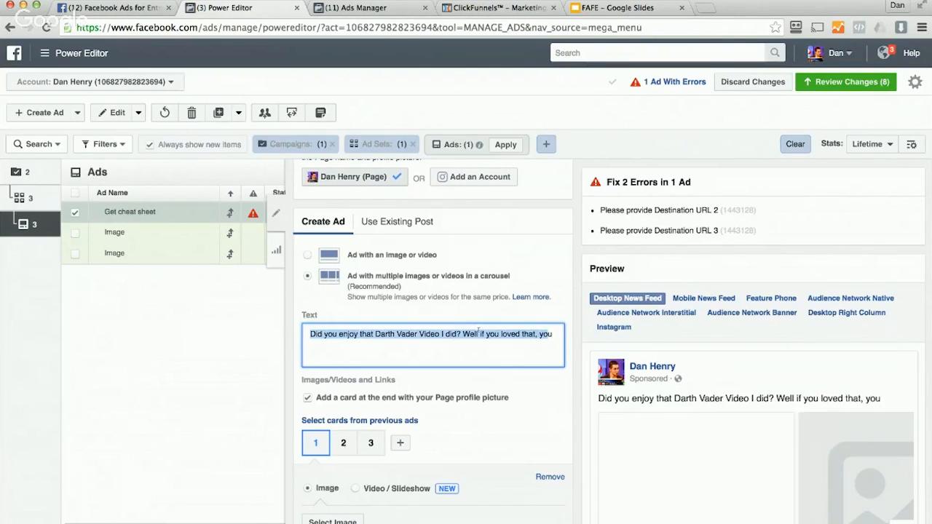
{"action": "left_click_drag", "start_coordinate": [477, 331], "coordinate": [557, 340]}
{"action": "key", "text": "BackSpace"}
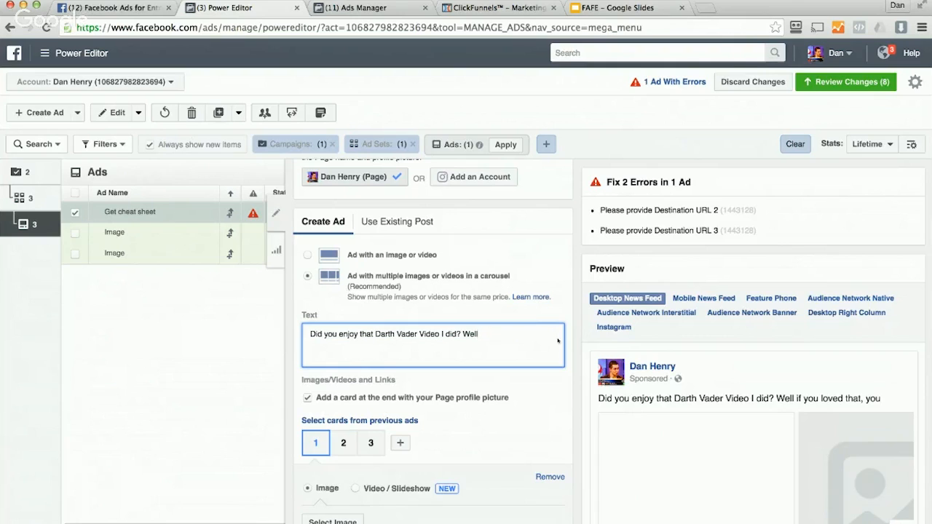
{"action": "type", "text": "then you wi"}
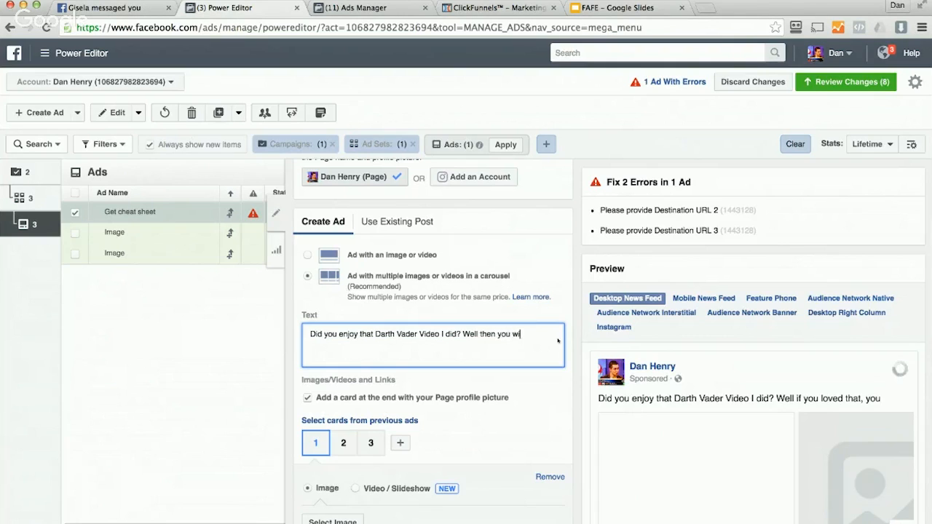
{"action": "type", "text": "ll LOVE th"}
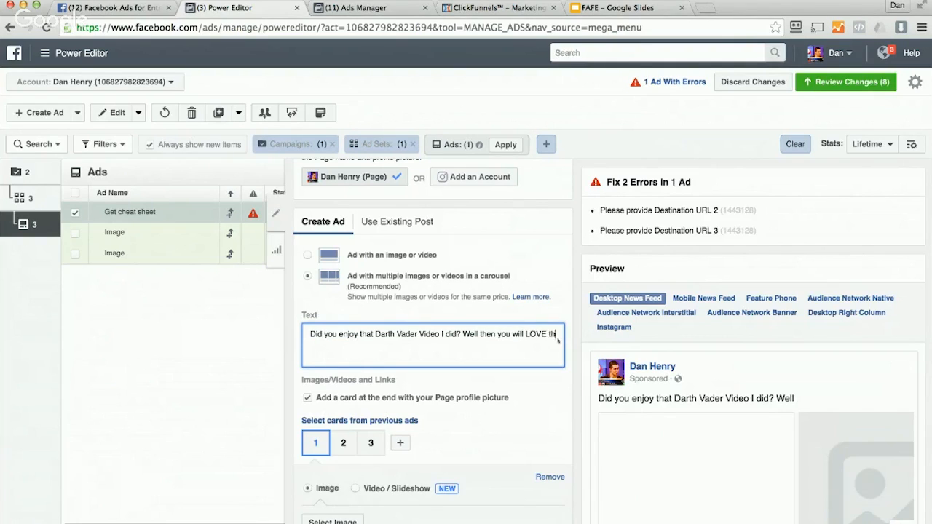
{"action": "type", "text": "is free webinar traini"}
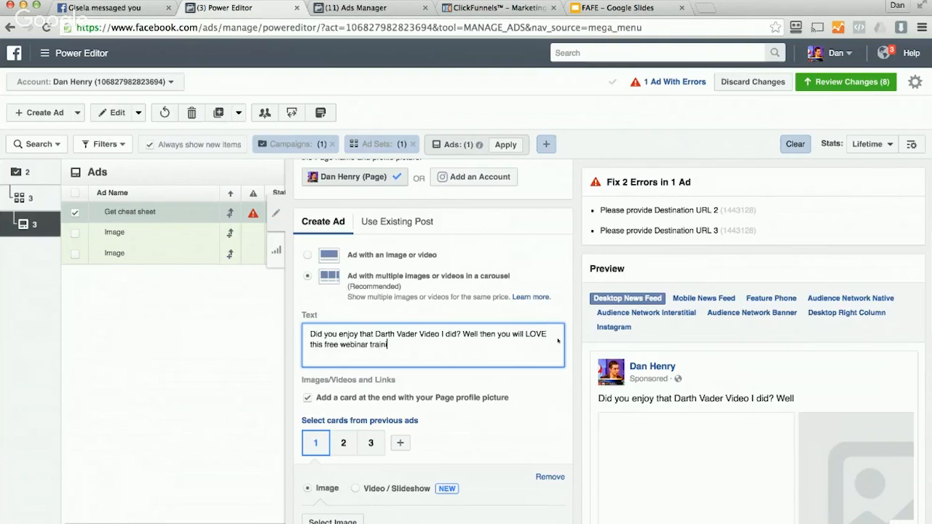
{"action": "type", "text": "ng I have co"}
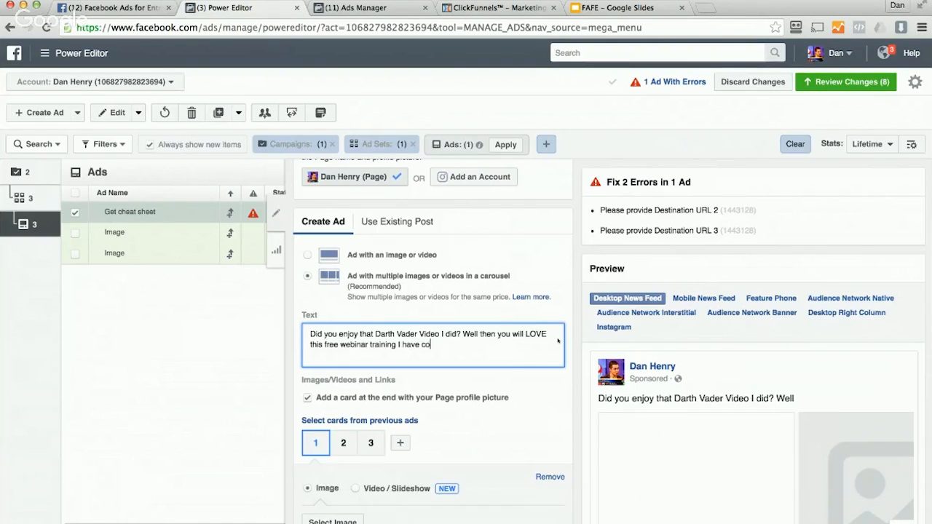
{"action": "type", "text": "ming up."}
- Copy the first card's headline and append it to the ad text after the words "Learn how I"
{"action": "scroll", "coordinate": [437, 397], "scroll_direction": "down", "scroll_amount": 10}
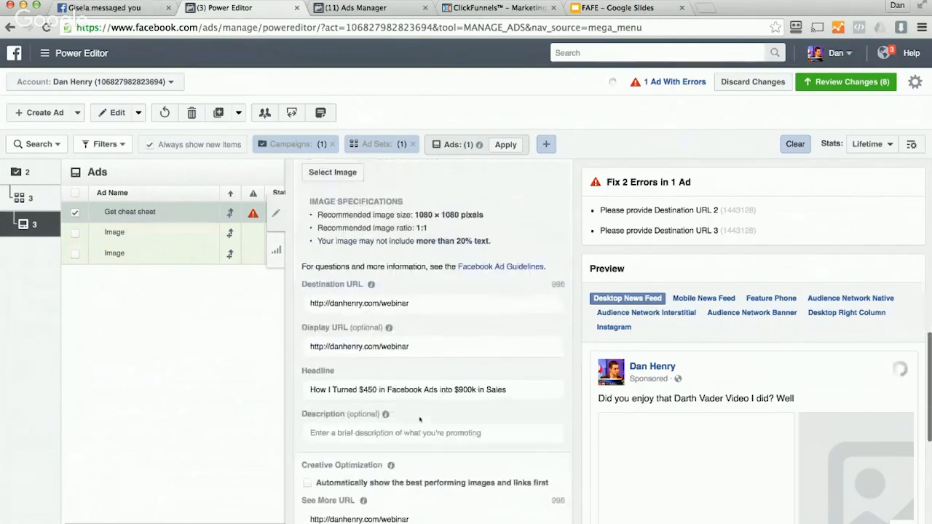
{"action": "left_click", "coordinate": [405, 392]}
{"action": "key", "text": "ctrl+a"}
{"action": "key", "text": "super+c"}
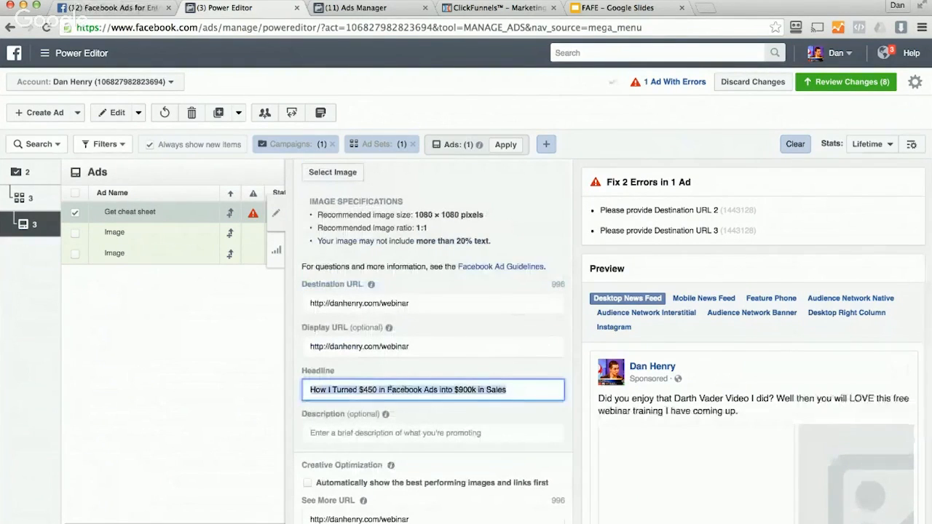
{"action": "scroll", "coordinate": [458, 297], "scroll_direction": "up", "scroll_amount": 15}
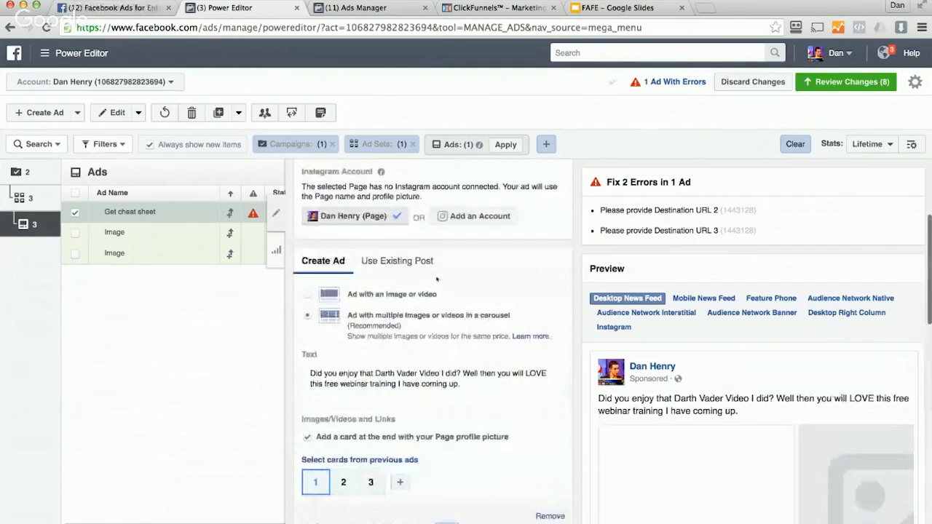
{"action": "scroll", "coordinate": [437, 279], "scroll_direction": "down", "scroll_amount": 15}
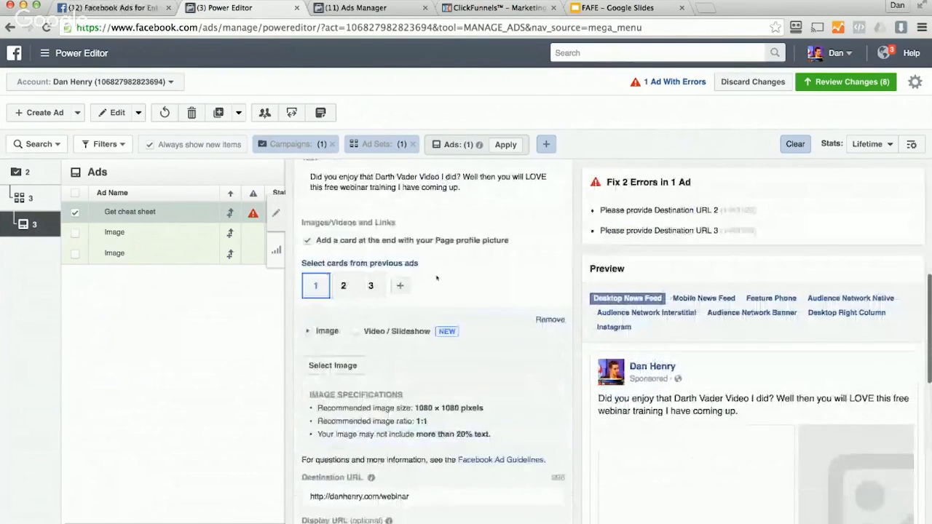
{"action": "scroll", "coordinate": [436, 278], "scroll_direction": "up", "scroll_amount": 5}
{"action": "left_click", "coordinate": [476, 363]}
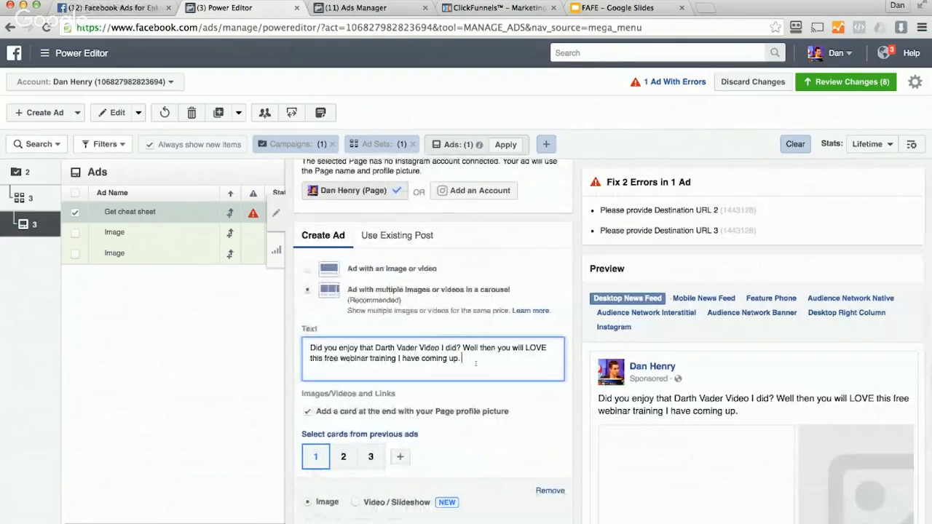
{"action": "type", "text": "Learn how"}
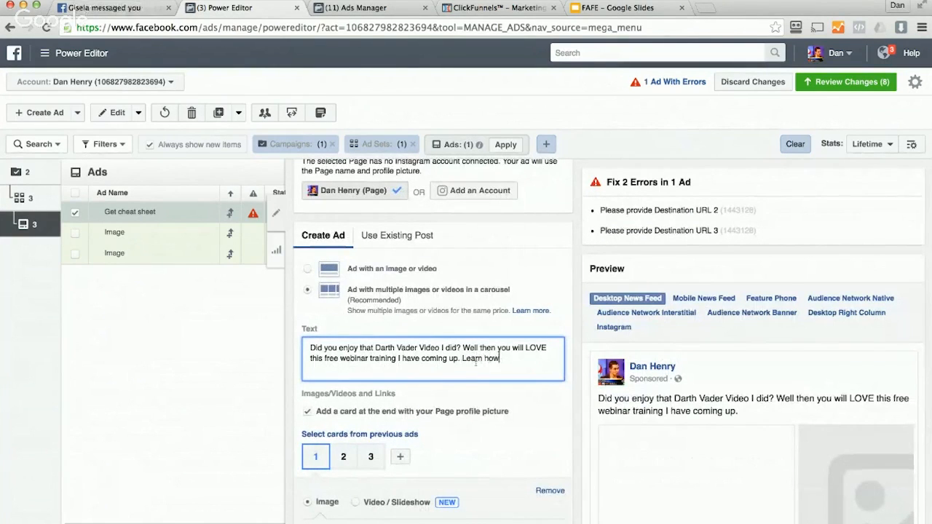
{"action": "type", "text": " I"}
{"action": "key", "text": "super+v"}
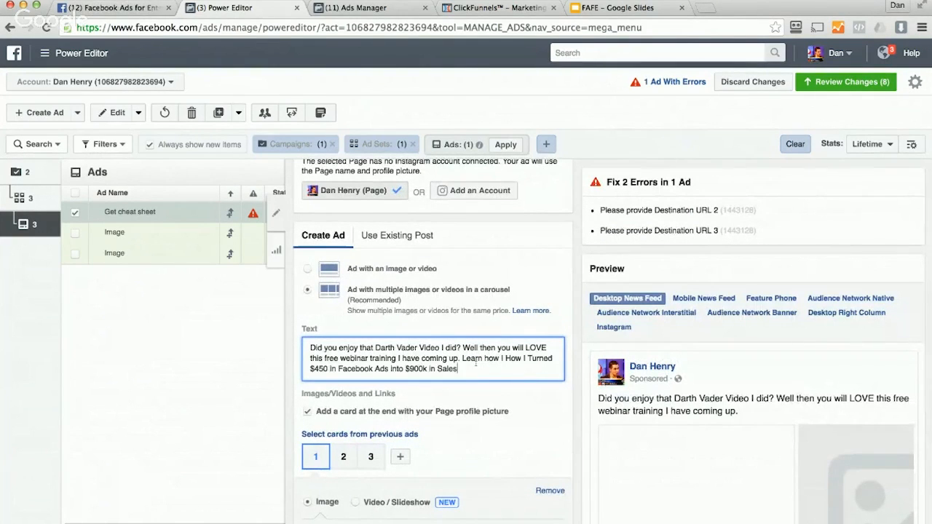
- Remove the duplicated words so the added sentence reads "Learn How I Turned $450 in Facebook Ads into $900k in Sales"
{"action": "left_click", "coordinate": [520, 358]}
{"action": "key", "text": "BackSpace"}
{"action": "key", "text": "BackSpace"}
{"action": "key", "text": "BackSpace"}
{"action": "key", "text": "BackSpace"}
{"action": "key", "text": "BackSpace"}
{"action": "key", "text": "BackSpace"}
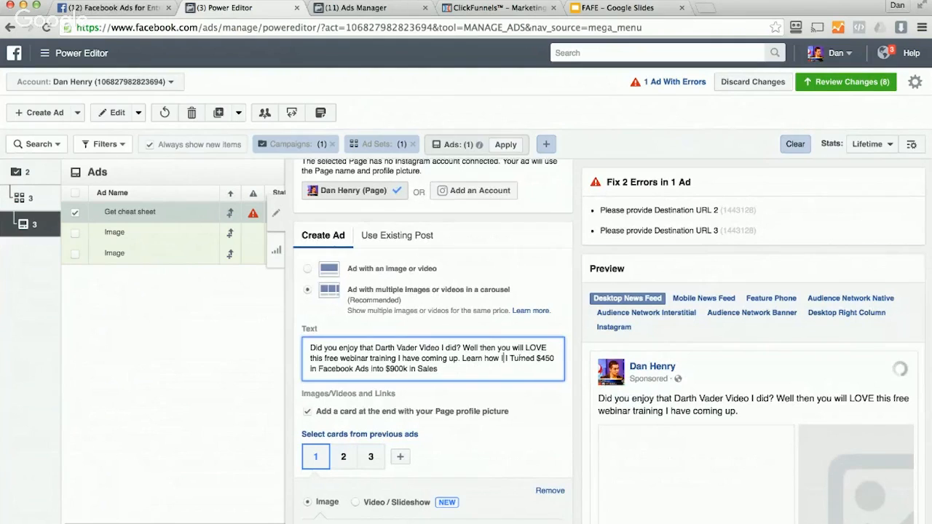
{"action": "key", "text": "BackSpace"}
{"action": "key", "text": "BackSpace"}
{"action": "key", "text": "BackSpace"}
{"action": "type", "text": "How"}
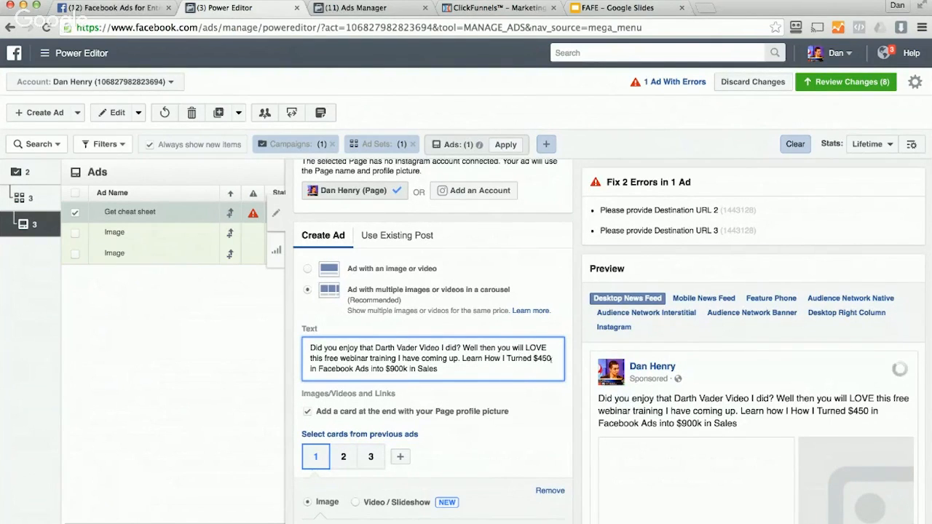
- Finish the ad text with a period and "Register here: LINK"
{"action": "left_click", "coordinate": [458, 374]}
{"action": "type", "text": ". Re"}
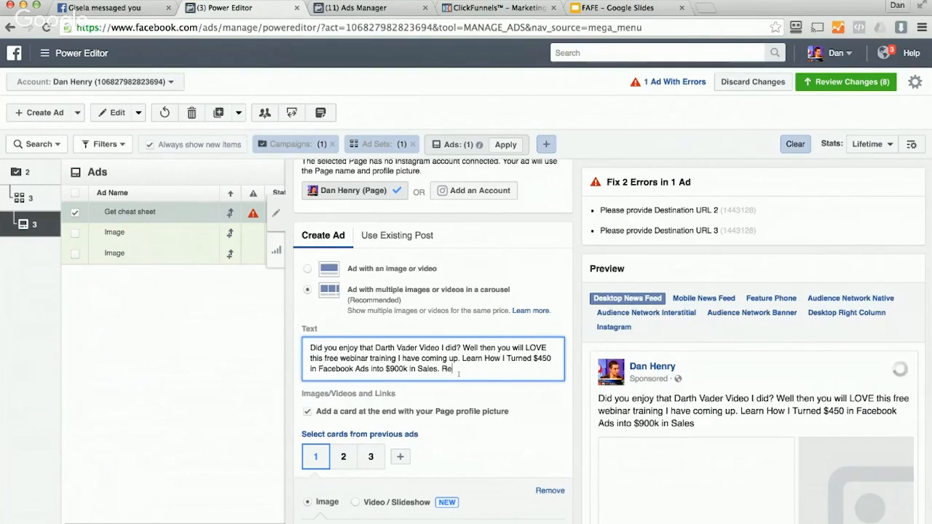
{"action": "type", "text": "gister here: LINK"}
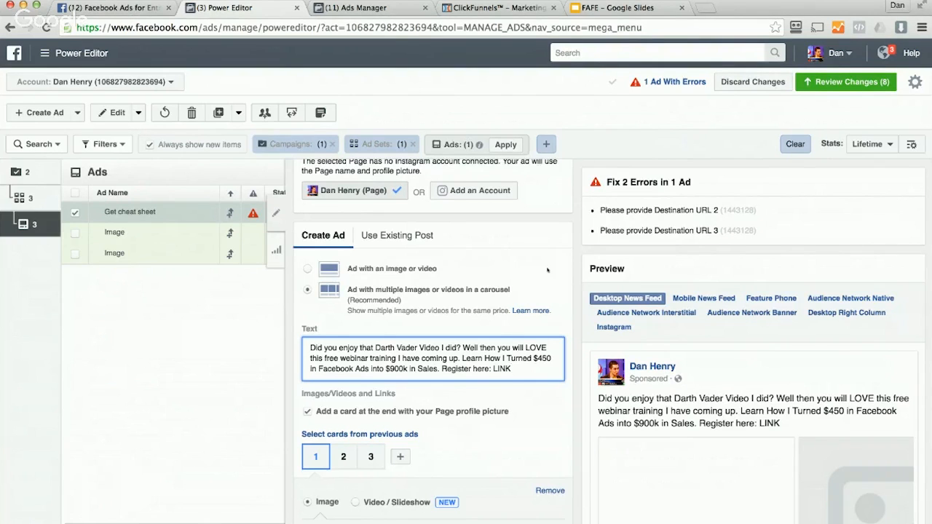
{"action": "scroll", "coordinate": [473, 394], "scroll_direction": "down", "scroll_amount": 3}
{"action": "scroll", "coordinate": [473, 394], "scroll_direction": "down", "scroll_amount": 2}
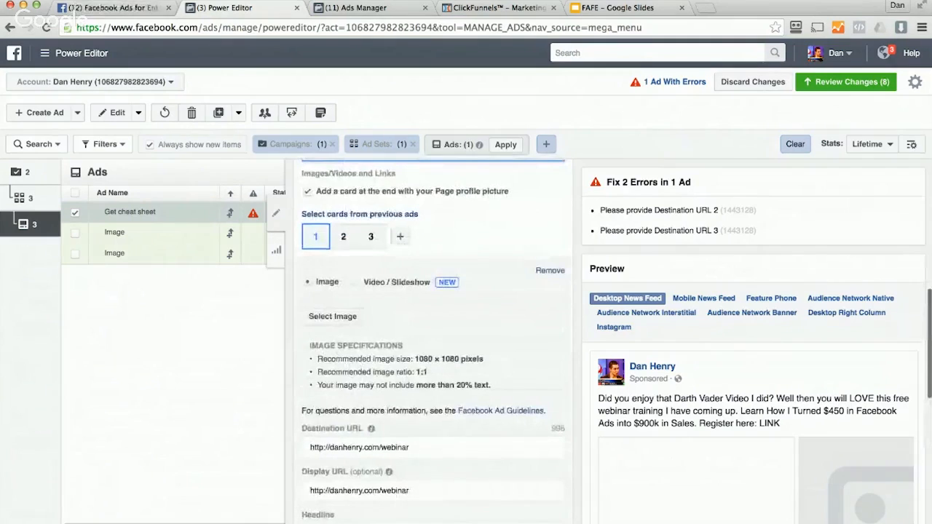
{"action": "scroll", "coordinate": [370, 368], "scroll_direction": "down", "scroll_amount": 1}
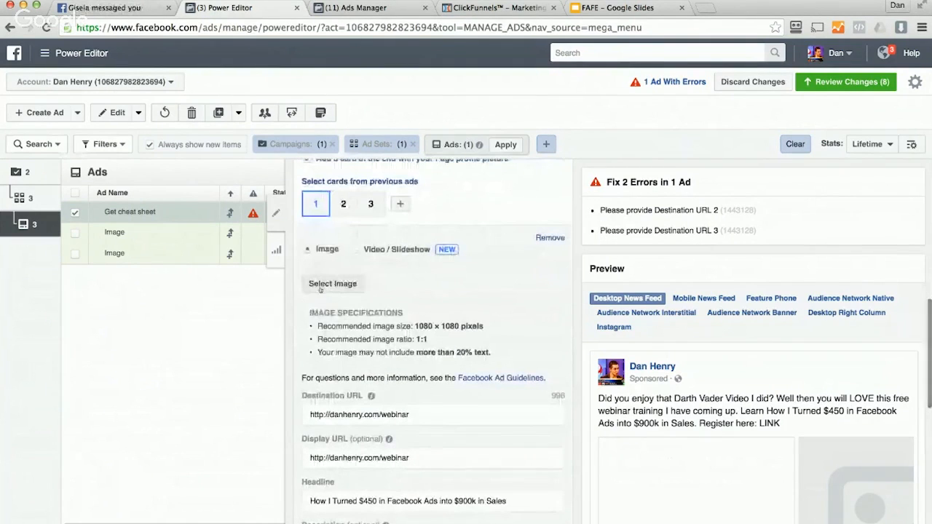
{"action": "left_click", "coordinate": [307, 289]}
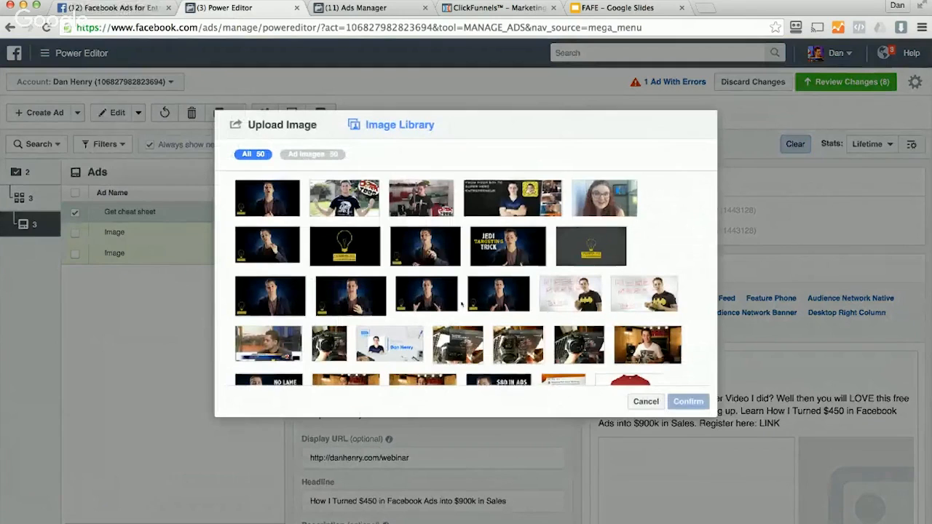
{"action": "scroll", "coordinate": [461, 306], "scroll_direction": "down", "scroll_amount": 4}
{"action": "scroll", "coordinate": [461, 305], "scroll_direction": "up", "scroll_amount": 1}
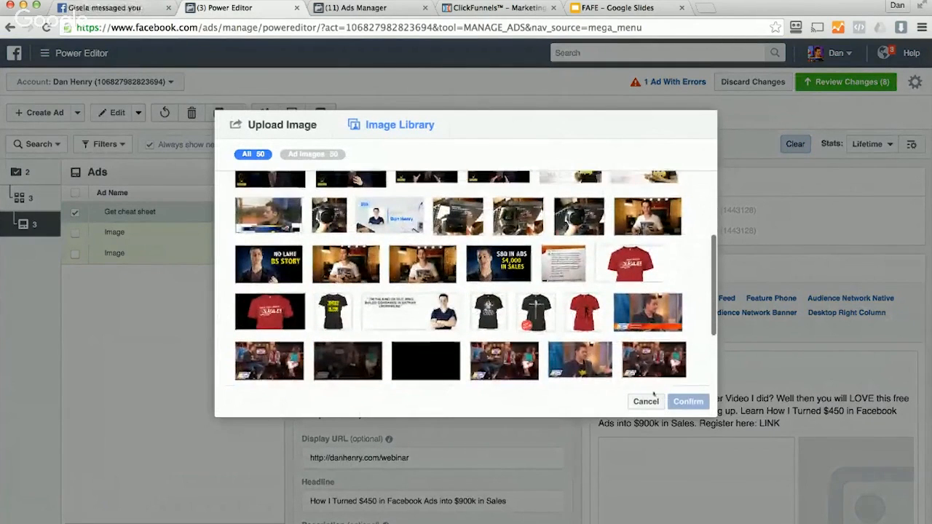
{"action": "left_click", "coordinate": [646, 401]}
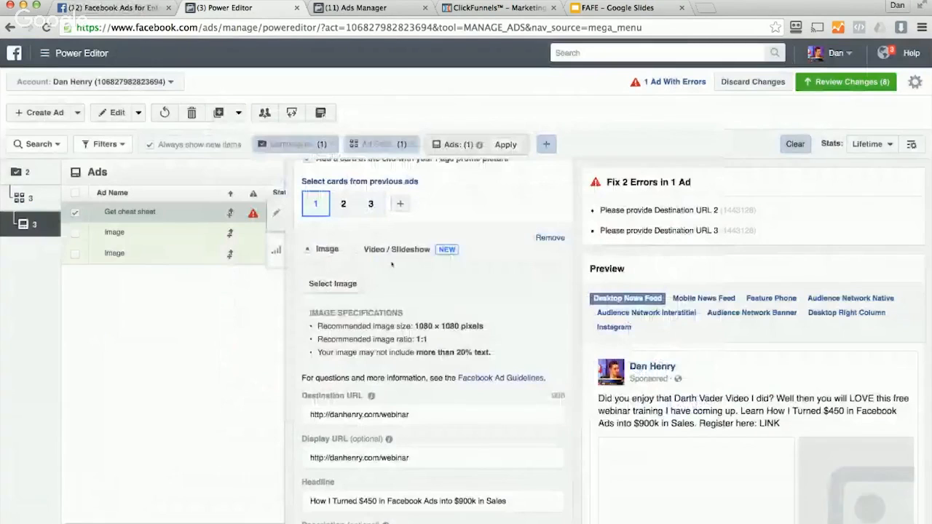
- Switch the first carousel card to Video / Slideshow and choose the existing video 450k.mp4 for it
{"action": "left_click", "coordinate": [397, 249]}
{"action": "scroll", "coordinate": [418, 344], "scroll_direction": "down", "scroll_amount": 1}
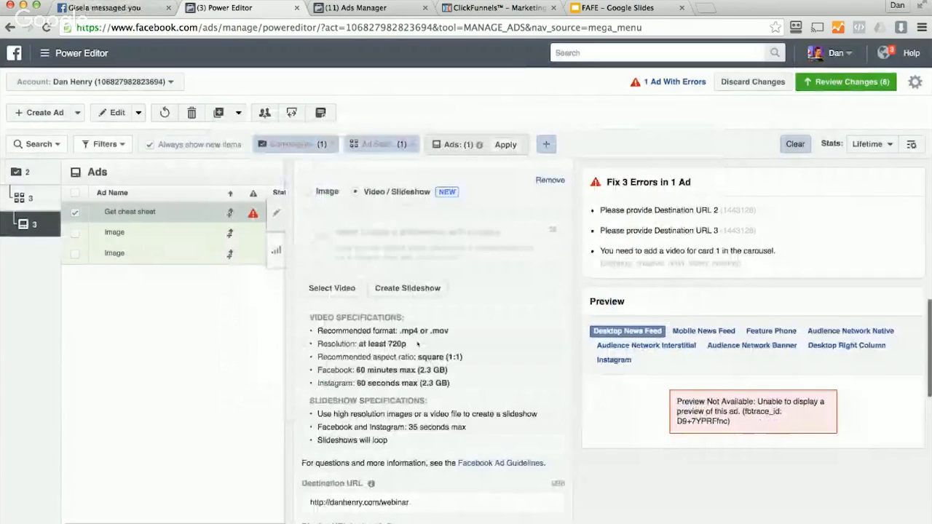
{"action": "scroll", "coordinate": [417, 343], "scroll_direction": "up", "scroll_amount": 1}
{"action": "left_click", "coordinate": [333, 374]}
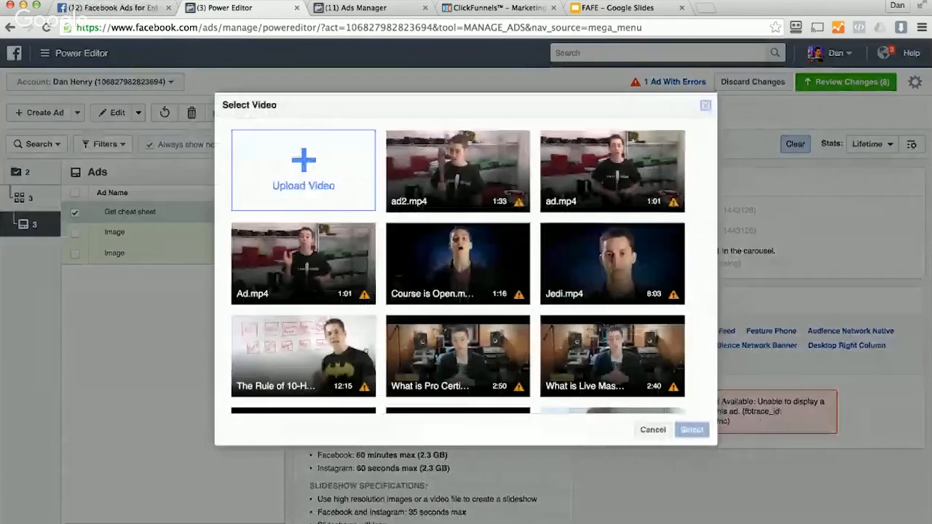
{"action": "scroll", "coordinate": [365, 352], "scroll_direction": "down", "scroll_amount": 5}
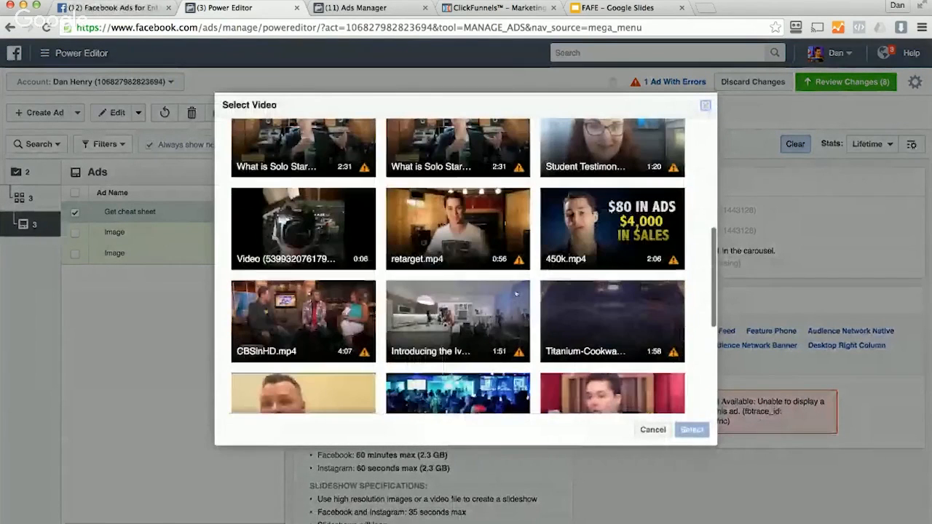
{"action": "scroll", "coordinate": [553, 233], "scroll_direction": "down", "scroll_amount": 1}
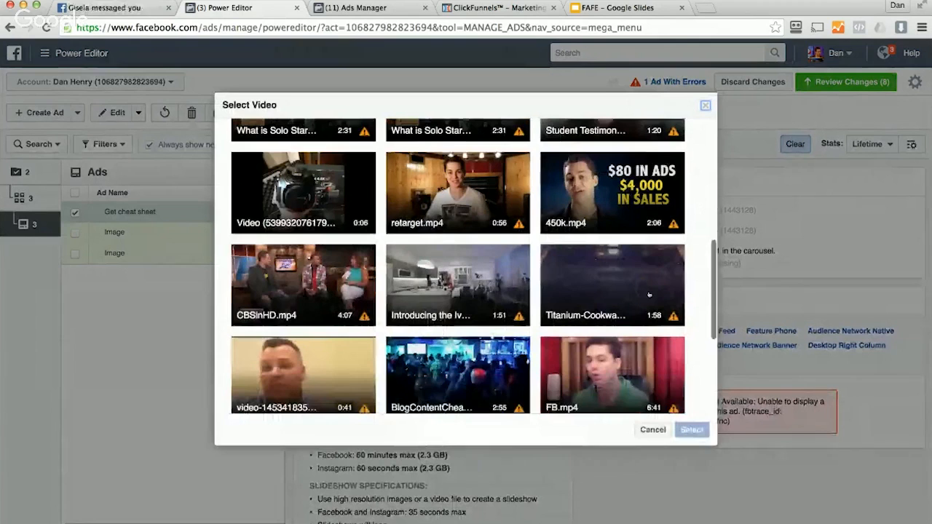
{"action": "left_click", "coordinate": [557, 224]}
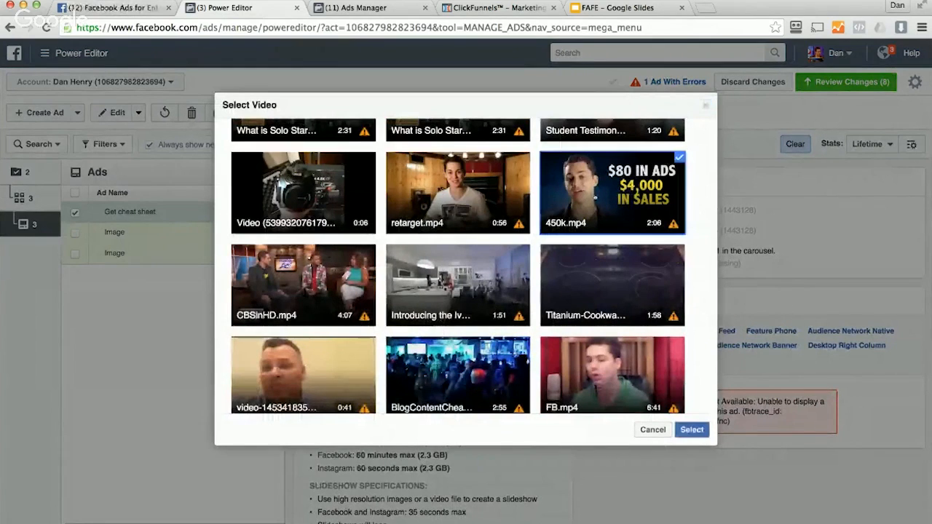
{"action": "left_click", "coordinate": [691, 430]}
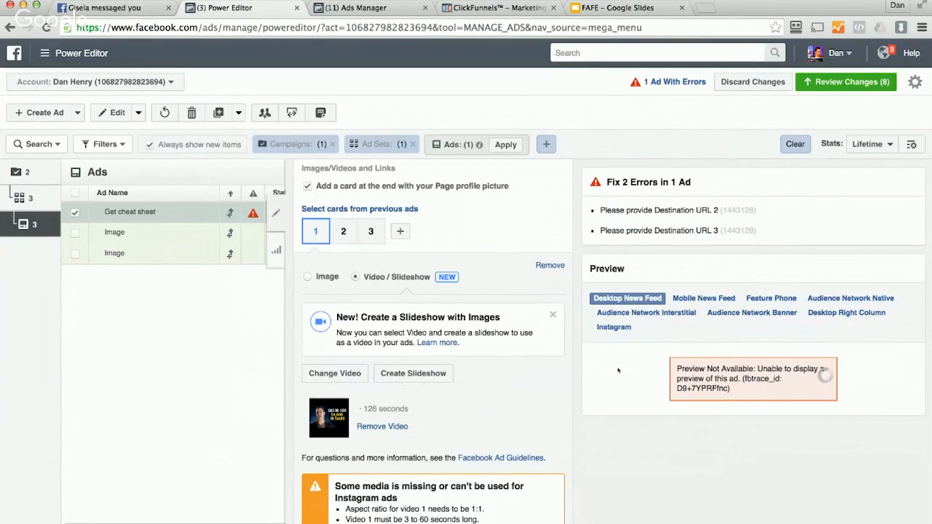
- Remove Instagram from the ad's placements through the media compatibility warning below the card's video
{"action": "scroll", "coordinate": [449, 337], "scroll_direction": "down", "scroll_amount": 3}
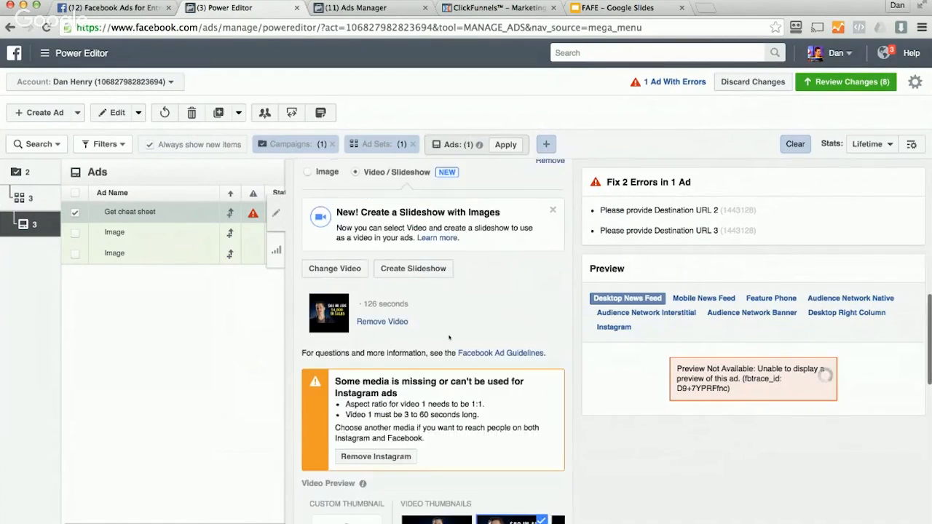
{"action": "scroll", "coordinate": [449, 337], "scroll_direction": "down", "scroll_amount": 4}
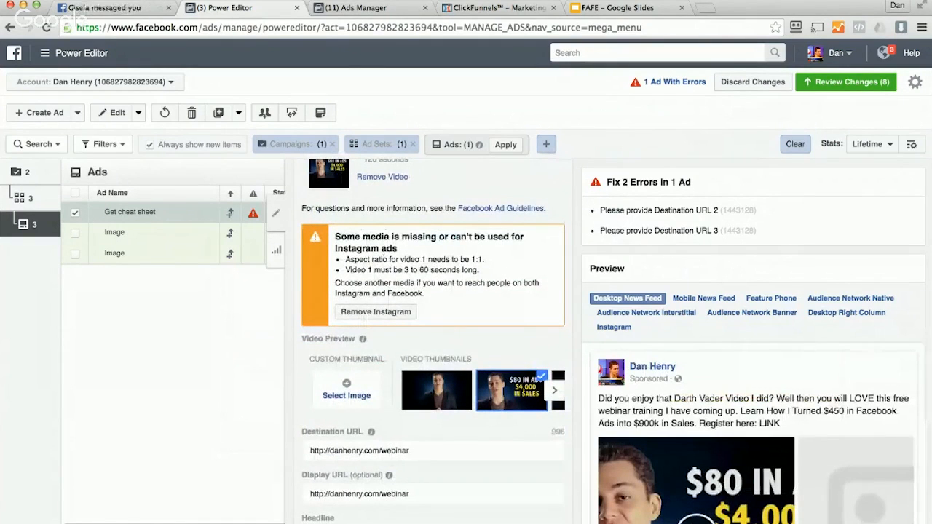
{"action": "left_click", "coordinate": [392, 311]}
{"action": "left_click", "coordinate": [562, 250]}
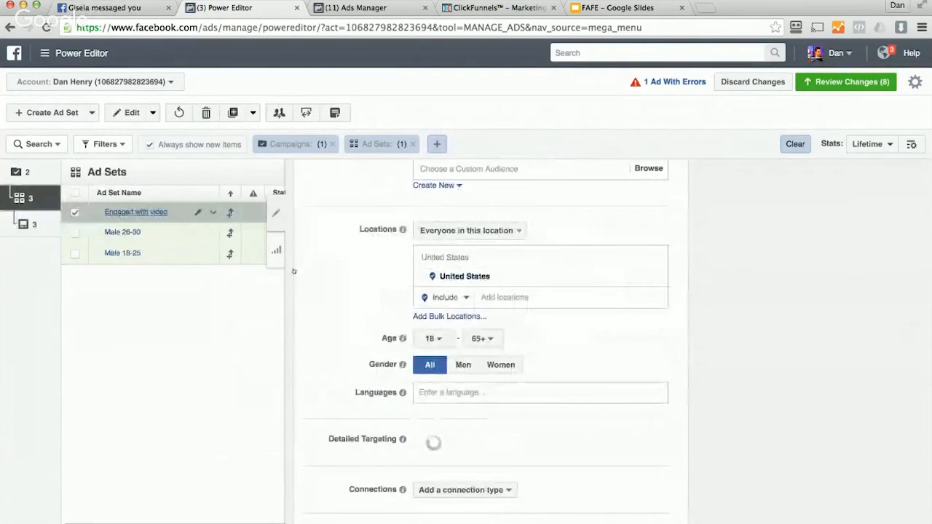
- Review the "Engaged with video" ad set's audience, budget, schedule and conversion event settings
{"action": "left_click", "coordinate": [29, 224]}
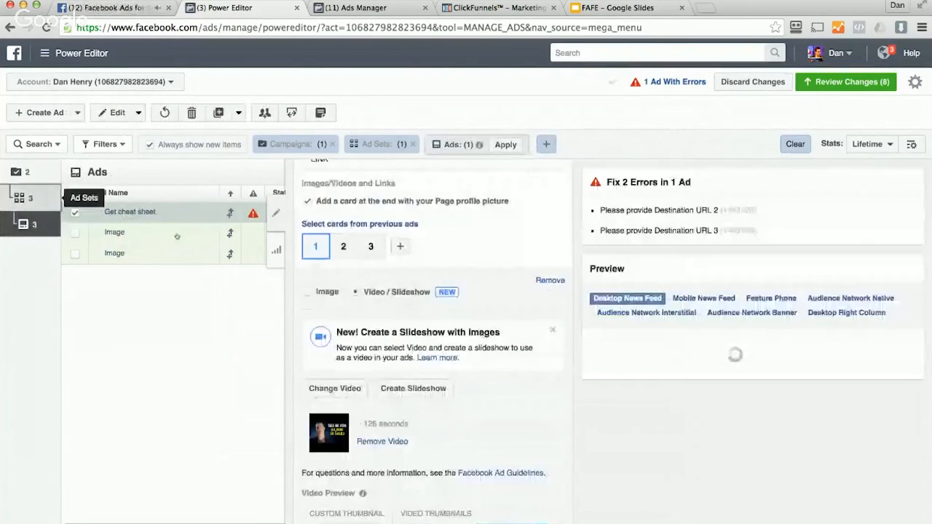
{"action": "left_click", "coordinate": [29, 198]}
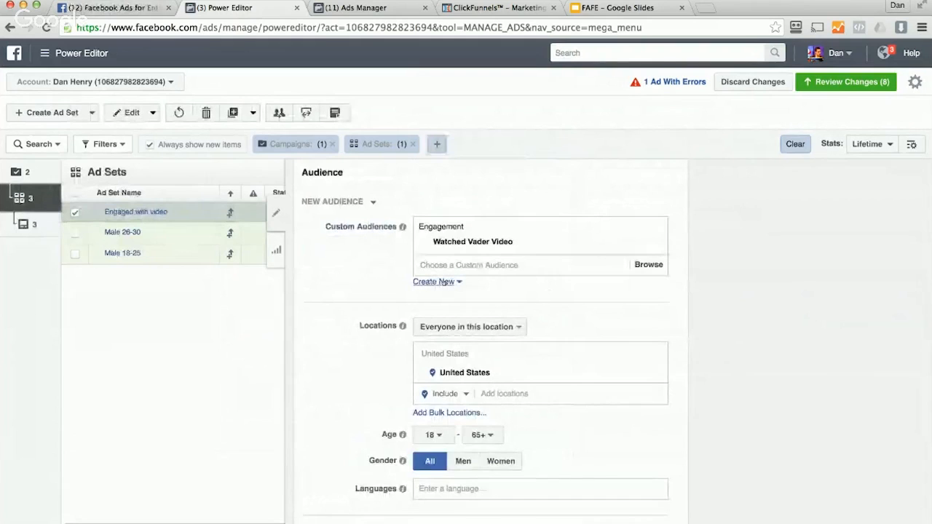
{"action": "scroll", "coordinate": [443, 282], "scroll_direction": "up", "scroll_amount": 2}
{"action": "scroll", "coordinate": [444, 282], "scroll_direction": "up", "scroll_amount": 3}
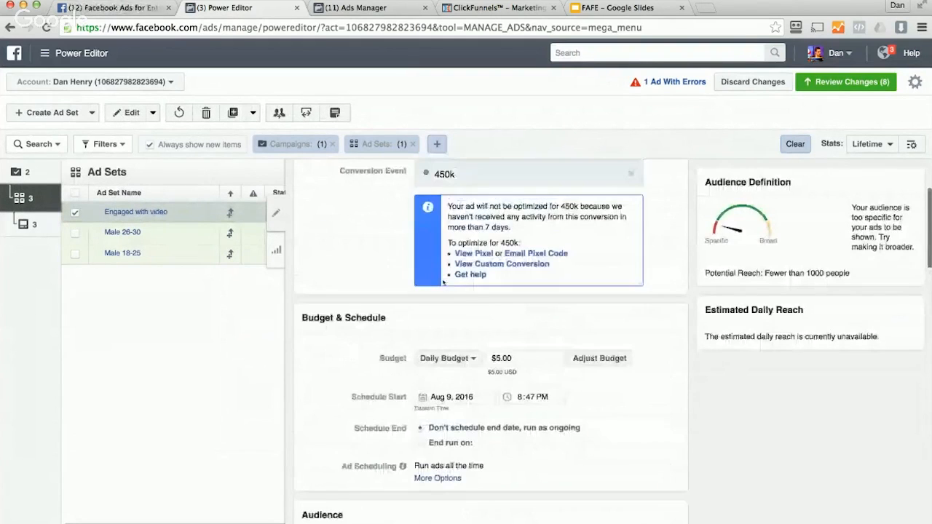
{"action": "scroll", "coordinate": [443, 283], "scroll_direction": "up", "scroll_amount": 1}
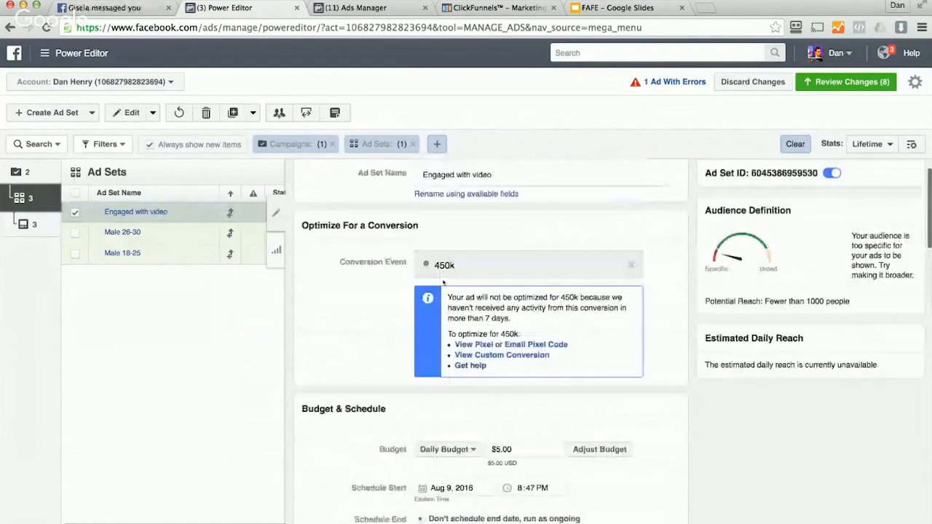
- Remove Audience Network and Desktop Right Column from the "Engaged with video" ad set's placements, leaving only Mobile News Feed and Desktop News Feed
{"action": "scroll", "coordinate": [443, 282], "scroll_direction": "up", "scroll_amount": 1}
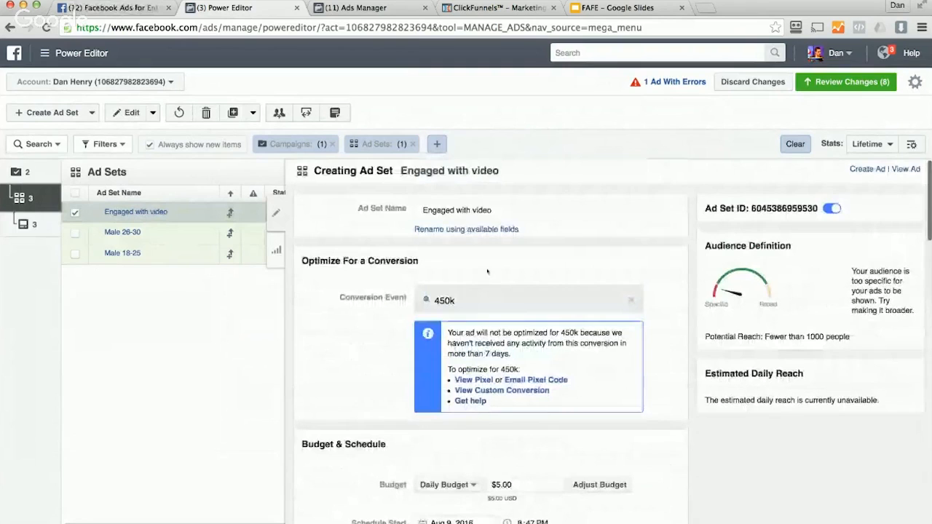
{"action": "scroll", "coordinate": [491, 291], "scroll_direction": "down", "scroll_amount": 10}
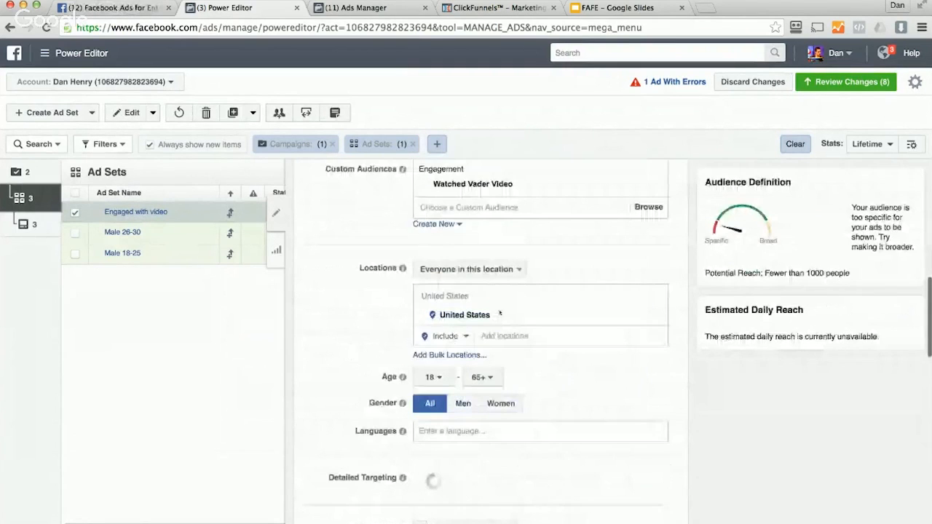
{"action": "scroll", "coordinate": [499, 313], "scroll_direction": "down", "scroll_amount": 4}
{"action": "scroll", "coordinate": [499, 311], "scroll_direction": "down", "scroll_amount": 3}
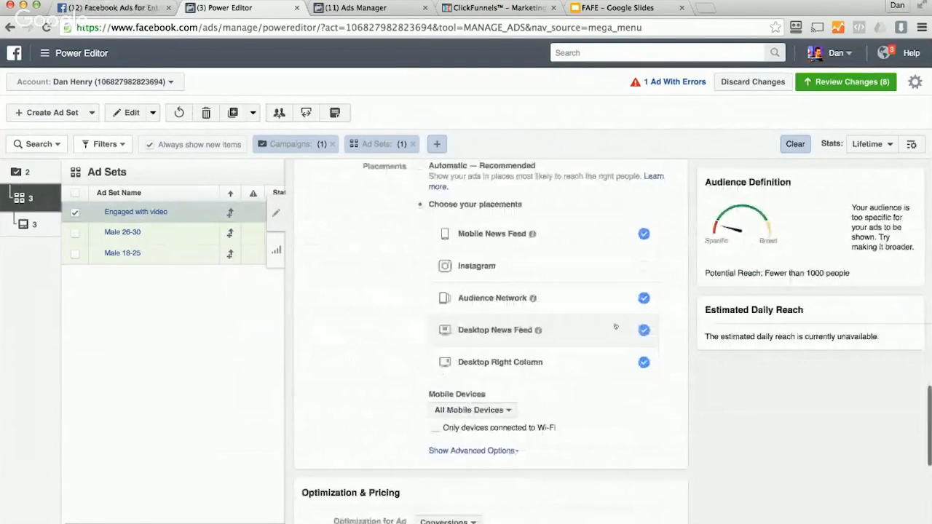
{"action": "left_click", "coordinate": [644, 298]}
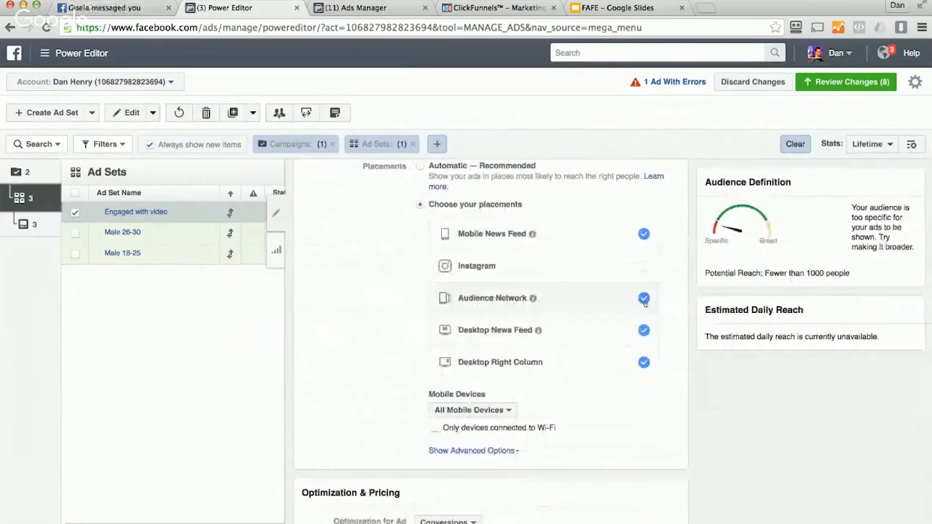
{"action": "left_click", "coordinate": [644, 364]}
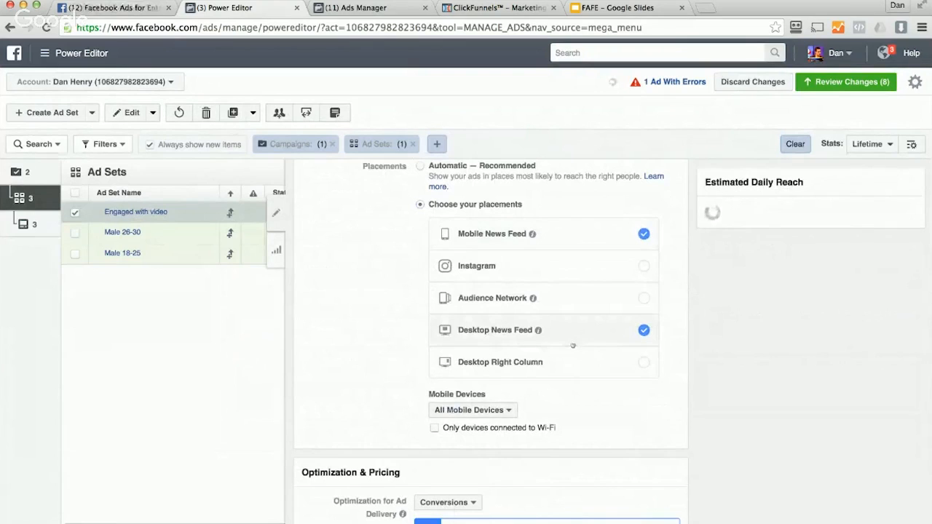
{"action": "scroll", "coordinate": [312, 261], "scroll_direction": "up", "scroll_amount": 3}
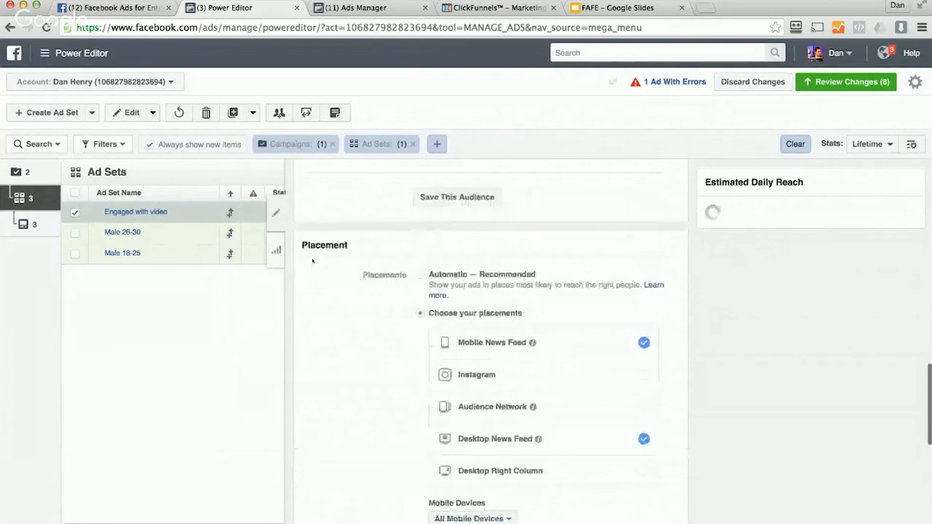
{"action": "scroll", "coordinate": [312, 261], "scroll_direction": "up", "scroll_amount": 2}
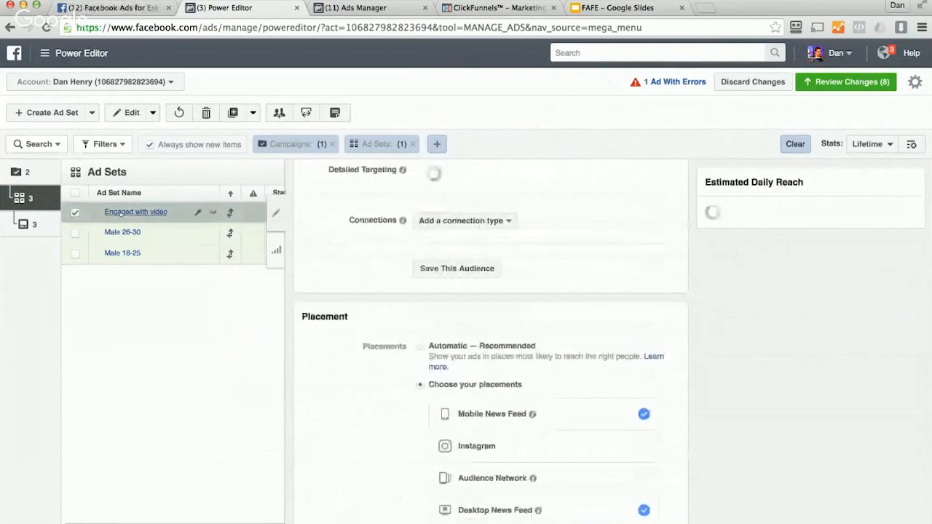
{"action": "scroll", "coordinate": [343, 227], "scroll_direction": "up", "scroll_amount": 2}
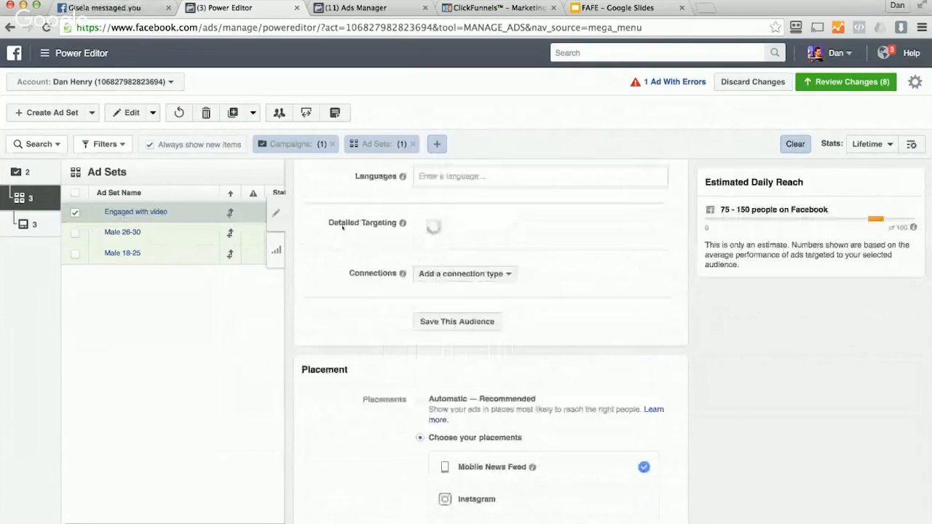
{"action": "scroll", "coordinate": [342, 228], "scroll_direction": "up", "scroll_amount": 2}
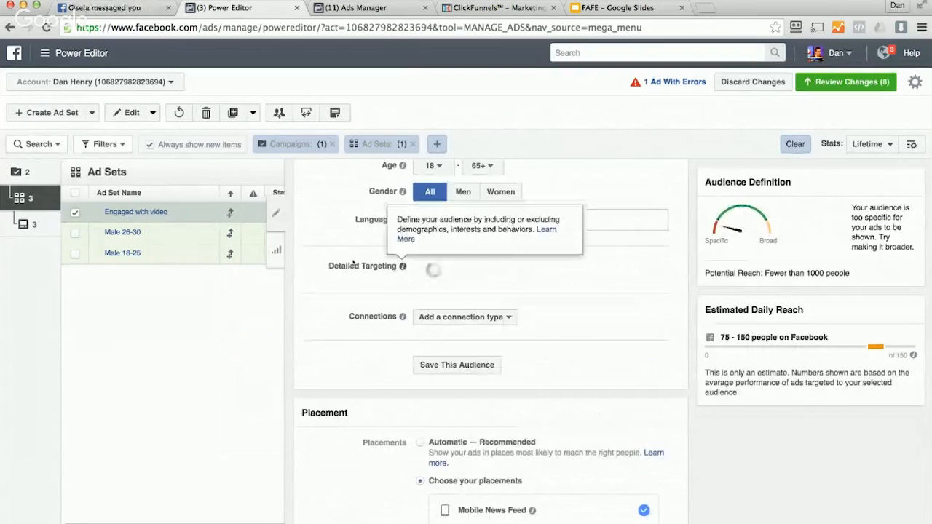
- Open the "Get cheat sheet" ad in the "Engaged with video" ad set and choose the "BS STORY" thumbnail for the first card's video
{"action": "left_click", "coordinate": [138, 211]}
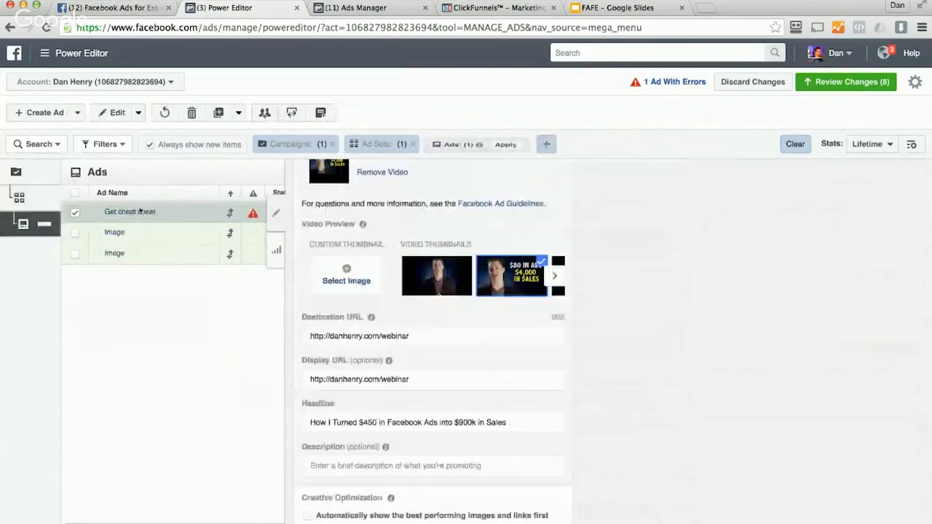
{"action": "scroll", "coordinate": [414, 314], "scroll_direction": "down", "scroll_amount": 3}
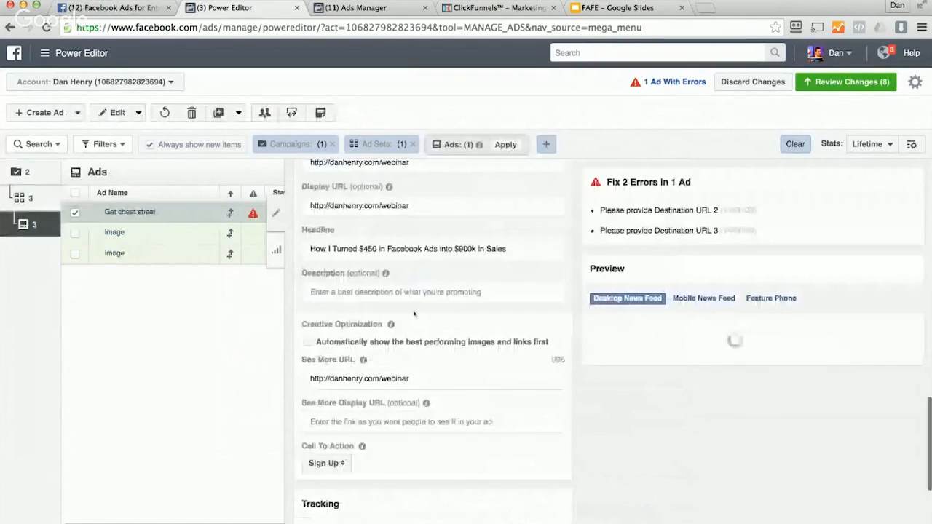
{"action": "scroll", "coordinate": [415, 313], "scroll_direction": "up", "scroll_amount": 3}
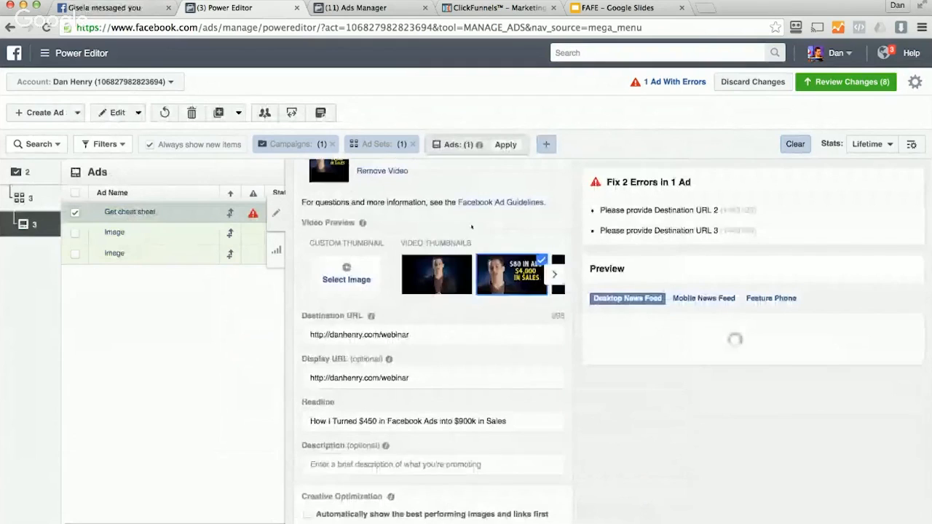
{"action": "left_click", "coordinate": [555, 299]}
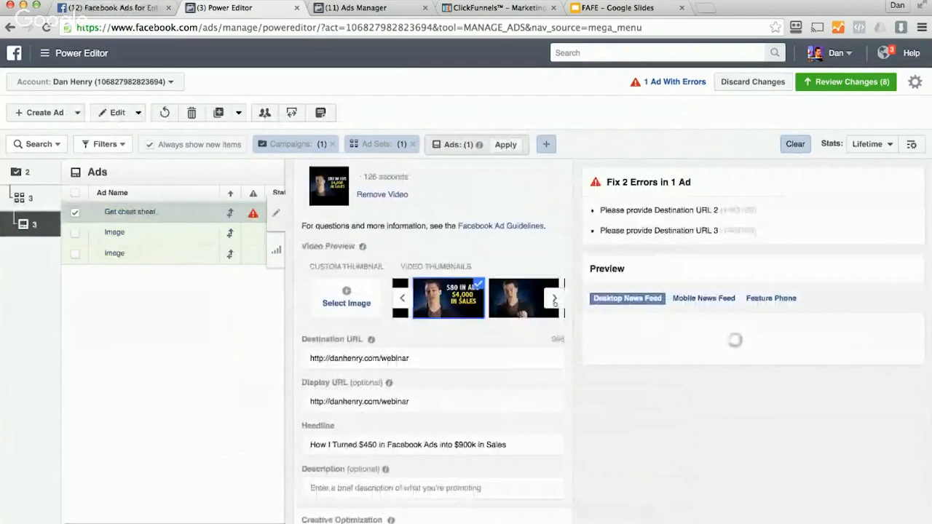
{"action": "left_click", "coordinate": [555, 299]}
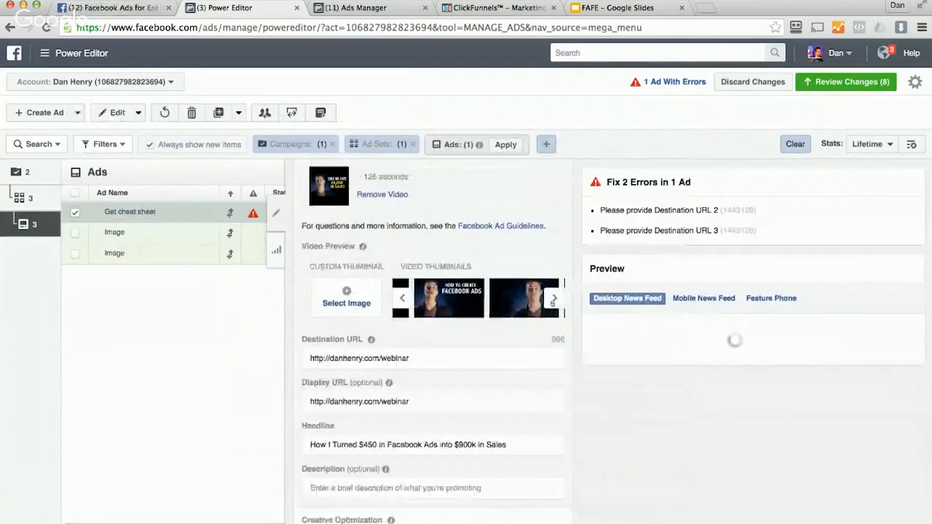
{"action": "left_click", "coordinate": [553, 301]}
{"action": "left_click", "coordinate": [553, 301]}
{"action": "left_click", "coordinate": [554, 301]}
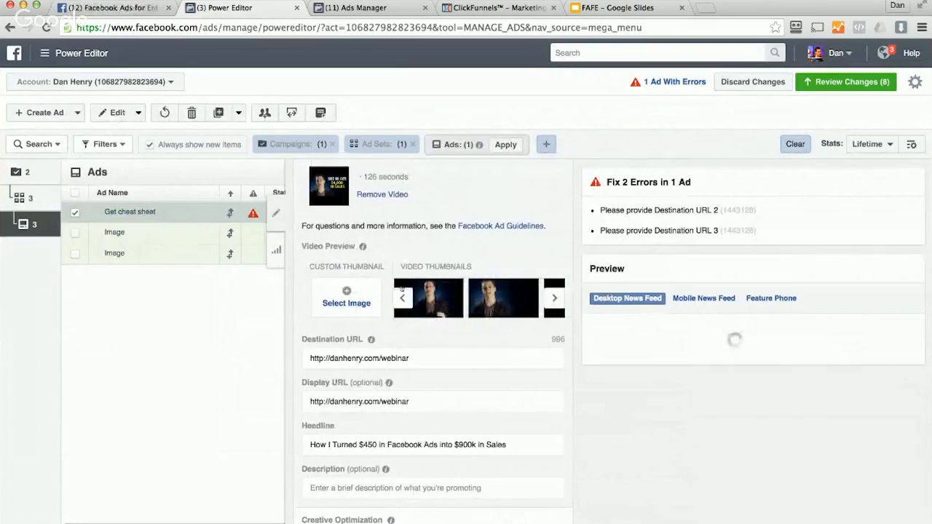
{"action": "left_click", "coordinate": [402, 298]}
{"action": "left_click", "coordinate": [402, 298]}
{"action": "left_click", "coordinate": [503, 297]}
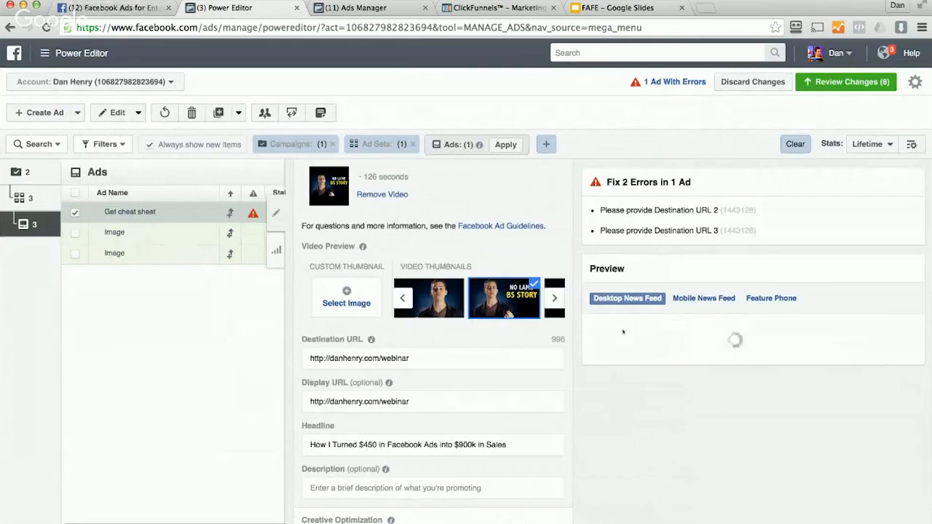
- Check the first card's URLs, headline and call to action, and compare with the "Engaged with video" ad set's placements before returning to the ad
{"action": "scroll", "coordinate": [484, 323], "scroll_direction": "down", "scroll_amount": 1}
{"action": "scroll", "coordinate": [484, 323], "scroll_direction": "down", "scroll_amount": 3}
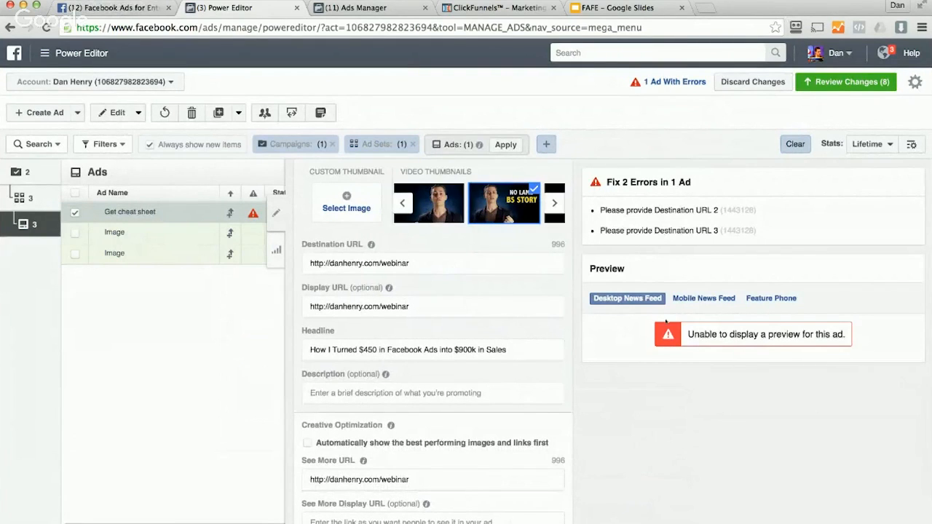
{"action": "scroll", "coordinate": [486, 254], "scroll_direction": "up", "scroll_amount": 2}
{"action": "left_click", "coordinate": [356, 327]}
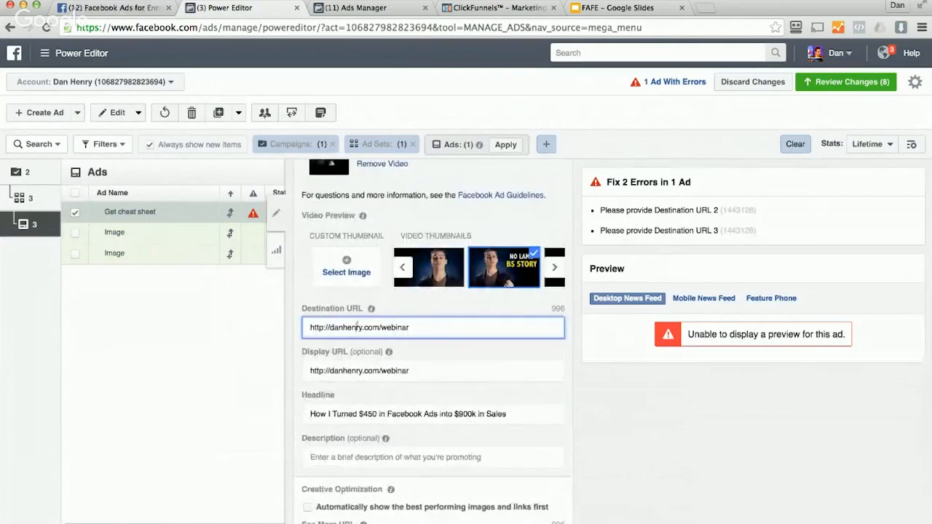
{"action": "left_click", "coordinate": [353, 370]}
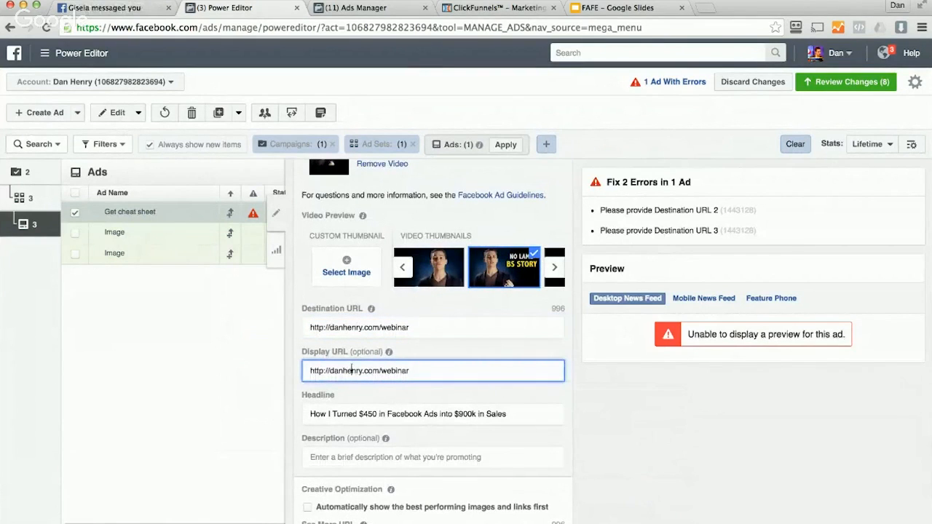
{"action": "scroll", "coordinate": [391, 378], "scroll_direction": "down", "scroll_amount": 5}
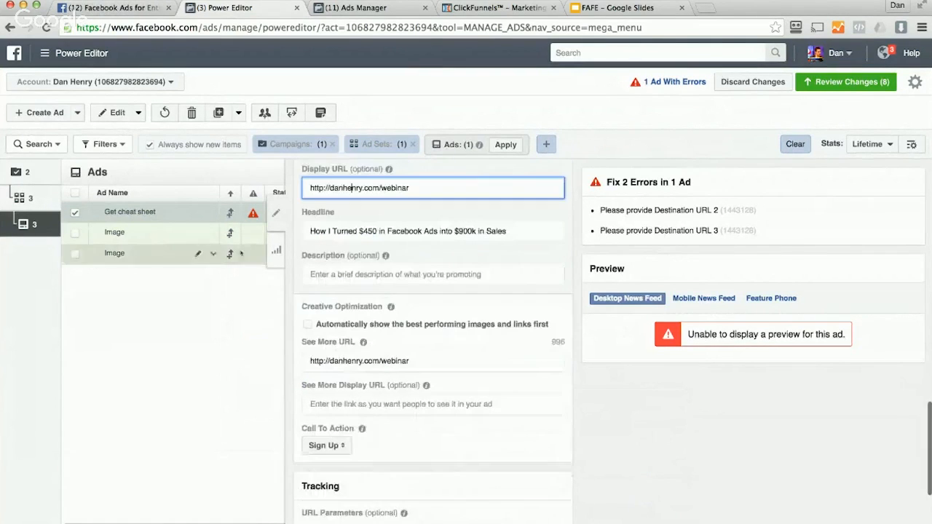
{"action": "left_click", "coordinate": [26, 199]}
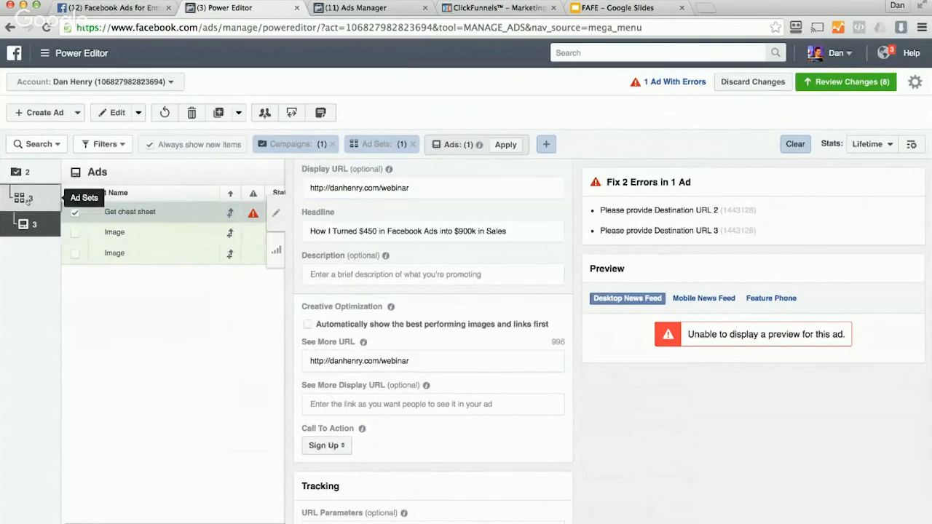
{"action": "left_click", "coordinate": [25, 199]}
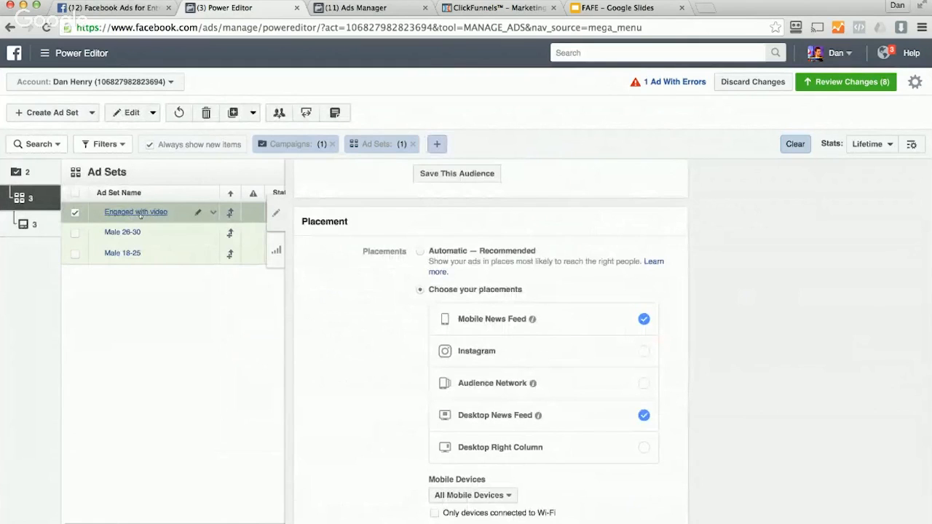
{"action": "left_click", "coordinate": [139, 212]}
{"action": "scroll", "coordinate": [564, 382], "scroll_direction": "down", "scroll_amount": 3}
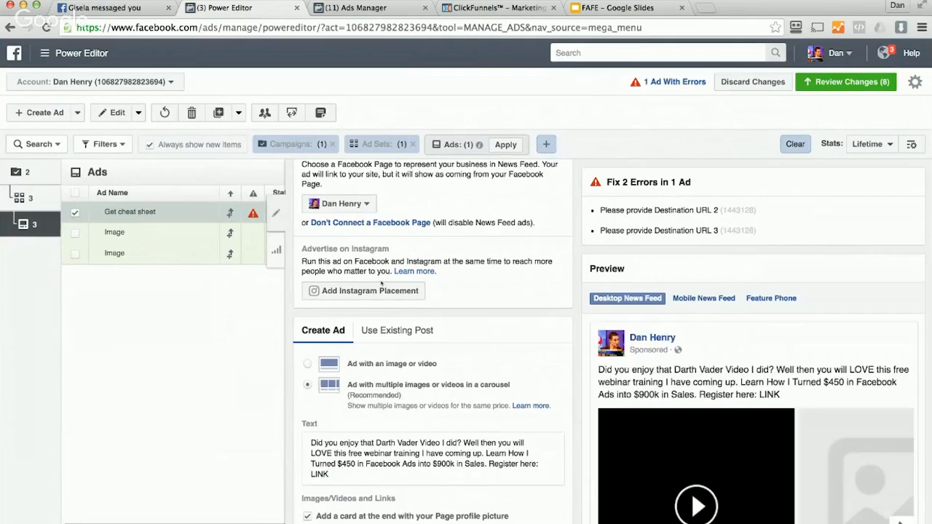
- Switch the "Get cheat sheet" ad from the carousel format to an ad with an image or video
{"action": "scroll", "coordinate": [355, 281], "scroll_direction": "down", "scroll_amount": 3}
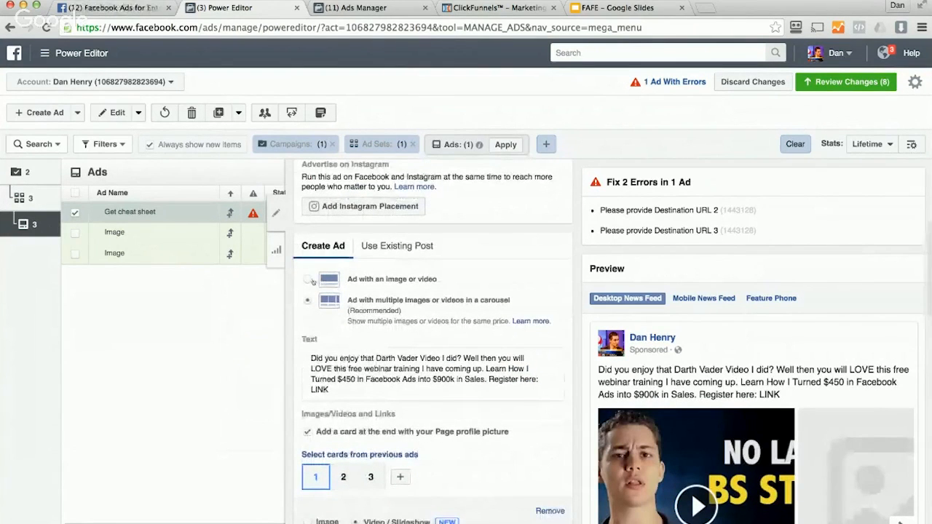
{"action": "left_click", "coordinate": [313, 281]}
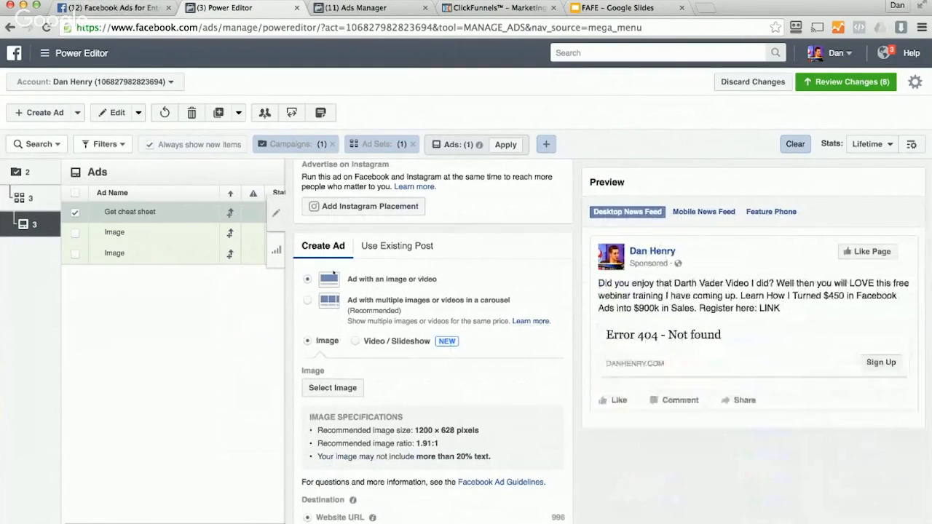
{"action": "scroll", "coordinate": [690, 347], "scroll_direction": "down", "scroll_amount": 1}
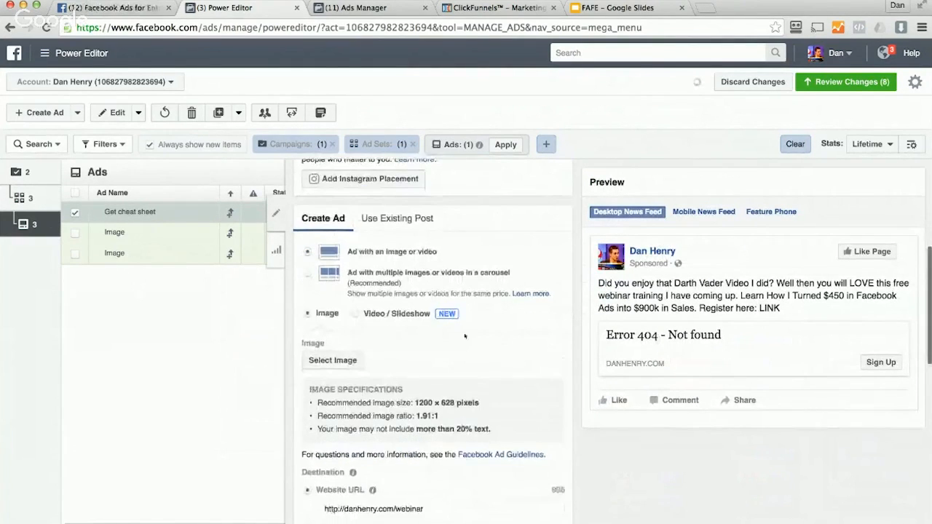
{"action": "scroll", "coordinate": [464, 335], "scroll_direction": "up", "scroll_amount": 1}
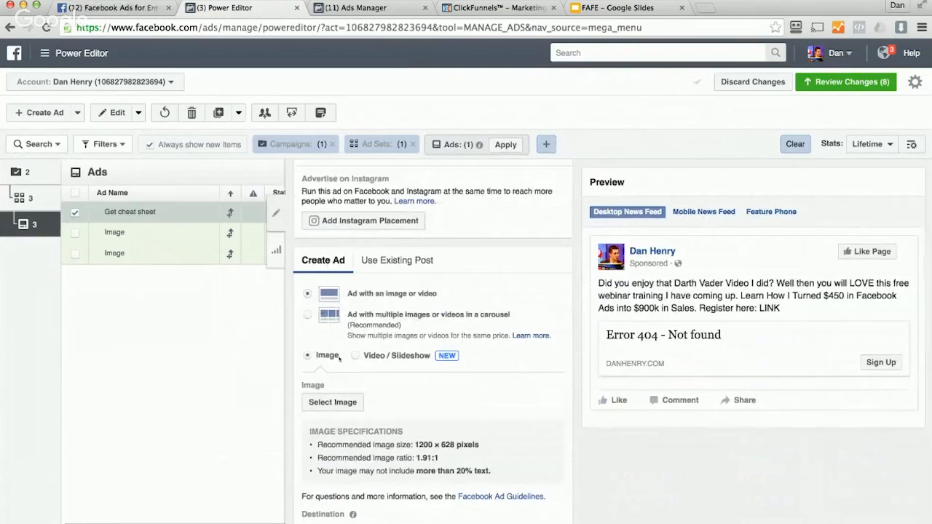
{"action": "scroll", "coordinate": [339, 356], "scroll_direction": "down", "scroll_amount": 1}
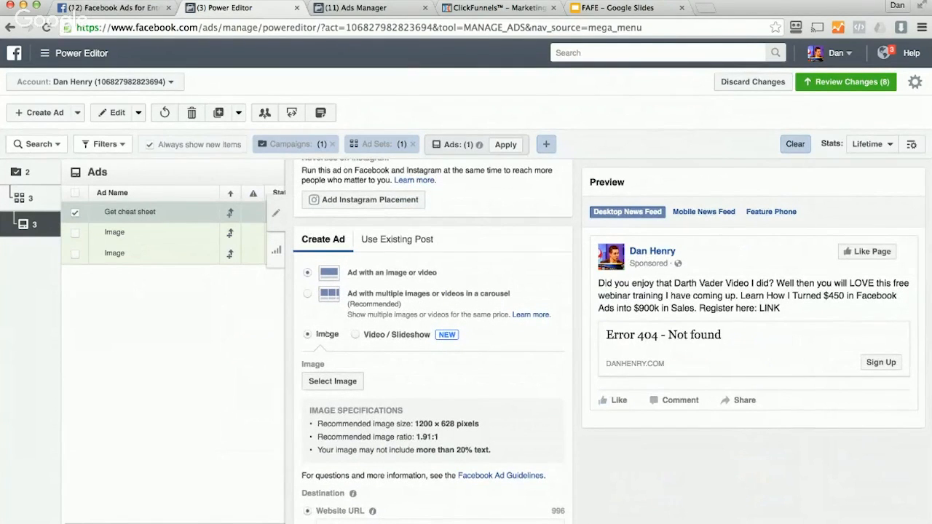
- Set the ad's media type to Video / Slideshow and choose the existing video 450k.mp4 for it
{"action": "left_click", "coordinate": [356, 334]}
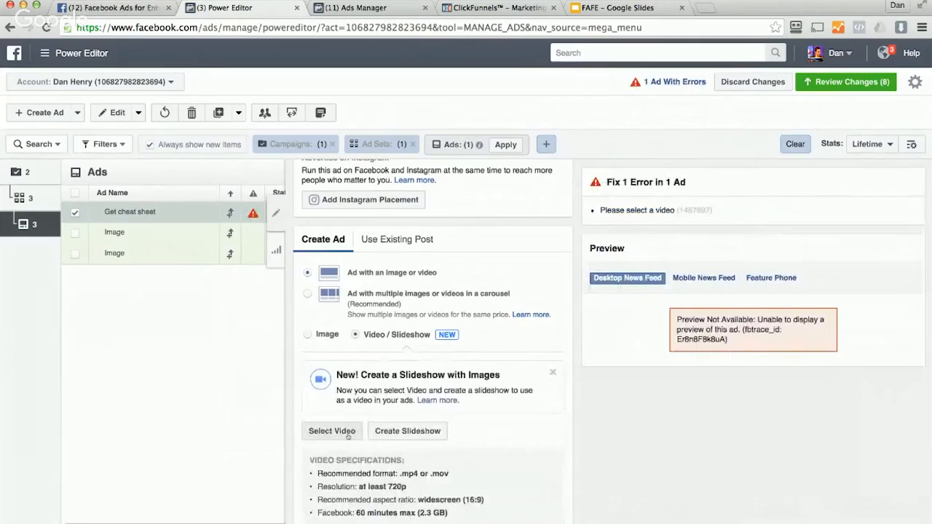
{"action": "left_click", "coordinate": [348, 435]}
{"action": "scroll", "coordinate": [551, 314], "scroll_direction": "down", "scroll_amount": 5}
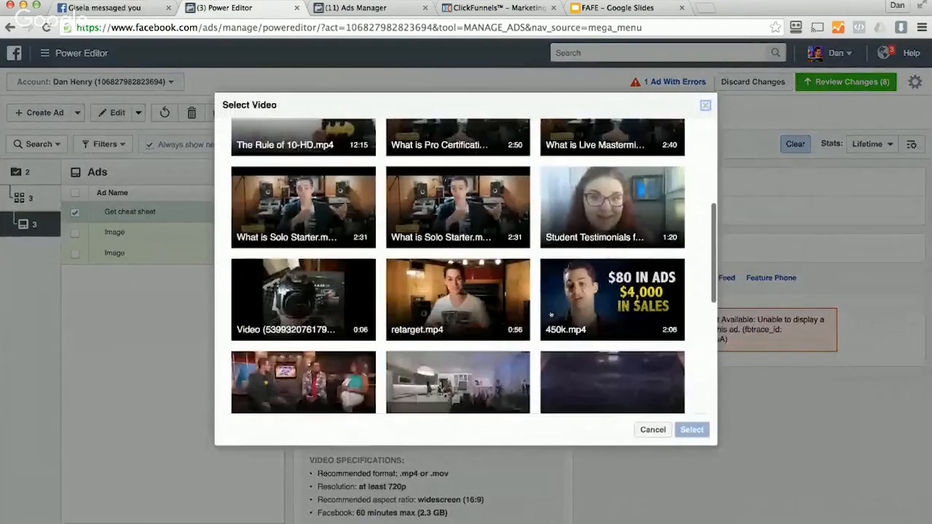
{"action": "scroll", "coordinate": [551, 314], "scroll_direction": "down", "scroll_amount": 3}
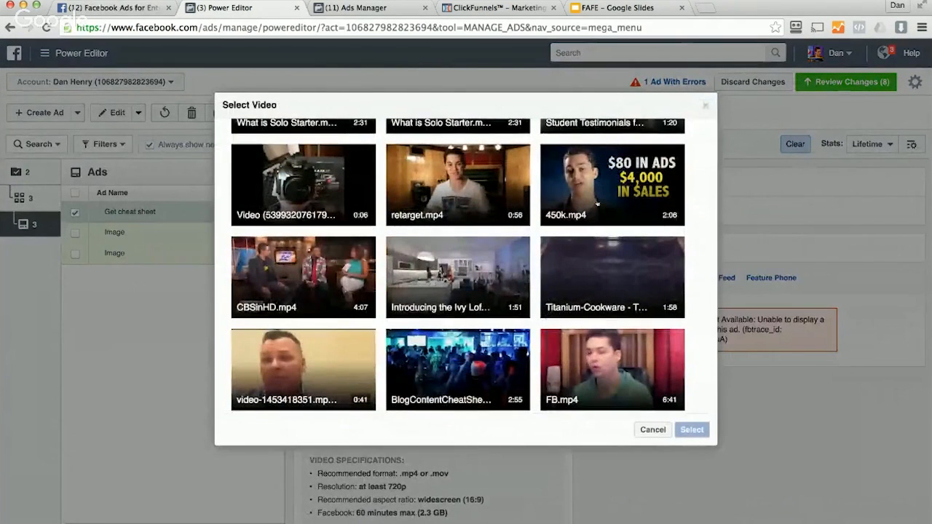
{"action": "left_click", "coordinate": [597, 204]}
{"action": "left_click", "coordinate": [682, 425]}
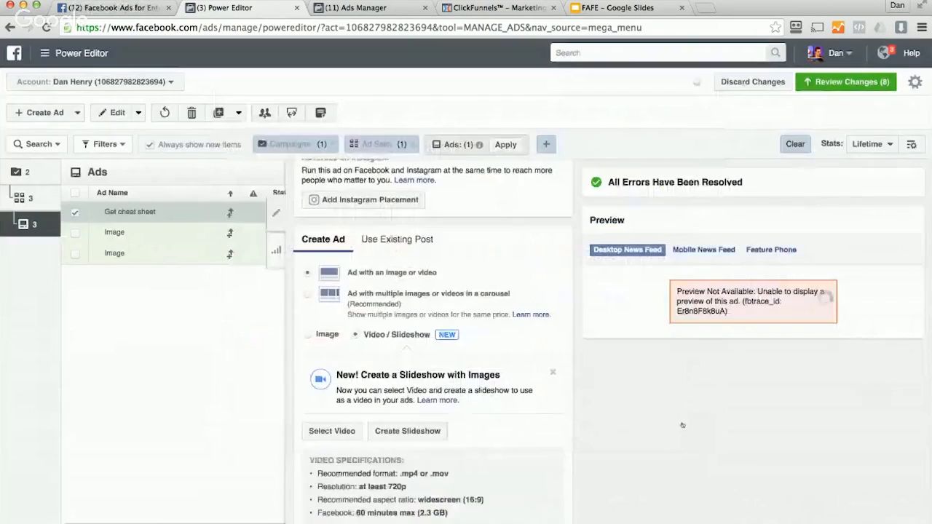
{"action": "scroll", "coordinate": [496, 363], "scroll_direction": "down", "scroll_amount": 2}
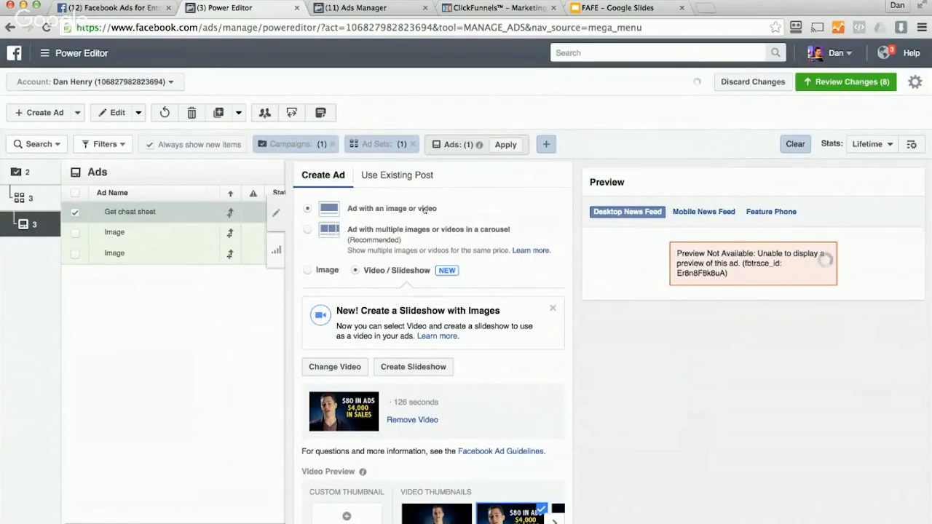
{"action": "scroll", "coordinate": [437, 350], "scroll_direction": "down", "scroll_amount": 2}
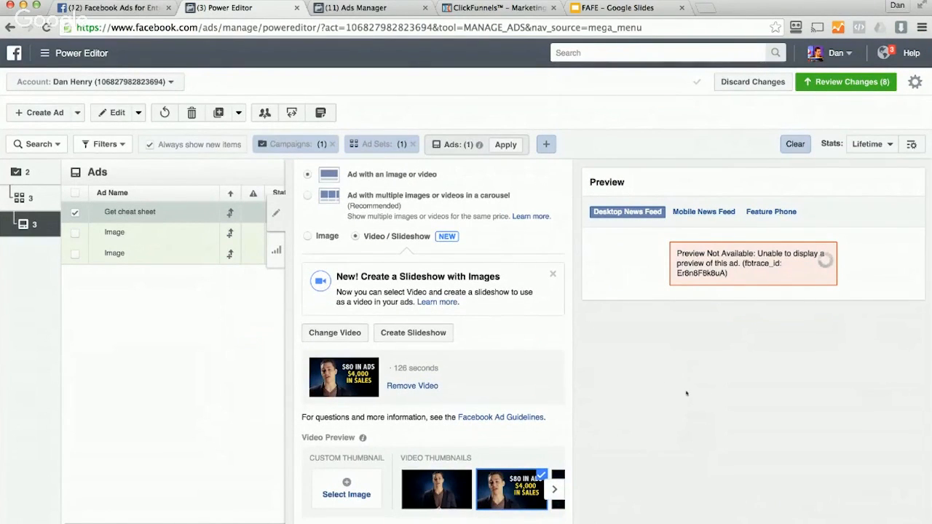
{"action": "scroll", "coordinate": [466, 287], "scroll_direction": "down", "scroll_amount": 2}
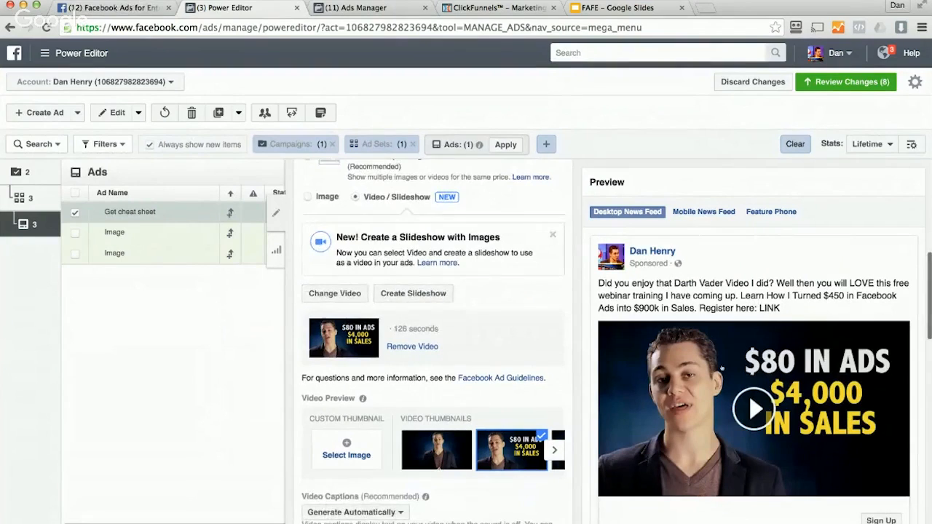
- Browse the video thumbnails of the "Get cheat sheet" ad and choose the "HOW TO CREATE FACEBOOK ADS" frame
{"action": "scroll", "coordinate": [465, 287], "scroll_direction": "up", "scroll_amount": 2}
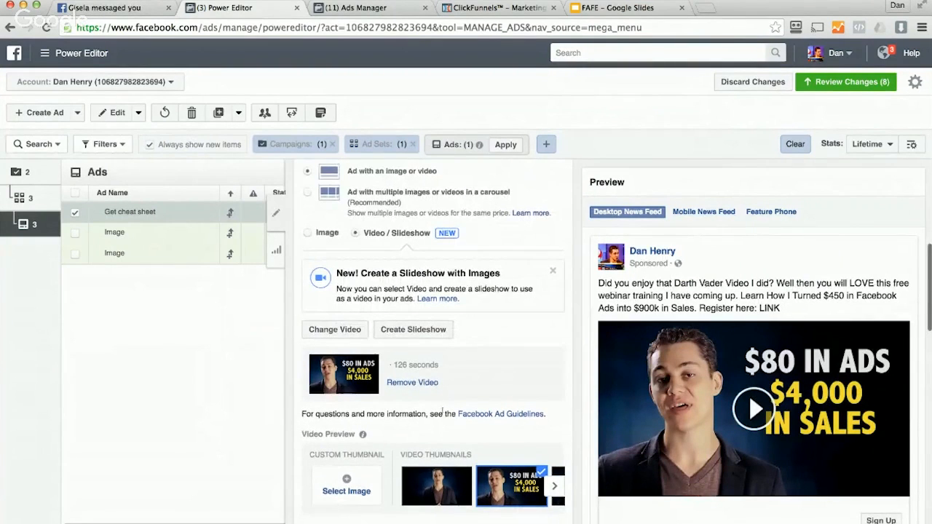
{"action": "scroll", "coordinate": [442, 410], "scroll_direction": "down", "scroll_amount": 2}
{"action": "scroll", "coordinate": [442, 410], "scroll_direction": "down", "scroll_amount": 2}
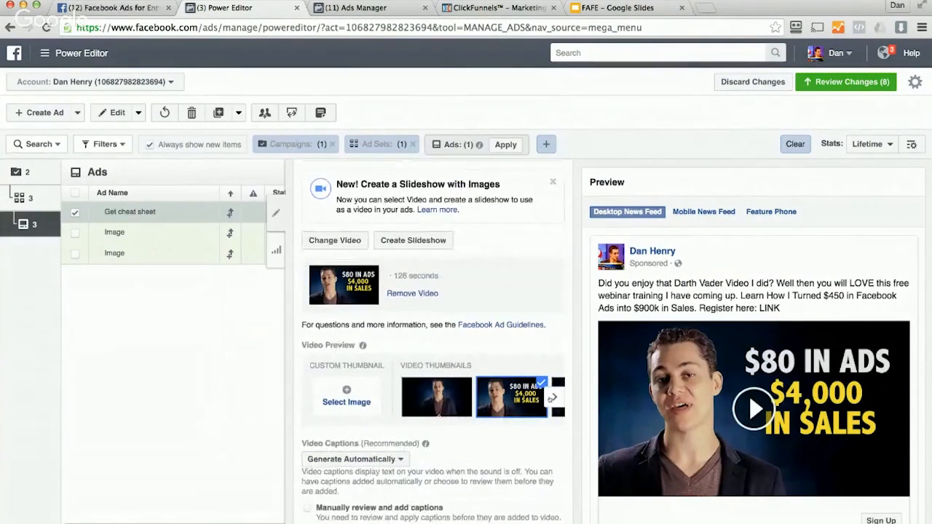
{"action": "left_click", "coordinate": [552, 398]}
{"action": "left_click", "coordinate": [553, 397]}
{"action": "left_click", "coordinate": [552, 397]}
{"action": "left_click", "coordinate": [552, 397]}
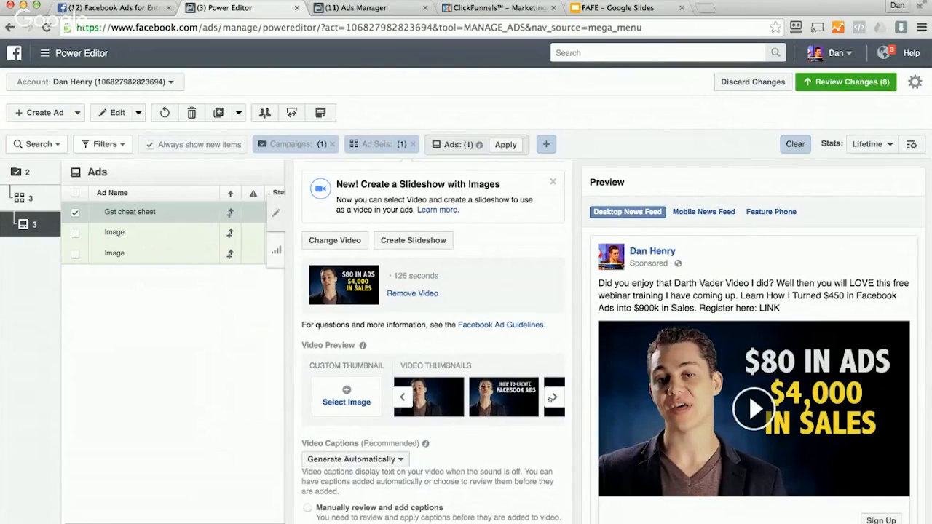
{"action": "left_click", "coordinate": [552, 397]}
{"action": "left_click", "coordinate": [551, 398]}
{"action": "left_click", "coordinate": [552, 398]}
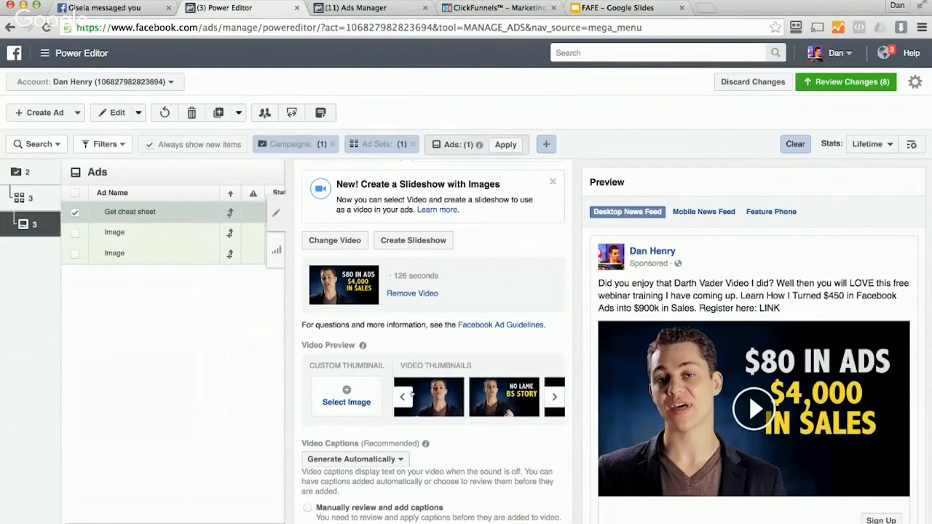
{"action": "left_click", "coordinate": [412, 394]}
{"action": "left_click", "coordinate": [501, 394]}
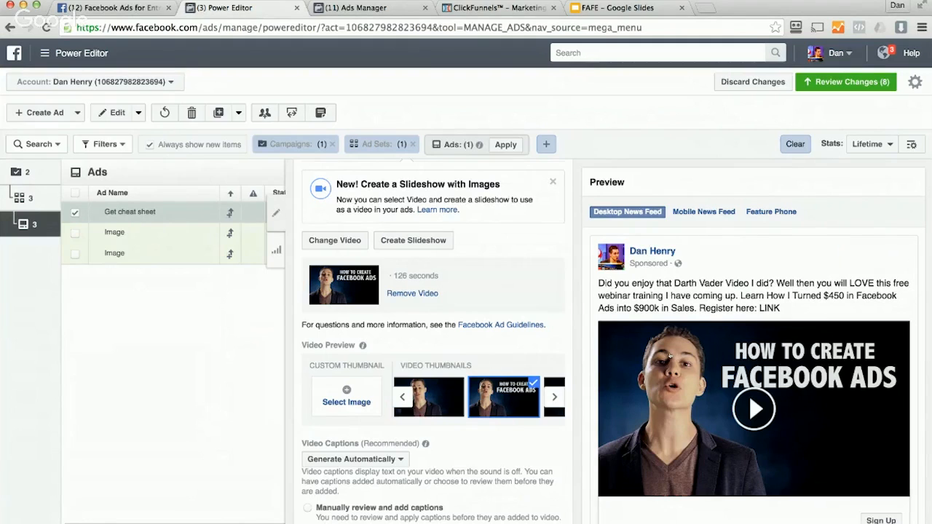
- Look over the ad's settings, then review the pending campaign changes and close the review without applying them
{"action": "scroll", "coordinate": [527, 318], "scroll_direction": "up", "scroll_amount": 3}
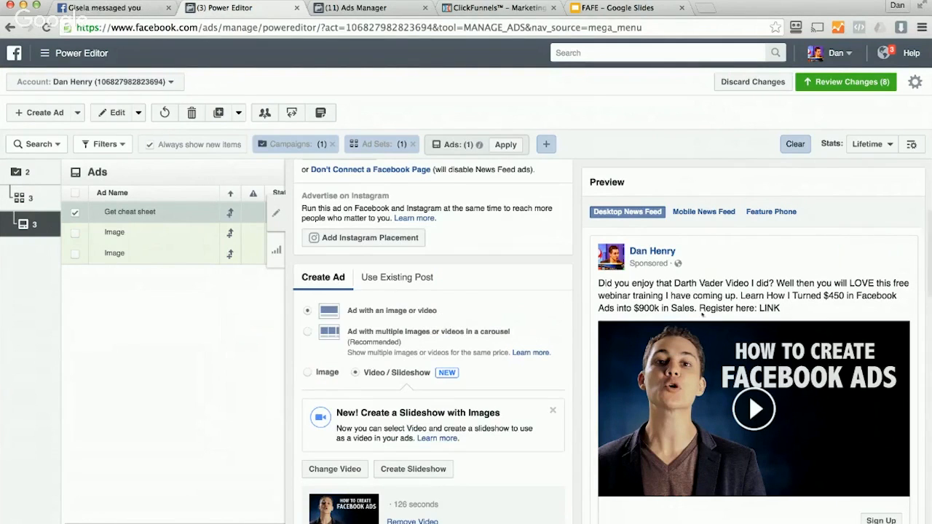
{"action": "scroll", "coordinate": [494, 247], "scroll_direction": "up", "scroll_amount": 3}
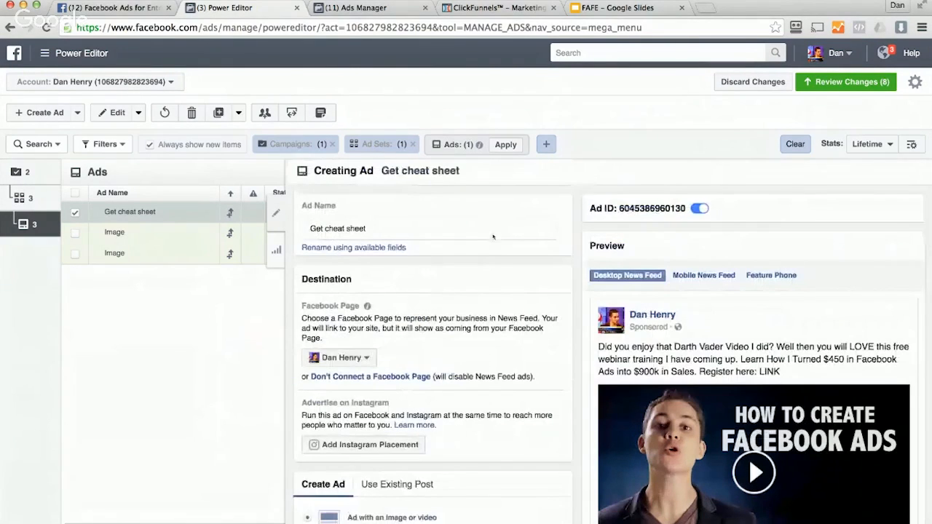
{"action": "scroll", "coordinate": [499, 313], "scroll_direction": "down", "scroll_amount": 3}
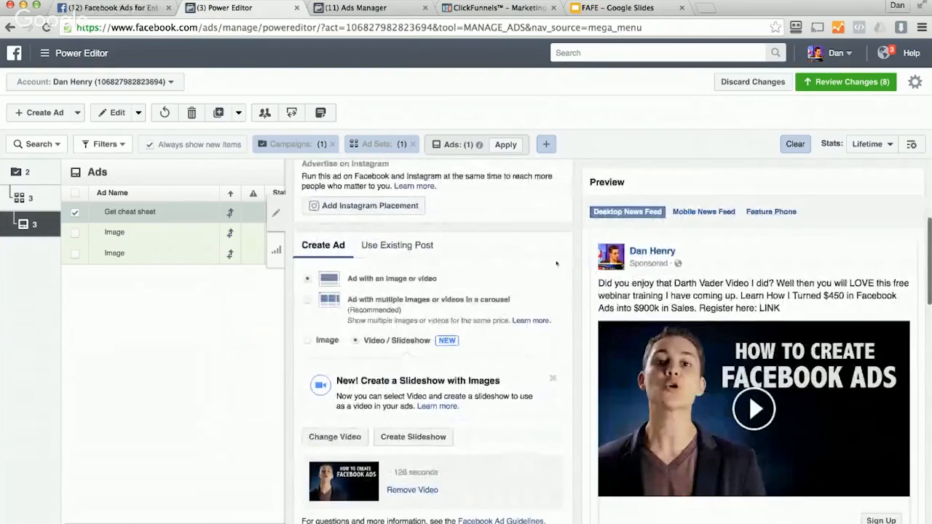
{"action": "left_click", "coordinate": [830, 82]}
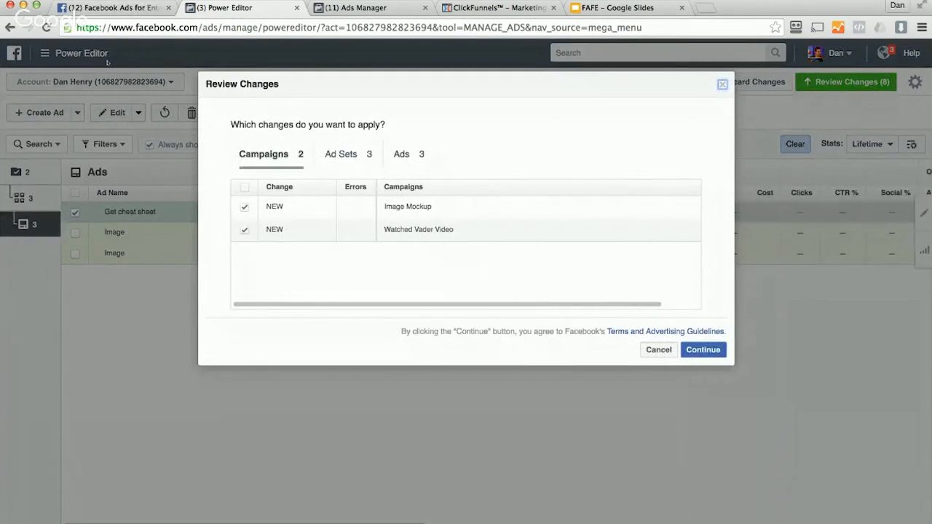
{"action": "left_click", "coordinate": [722, 85]}
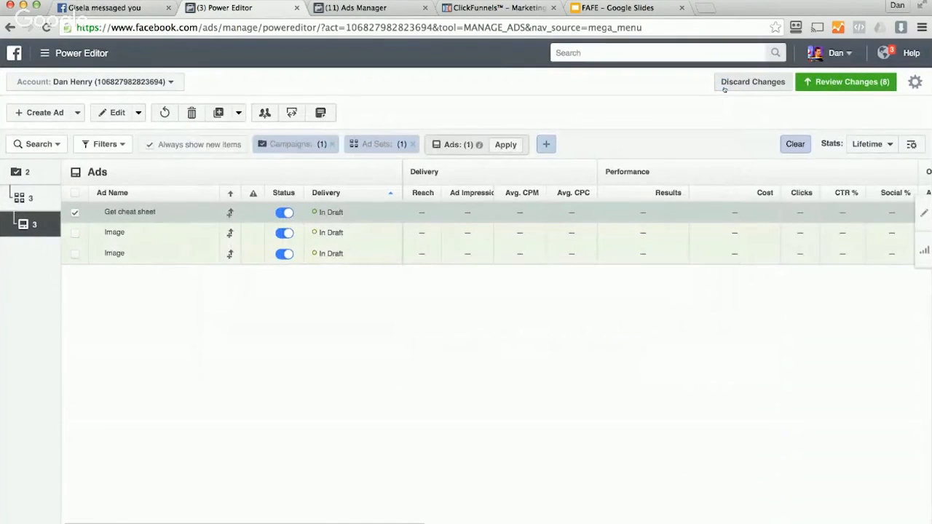